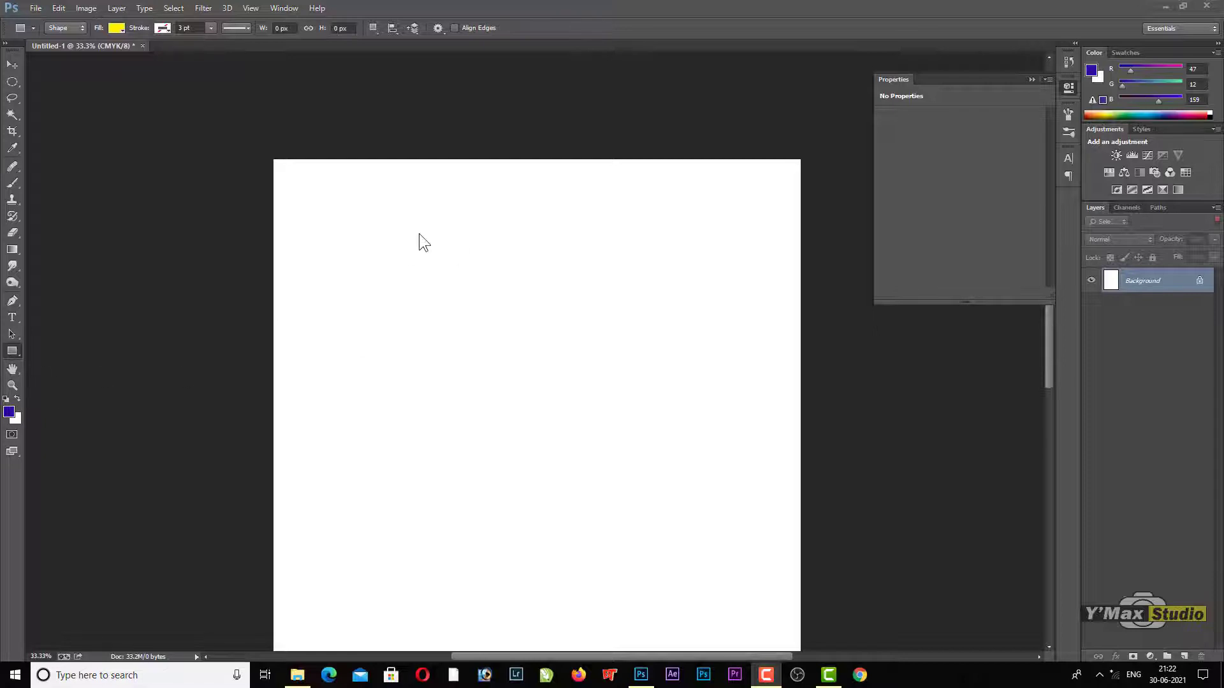
Step: Draw a yellow rectangle shape about 1219 by 757 px near the top of the white canvas
{"action": "left_click", "coordinate": [418, 228]}
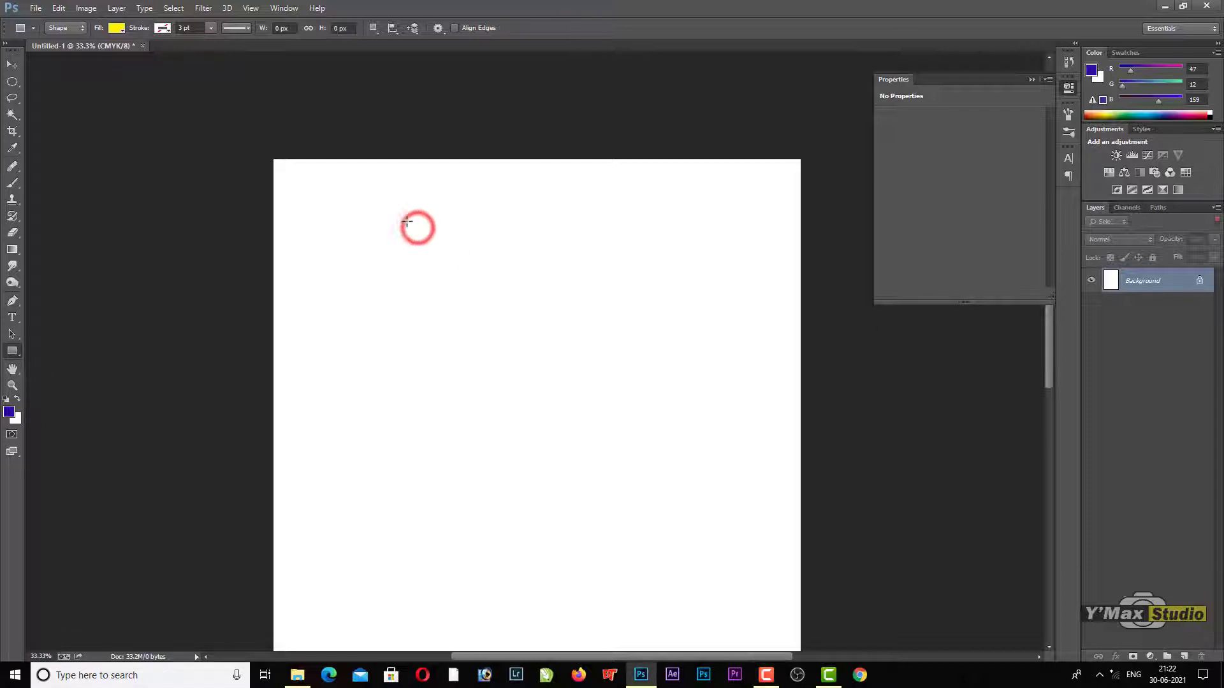
{"action": "left_click_drag", "start_coordinate": [406, 221], "coordinate": [665, 381]}
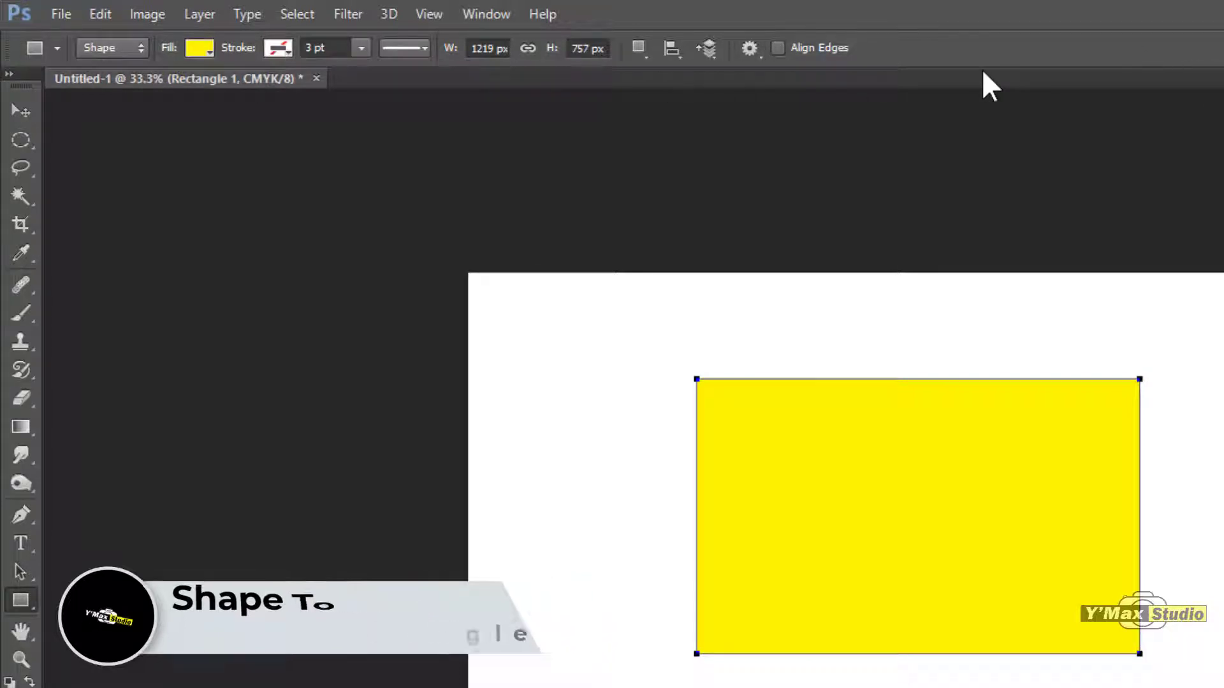
Step: Switch the Rectangle tool's mode to Pixels and back to Shape, and look over the available modes
{"action": "left_click", "coordinate": [138, 53]}
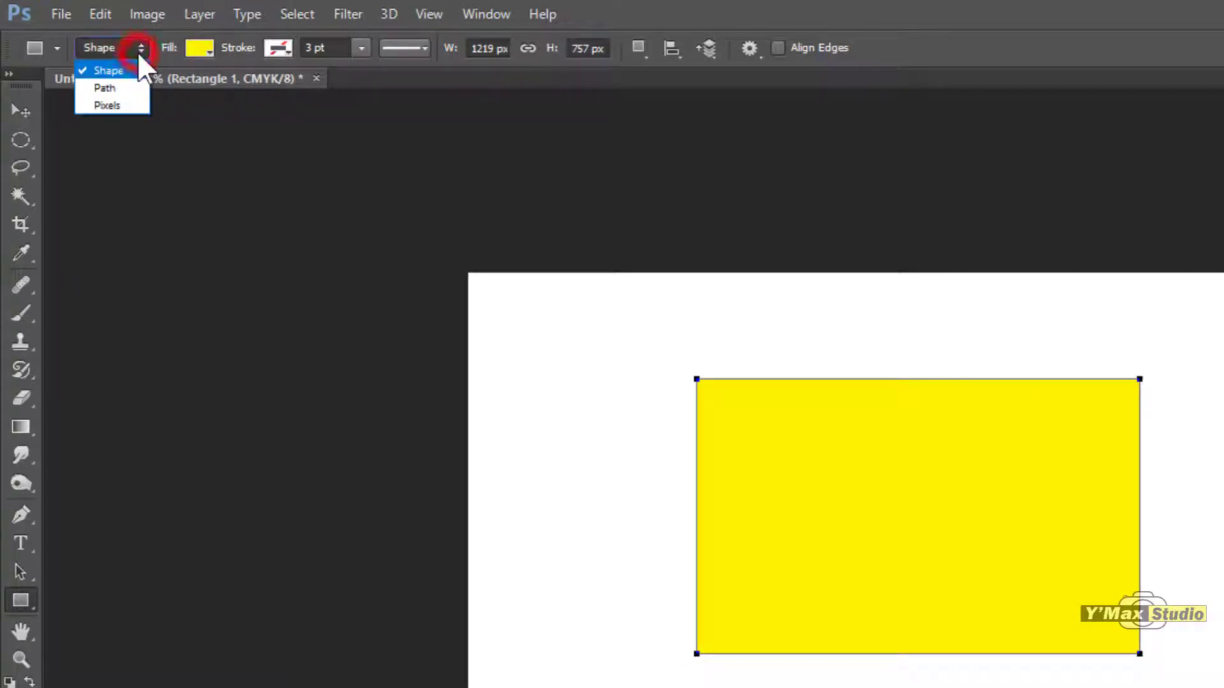
{"action": "left_click", "coordinate": [121, 105]}
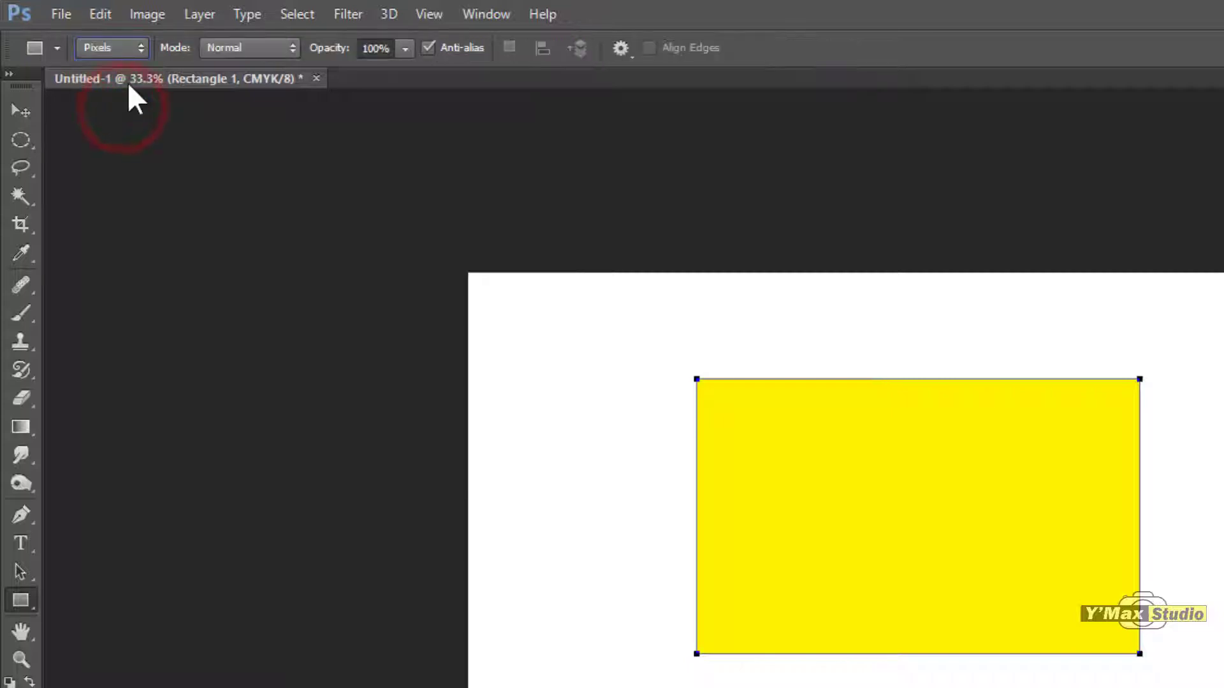
{"action": "left_click", "coordinate": [133, 48]}
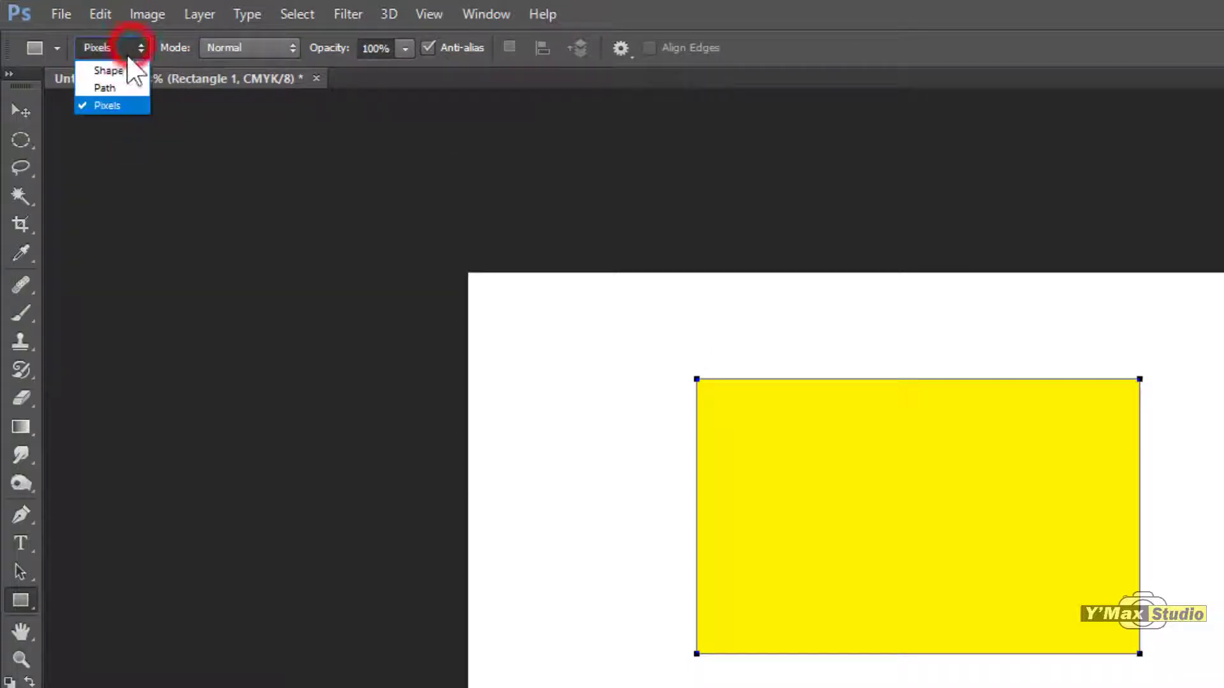
{"action": "left_click", "coordinate": [123, 70]}
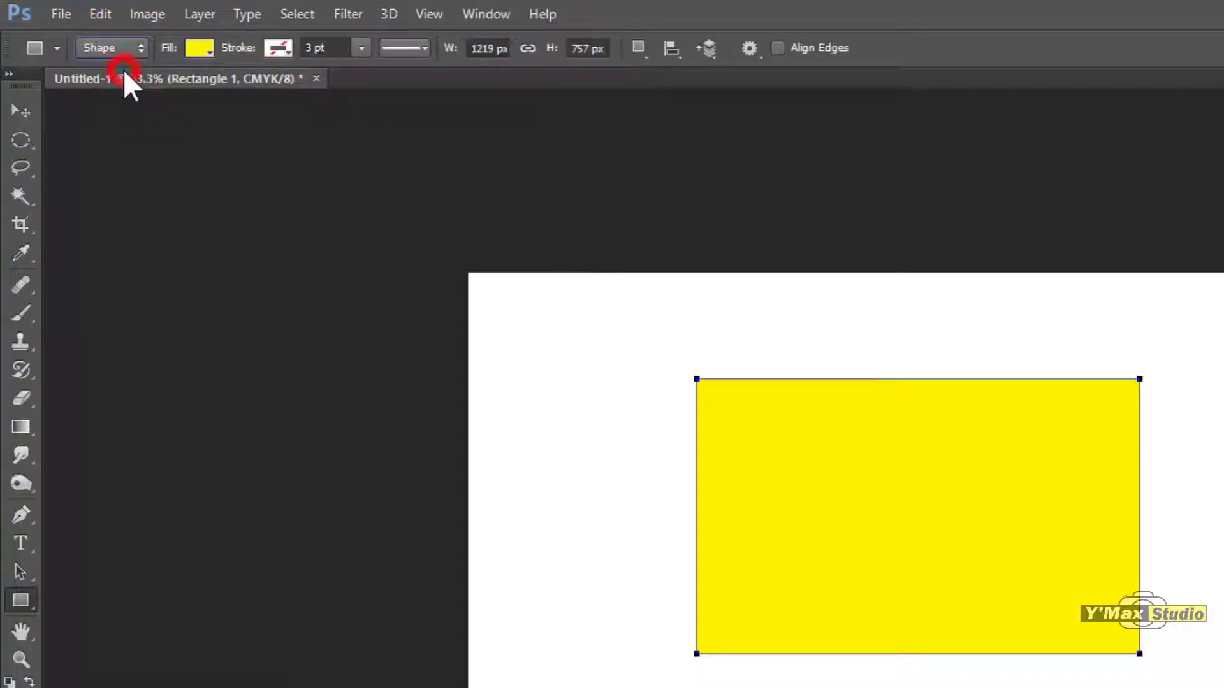
{"action": "left_click", "coordinate": [134, 47]}
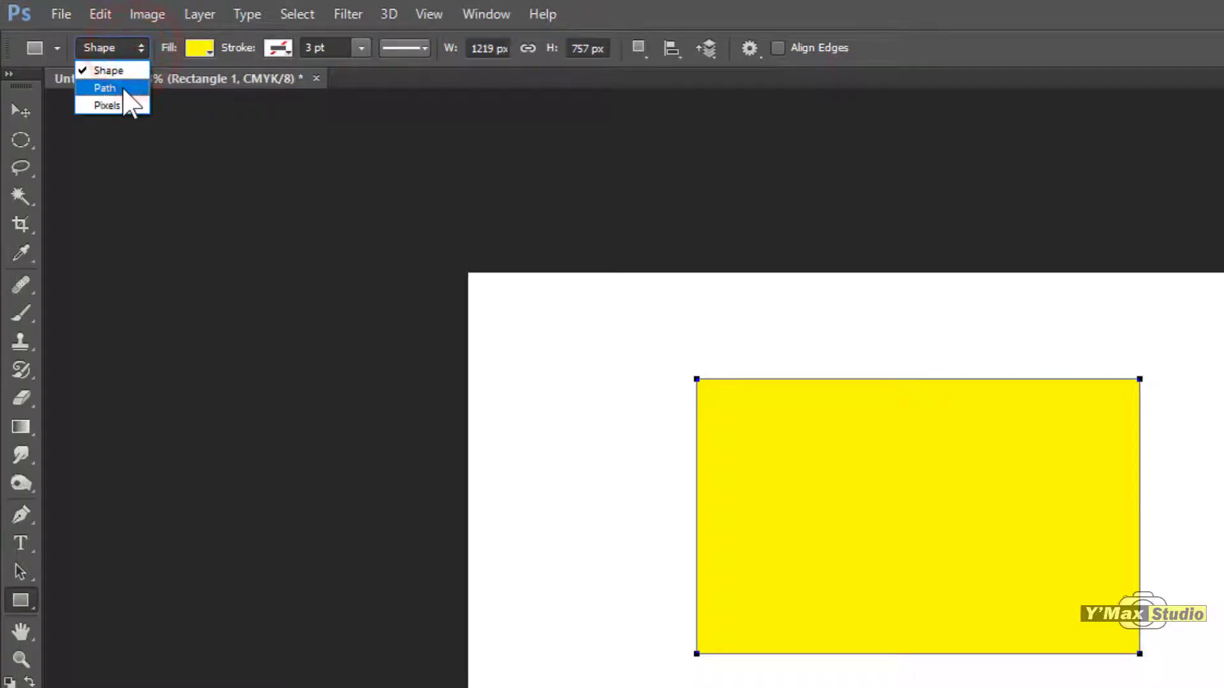
{"action": "left_click", "coordinate": [166, 59]}
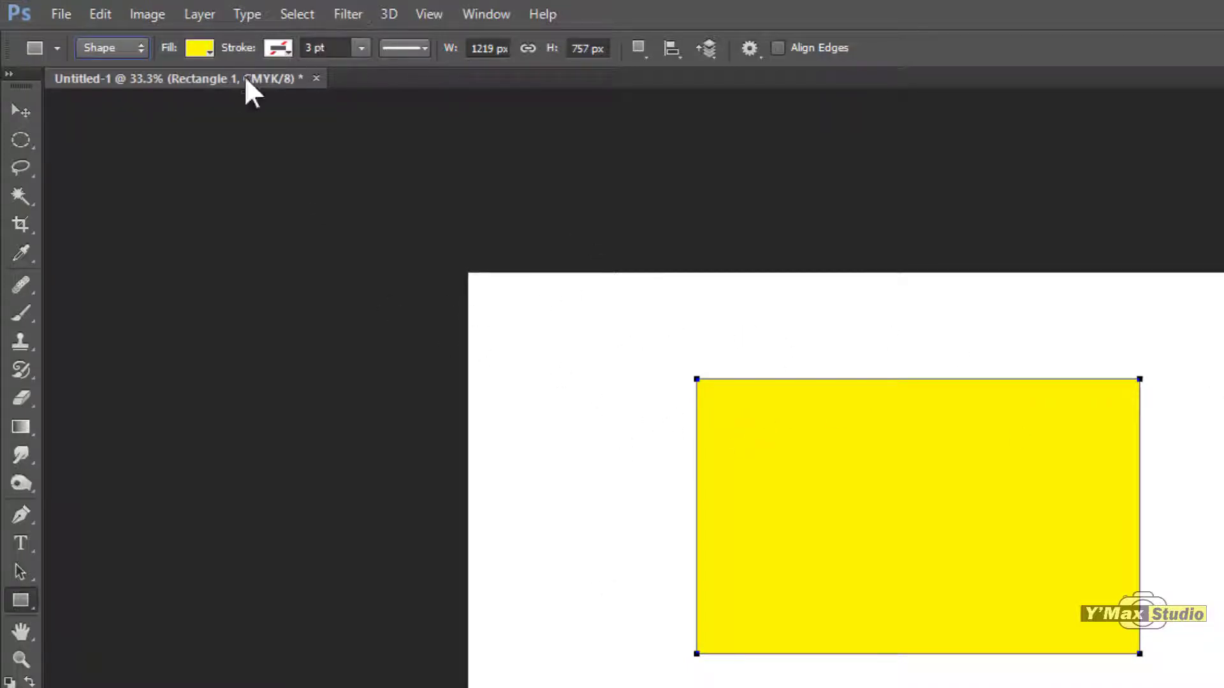
Step: Remove the rectangle's fill and restore it as a solid color
{"action": "left_click", "coordinate": [209, 50]}
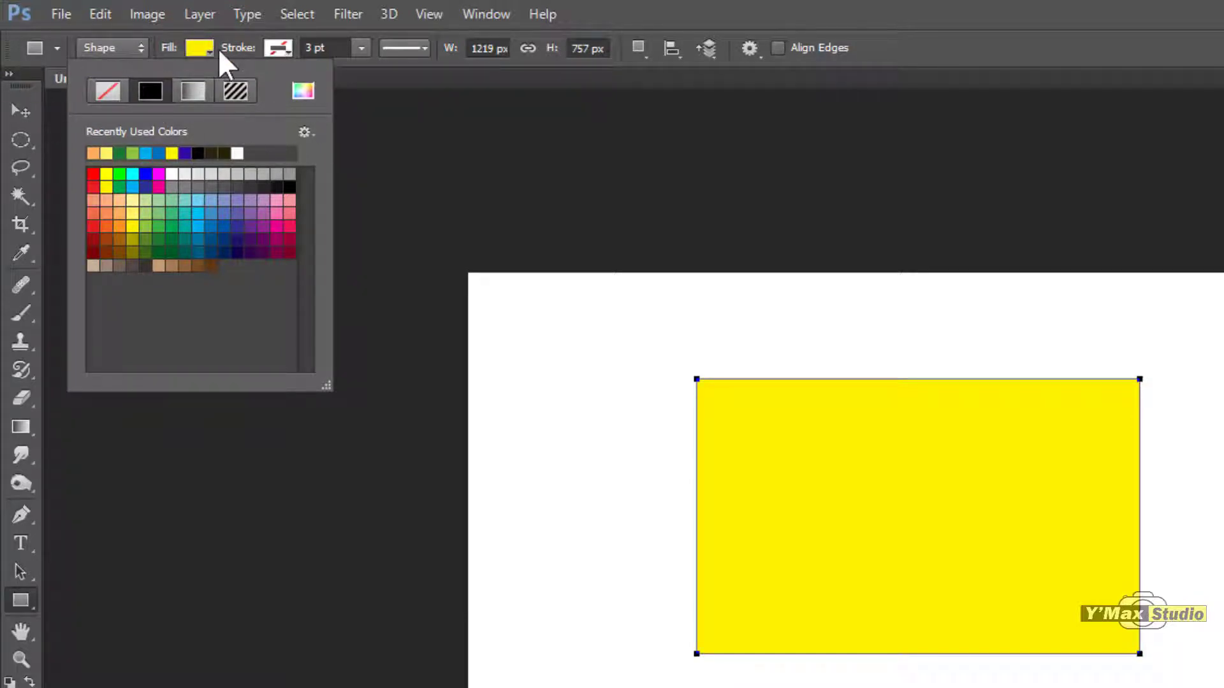
{"action": "left_click", "coordinate": [114, 91]}
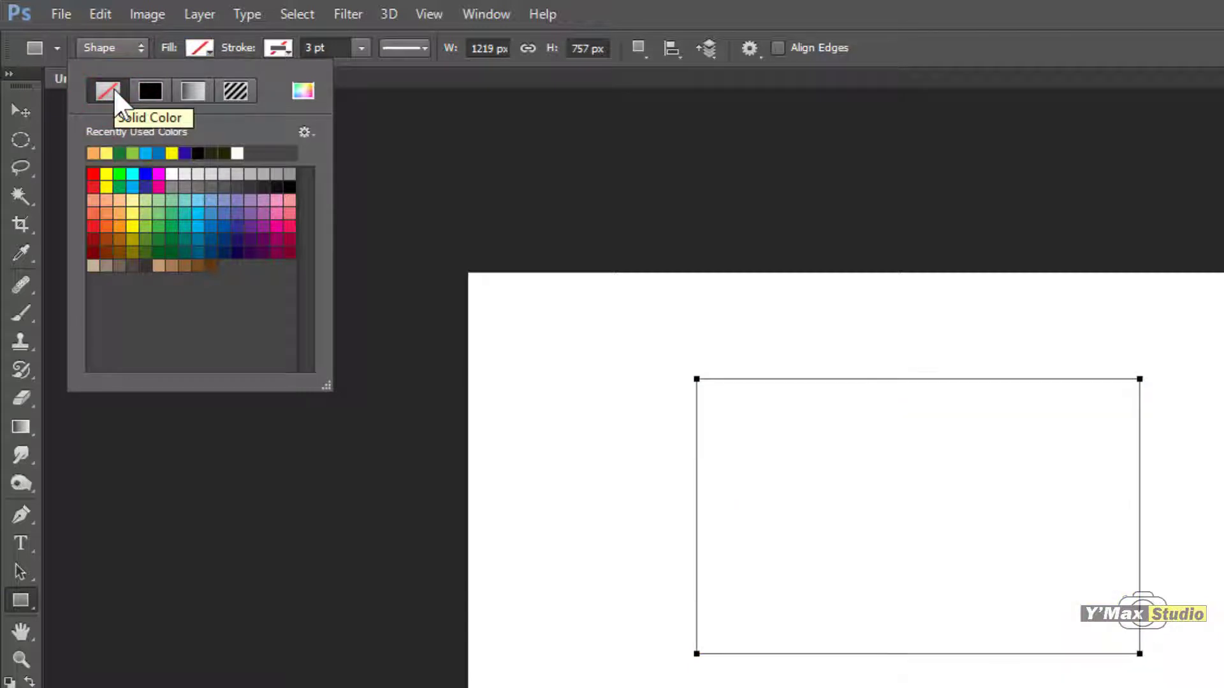
{"action": "left_click", "coordinate": [152, 92]}
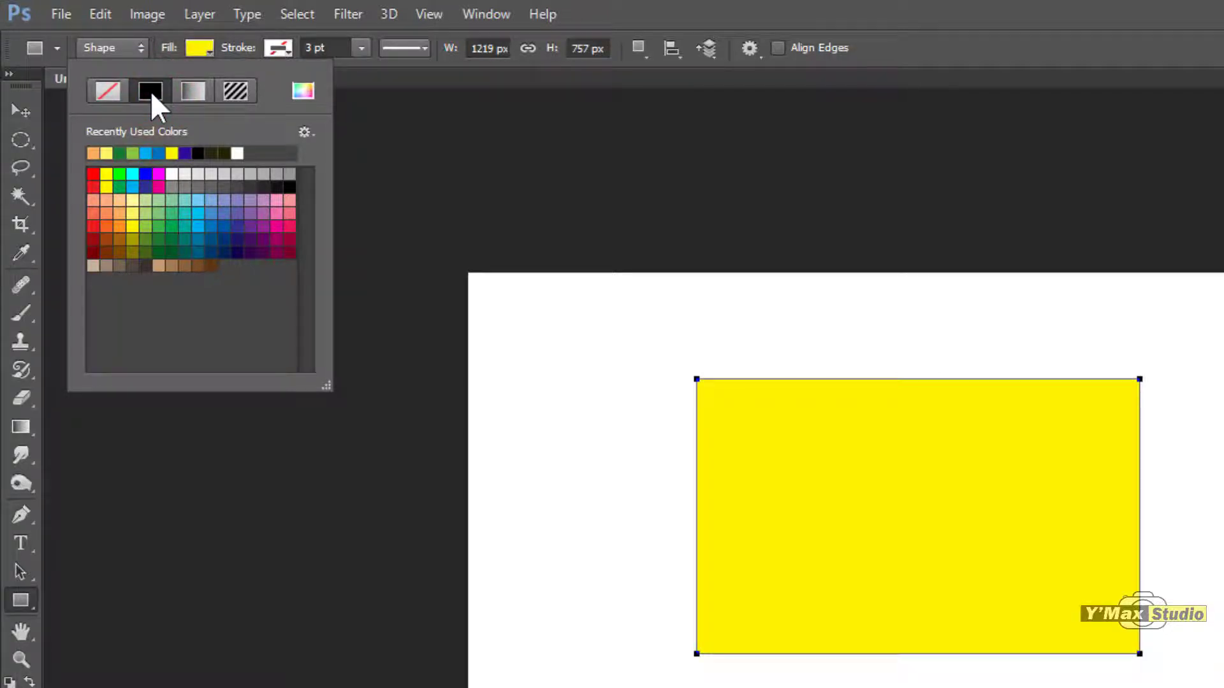
Step: Try several solid swatches as the rectangle's fill, including purple and teal, ending on pale yellow
{"action": "left_click", "coordinate": [93, 178]}
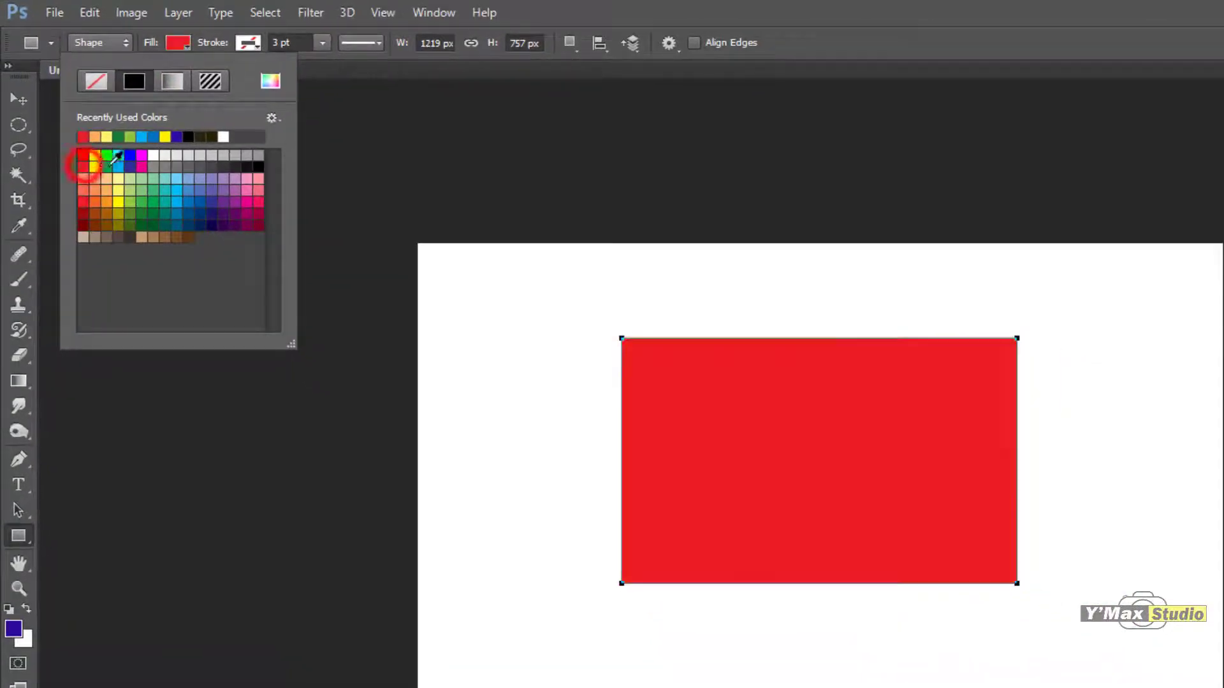
{"action": "left_click", "coordinate": [94, 167]}
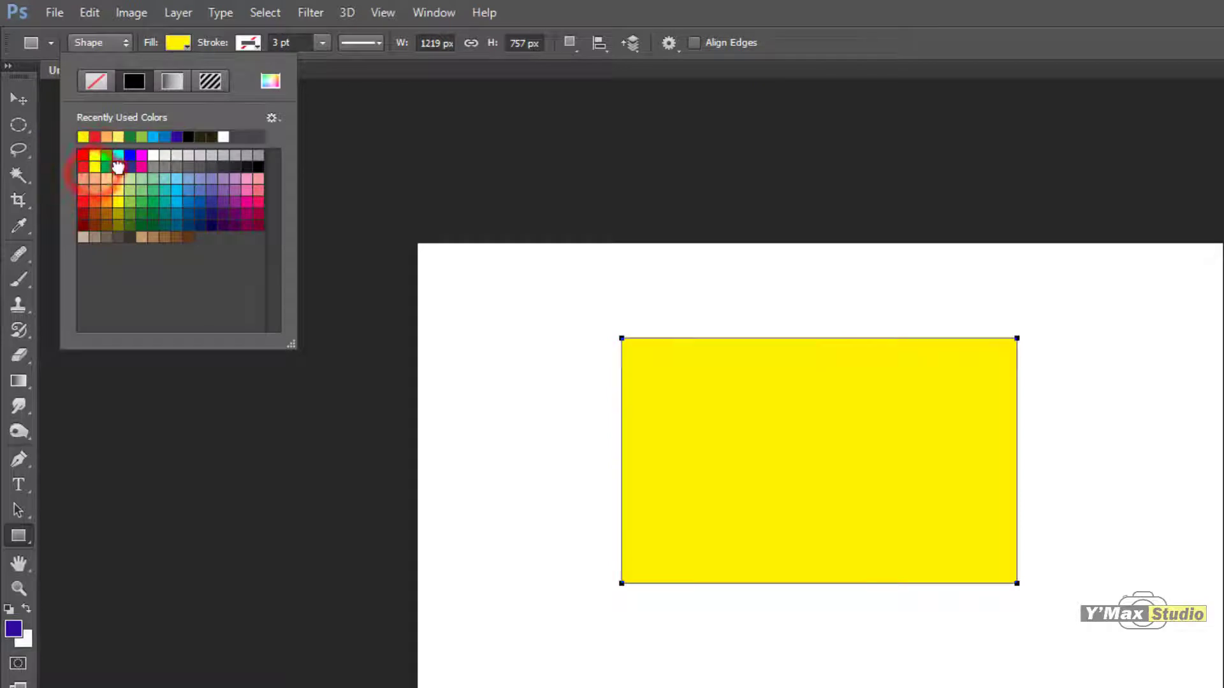
{"action": "left_click", "coordinate": [118, 155]}
{"action": "left_click", "coordinate": [153, 168]}
{"action": "left_click", "coordinate": [210, 167]}
{"action": "left_click", "coordinate": [204, 189]}
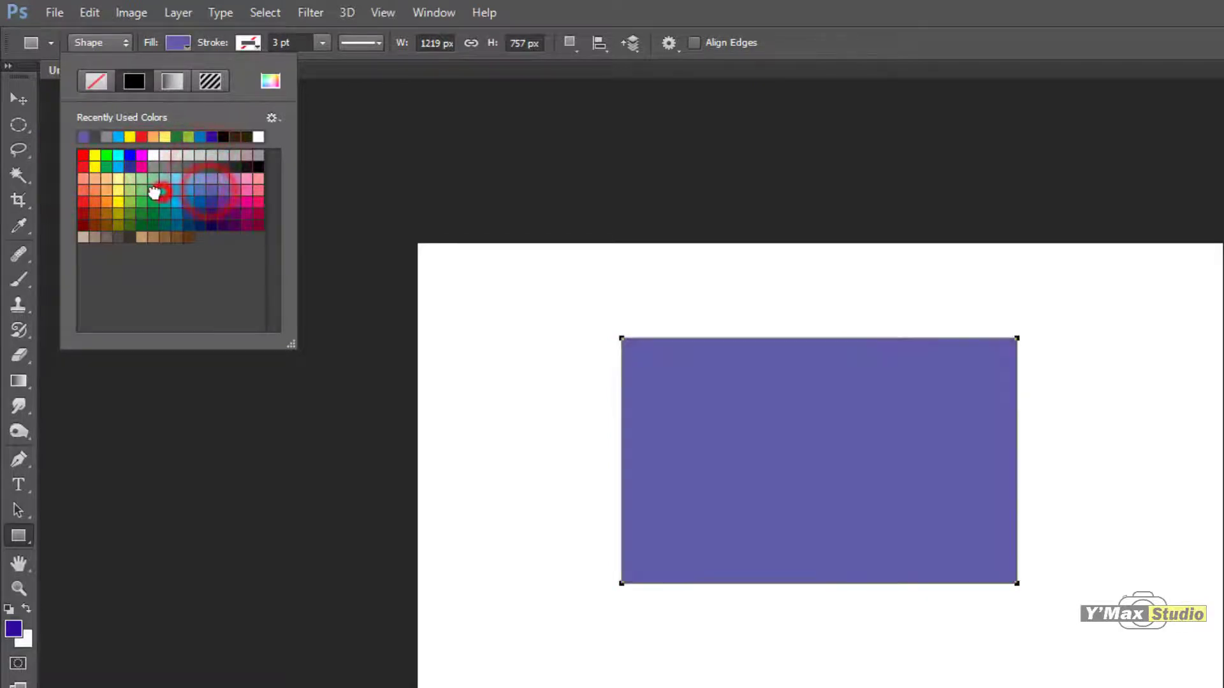
{"action": "left_click", "coordinate": [155, 191]}
{"action": "left_click", "coordinate": [118, 190]}
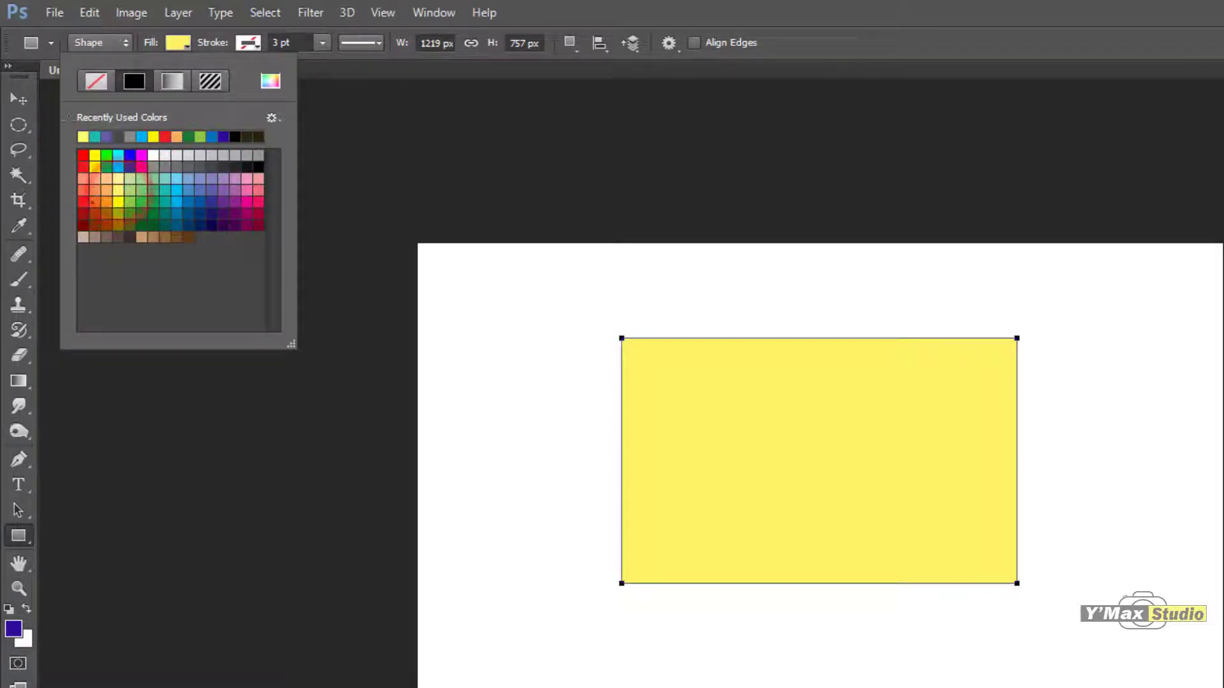
Step: Switch the rectangle's fill to a gradient, try several presets, and apply the blue-violet to white preset
{"action": "left_click", "coordinate": [171, 80]}
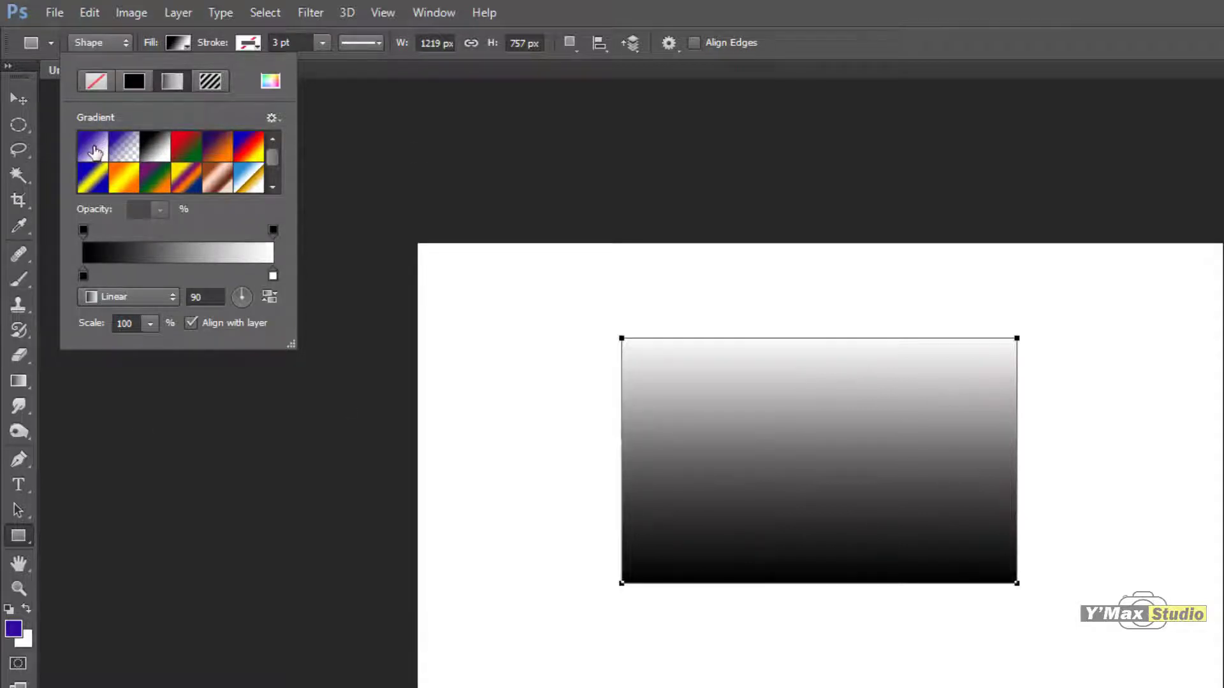
{"action": "left_click", "coordinate": [179, 153]}
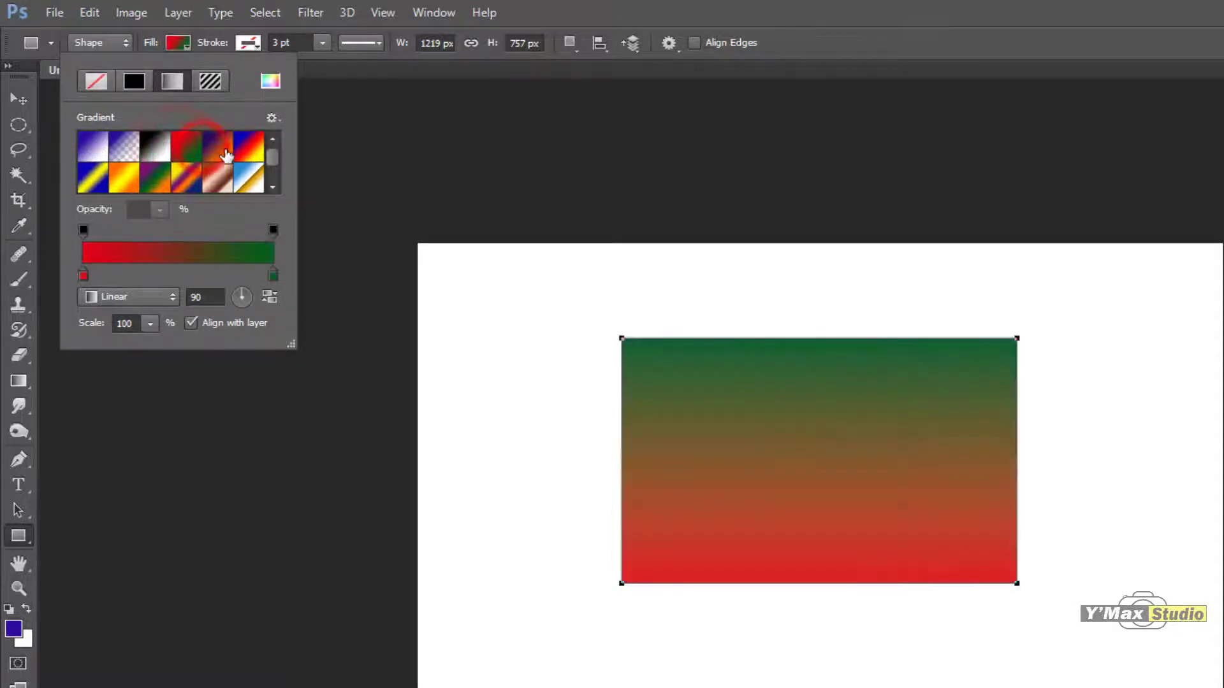
{"action": "left_click", "coordinate": [226, 155]}
{"action": "left_click", "coordinate": [249, 148]}
{"action": "left_click_drag", "start_coordinate": [270, 150], "coordinate": [270, 181]}
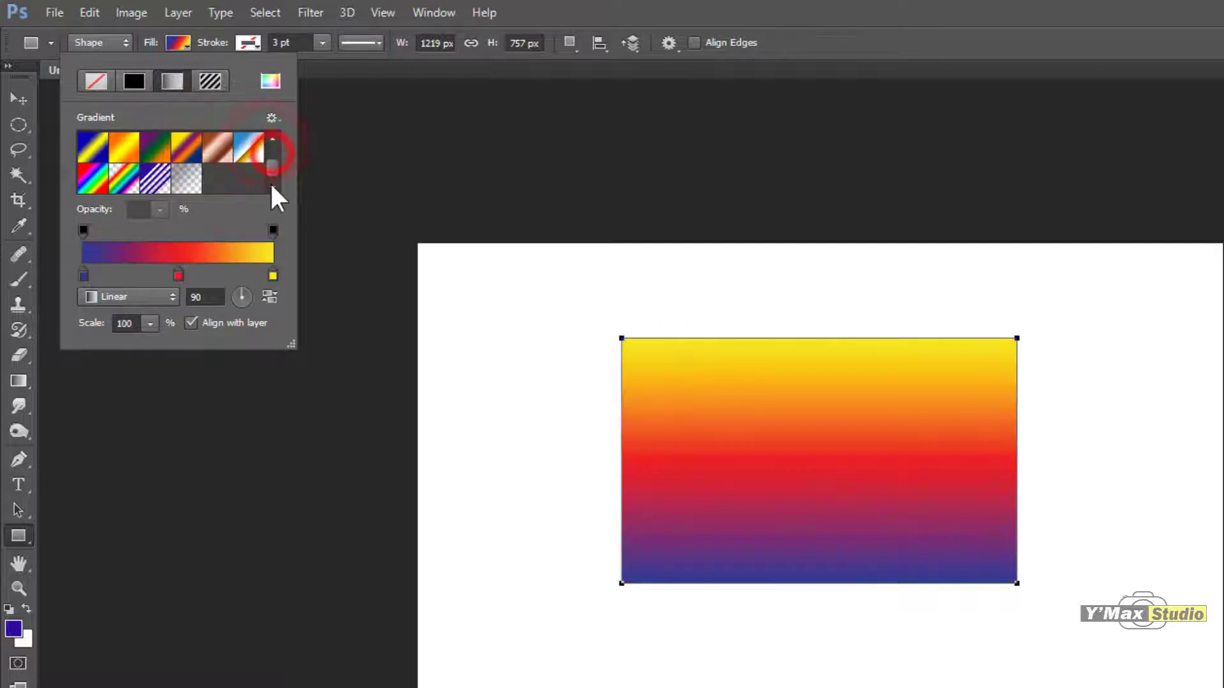
{"action": "left_click", "coordinate": [206, 155]}
{"action": "left_click", "coordinate": [93, 148]}
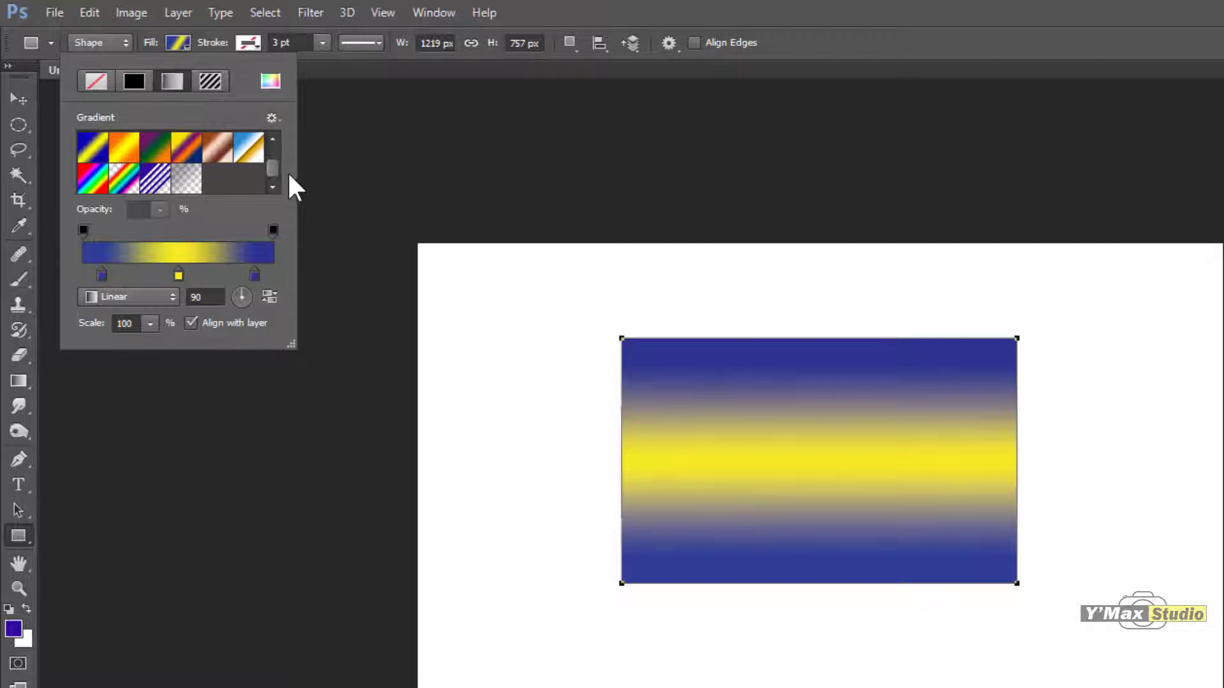
{"action": "left_click_drag", "start_coordinate": [273, 167], "coordinate": [278, 136]}
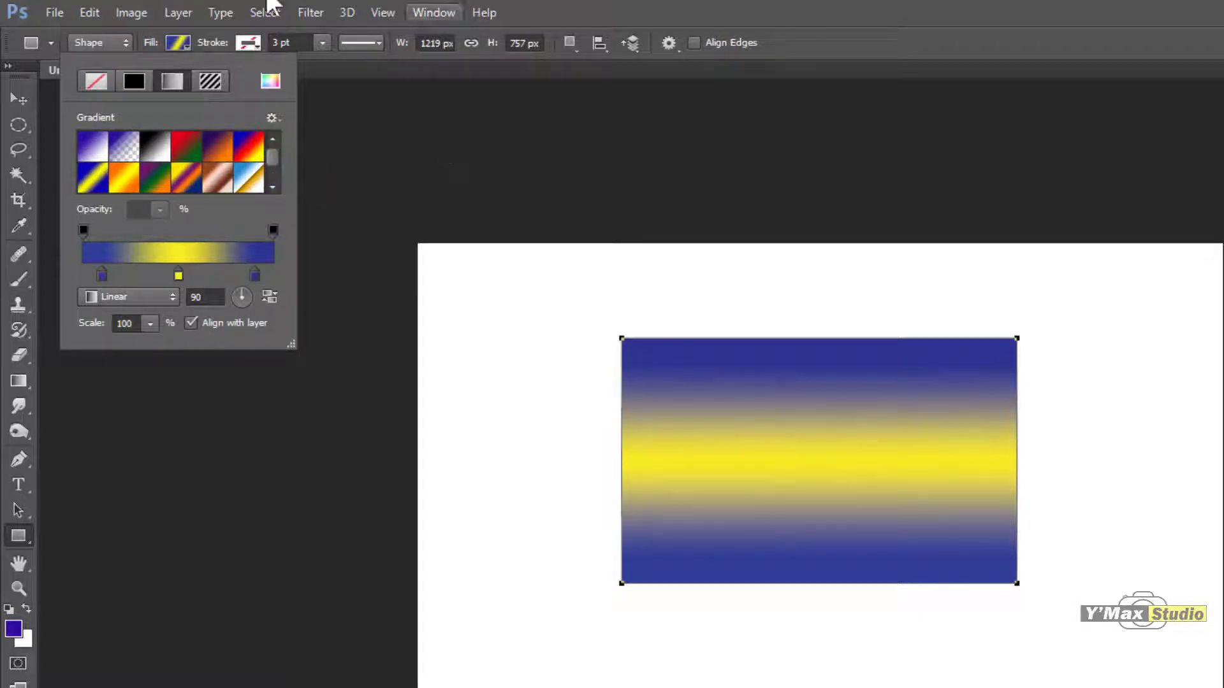
{"action": "left_click", "coordinate": [97, 148]}
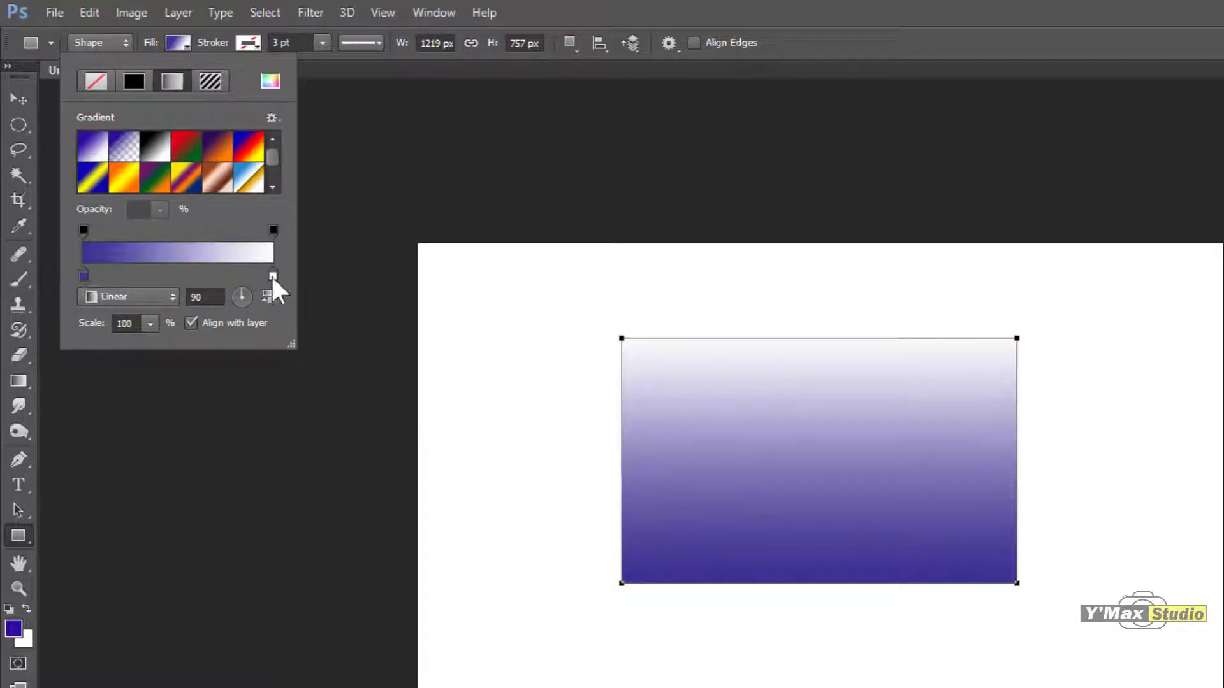
Step: Recolor the gradient's blue-violet stop to green #198404
{"action": "double_click", "coordinate": [84, 275]}
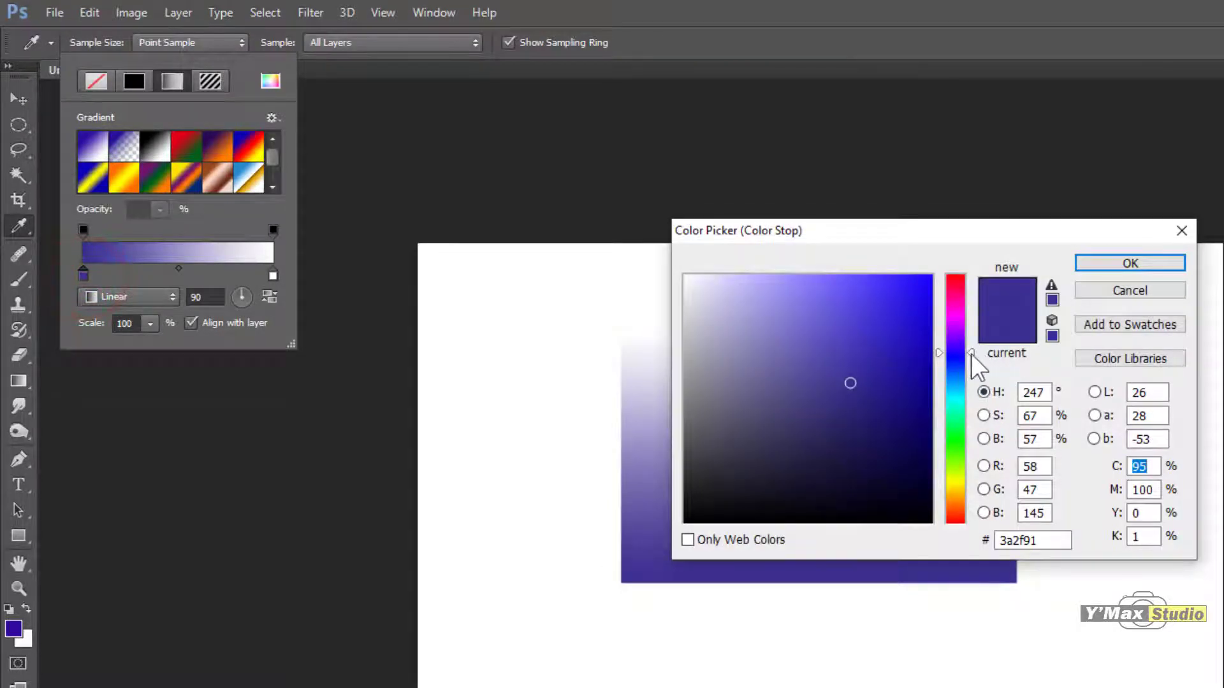
{"action": "left_click_drag", "start_coordinate": [969, 350], "coordinate": [972, 447]}
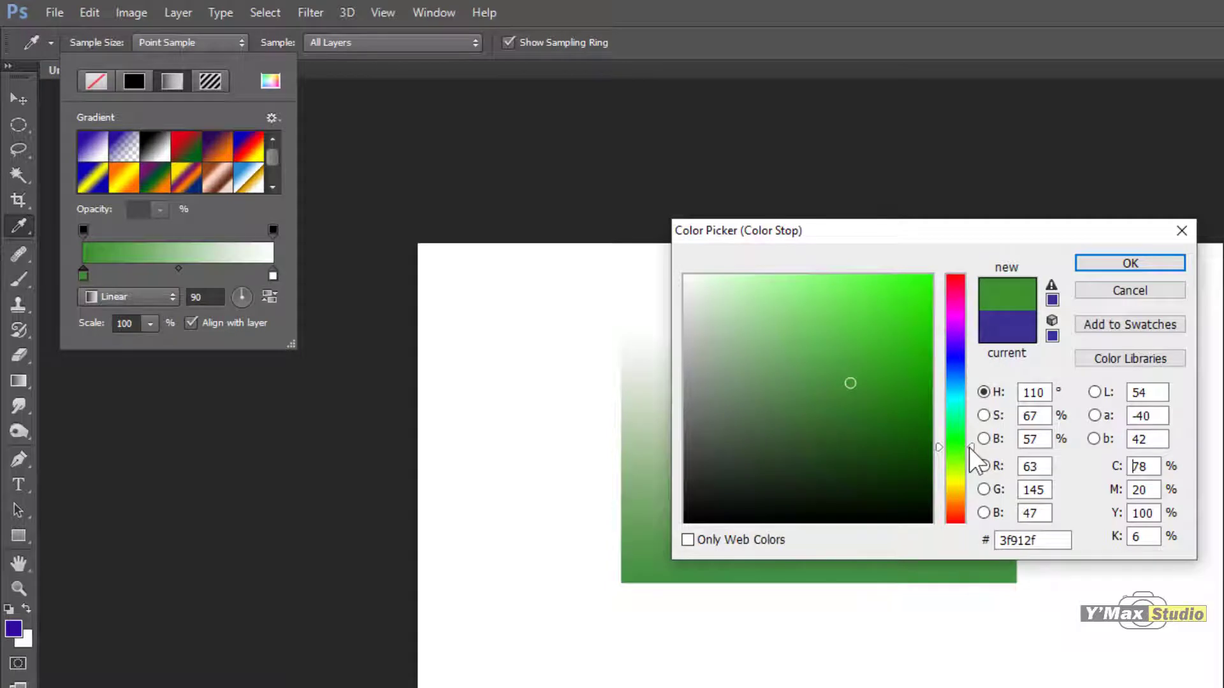
{"action": "left_click", "coordinate": [925, 395]}
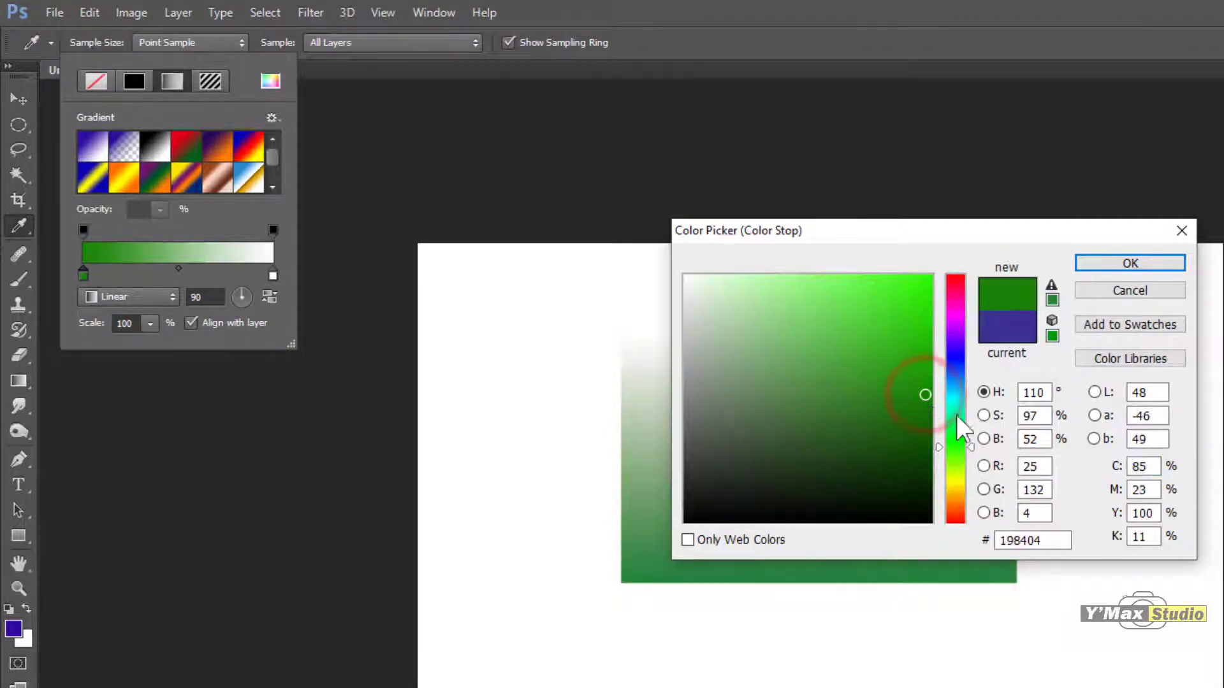
{"action": "left_click", "coordinate": [1129, 261]}
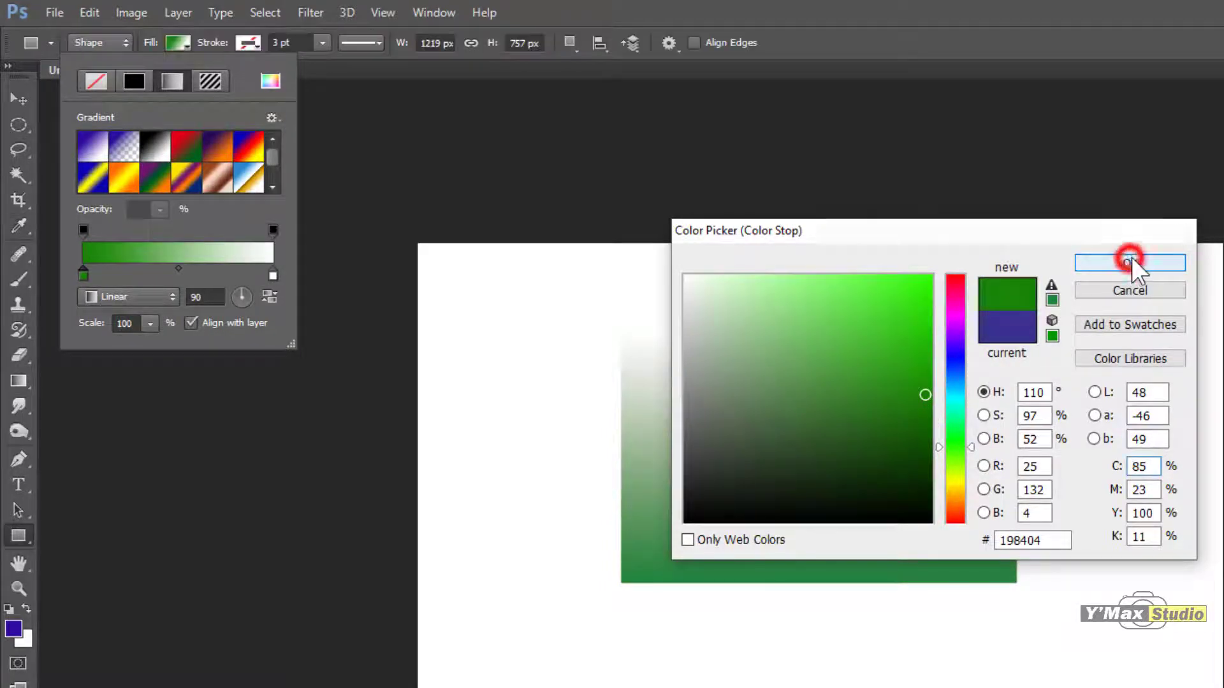
Step: Change the gradient's green stop to the darker green #197607
{"action": "double_click", "coordinate": [82, 274]}
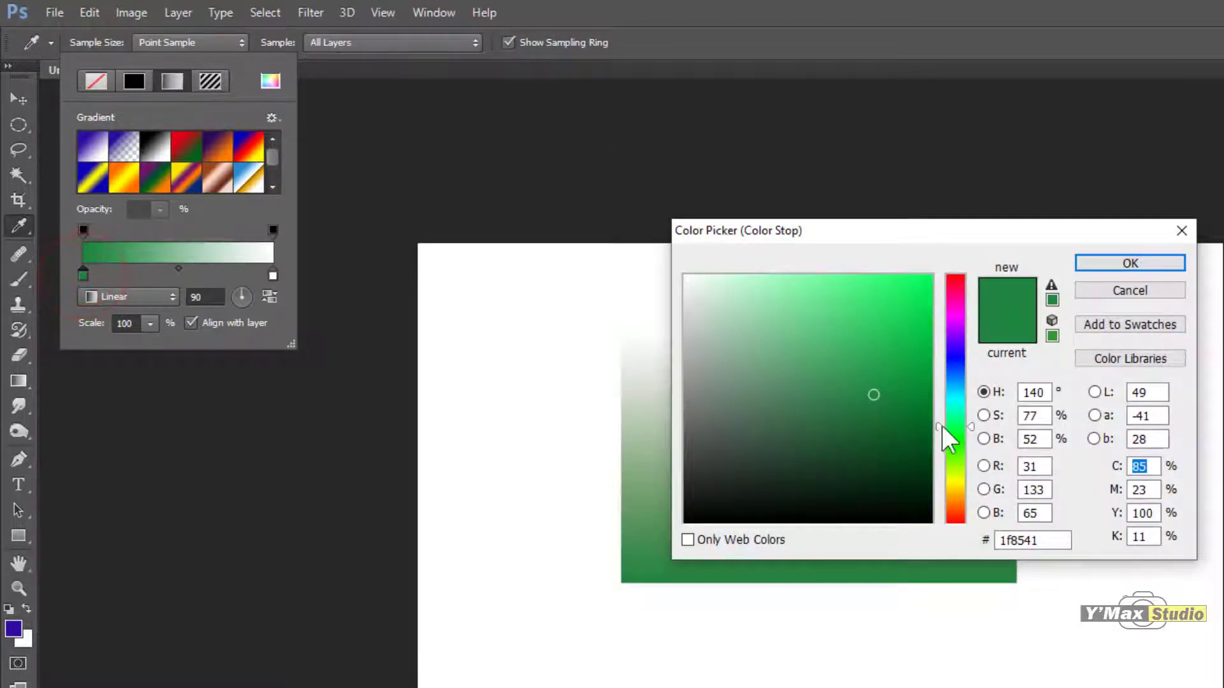
{"action": "left_click", "coordinate": [930, 424]}
{"action": "left_click_drag", "start_coordinate": [970, 426], "coordinate": [971, 447]}
{"action": "left_click", "coordinate": [917, 408]}
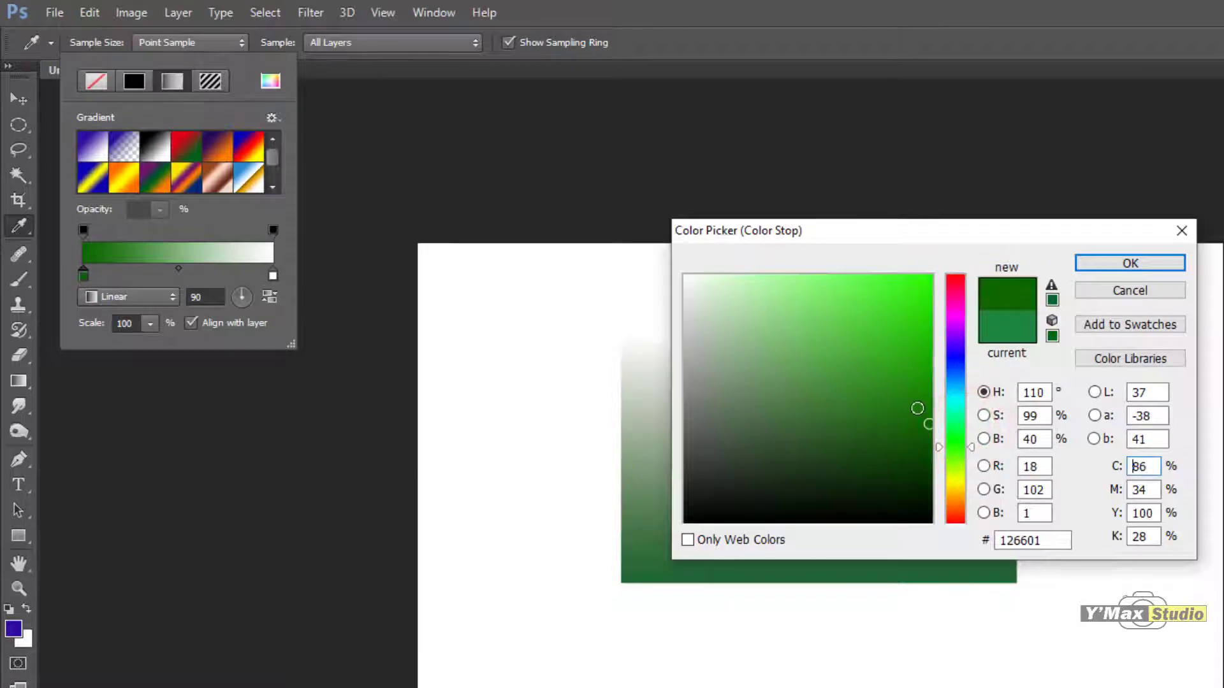
{"action": "left_click", "coordinate": [1123, 269]}
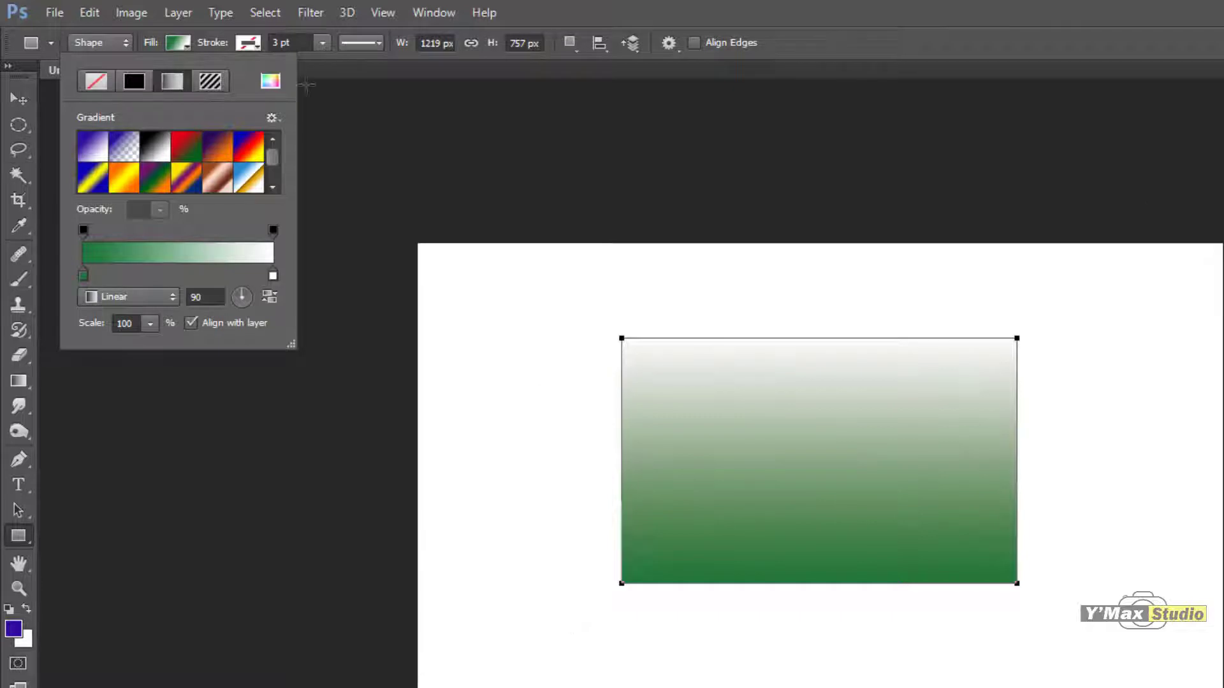
Step: Recolor the gradient's white end stop to red #fc0202 and add a white stop near the middle
{"action": "double_click", "coordinate": [273, 275]}
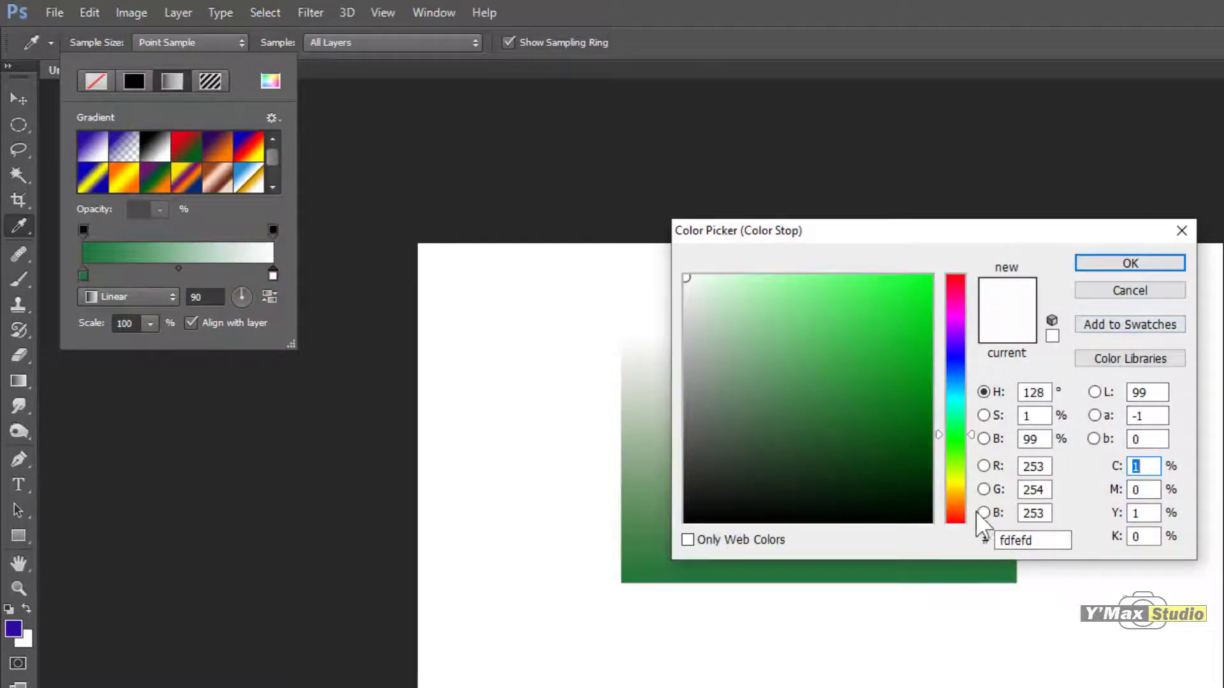
{"action": "left_click_drag", "start_coordinate": [969, 433], "coordinate": [975, 273]}
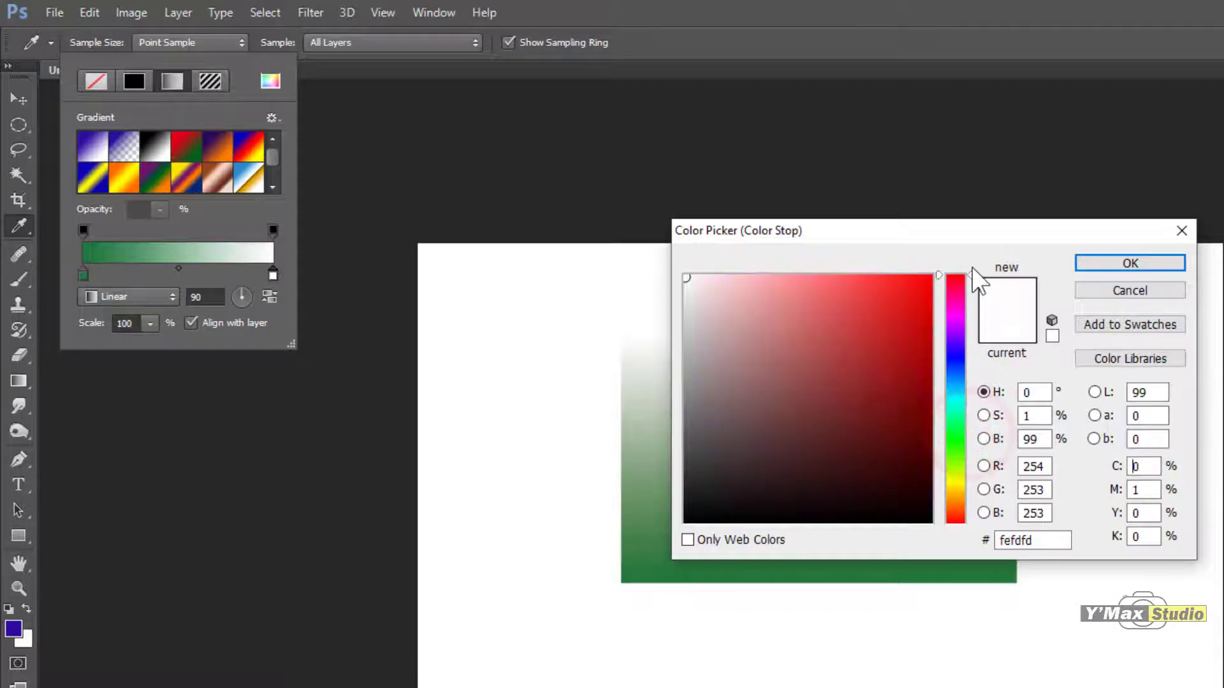
{"action": "left_click", "coordinate": [929, 278]}
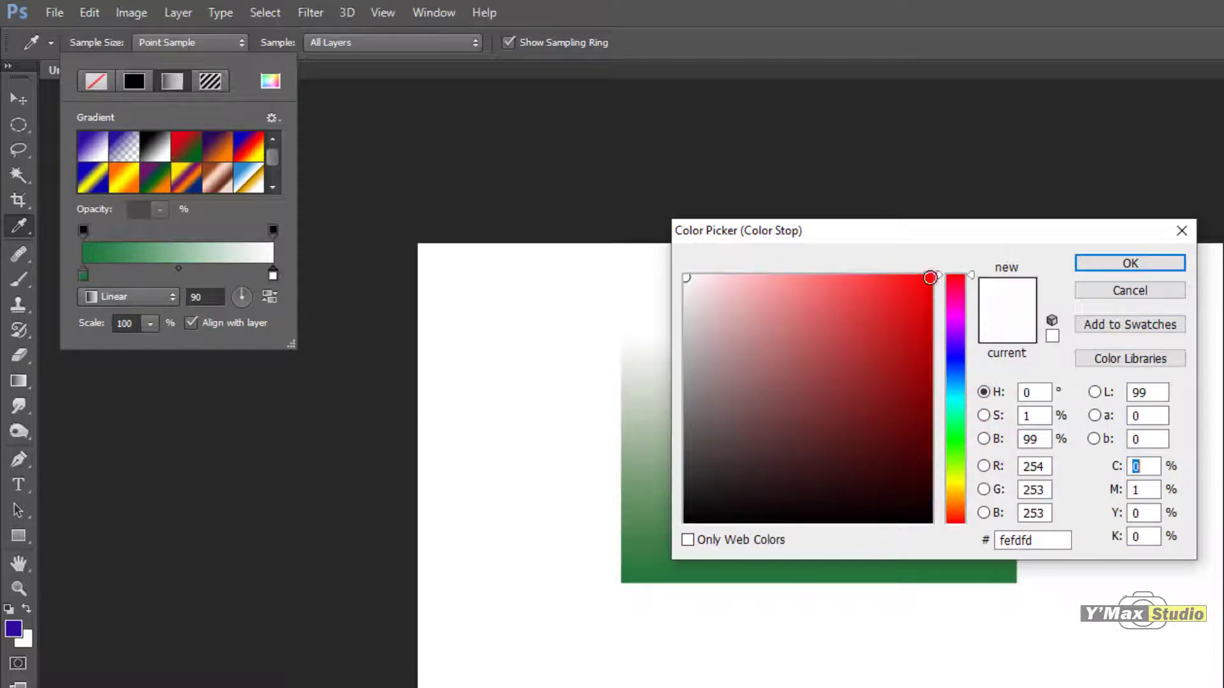
{"action": "left_click", "coordinate": [1131, 259]}
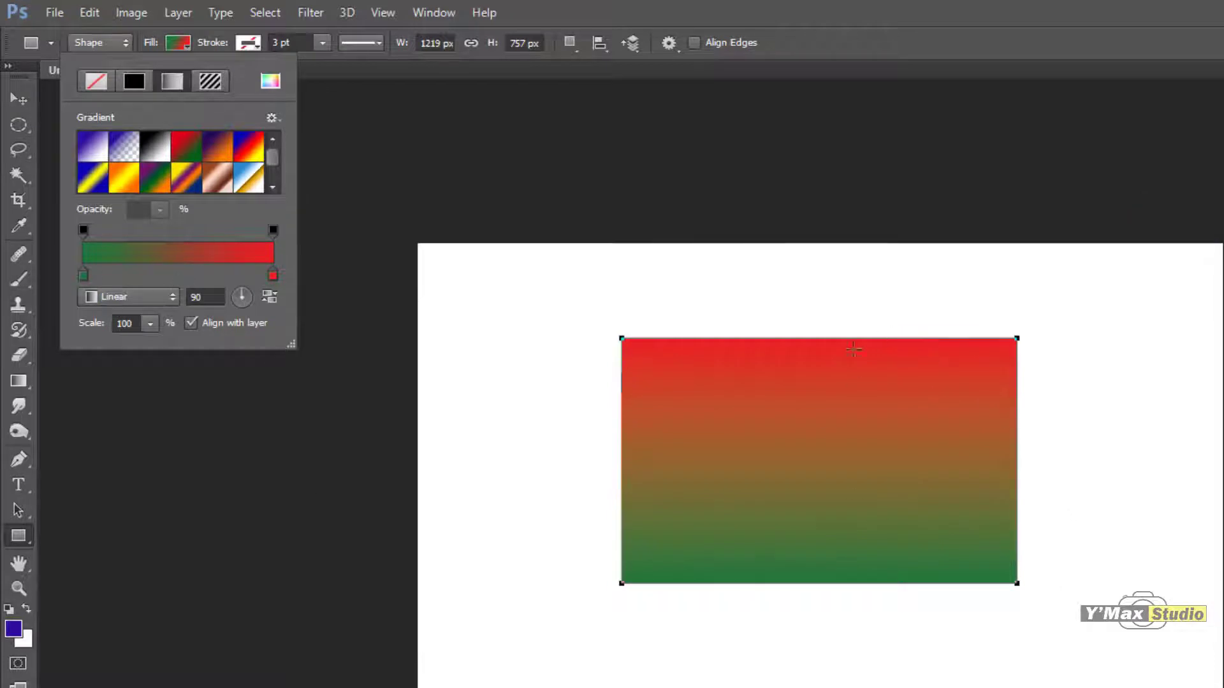
{"action": "left_click", "coordinate": [174, 274]}
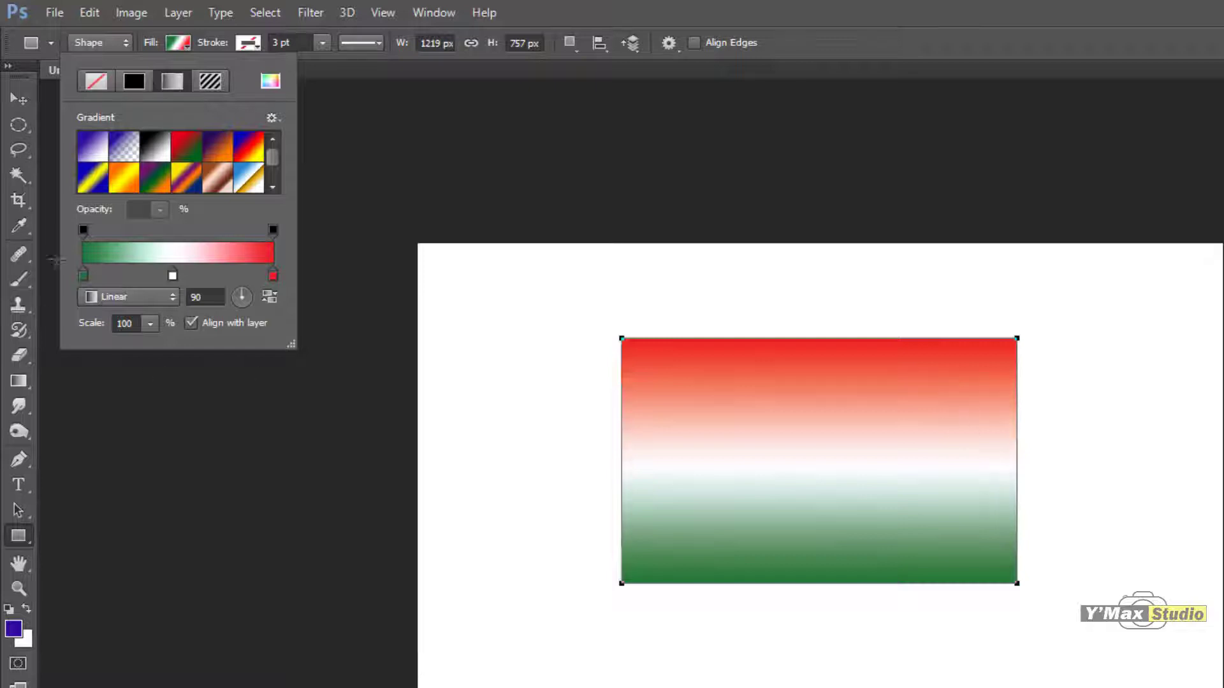
Step: Try the Radial, Angle and Reflected styles on the rectangle's gradient fill, ending with Diamond
{"action": "left_click", "coordinate": [168, 295]}
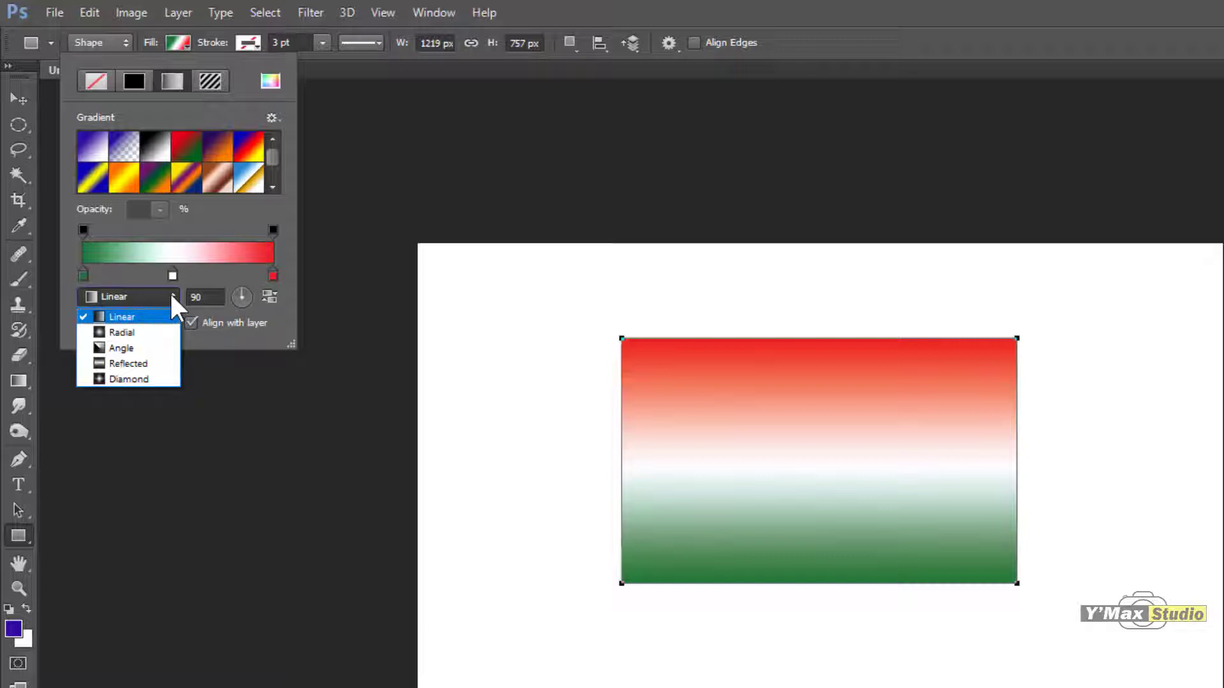
{"action": "left_click", "coordinate": [159, 332]}
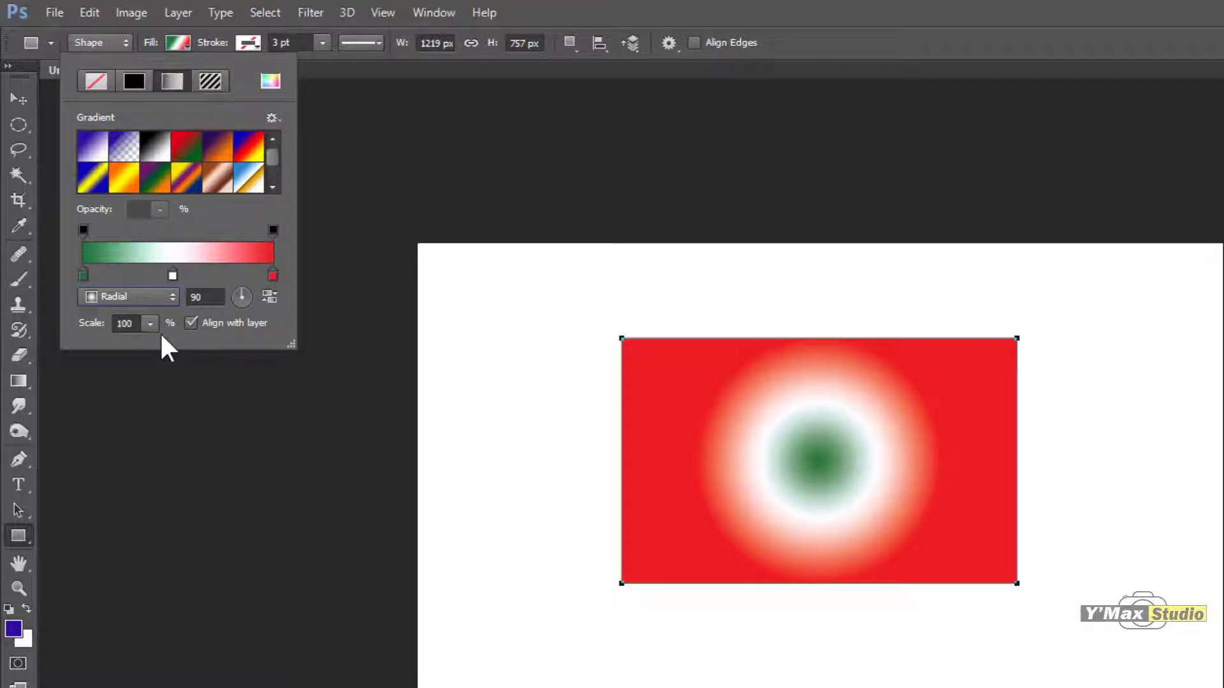
{"action": "left_click", "coordinate": [166, 295]}
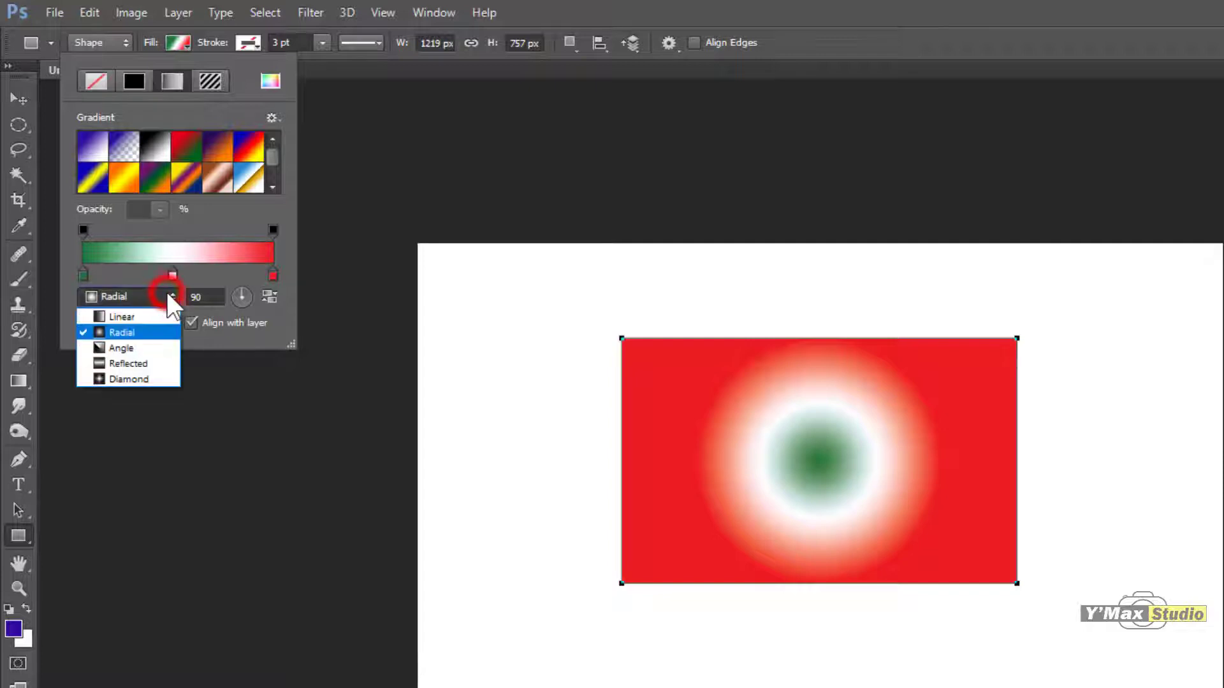
{"action": "left_click", "coordinate": [160, 348]}
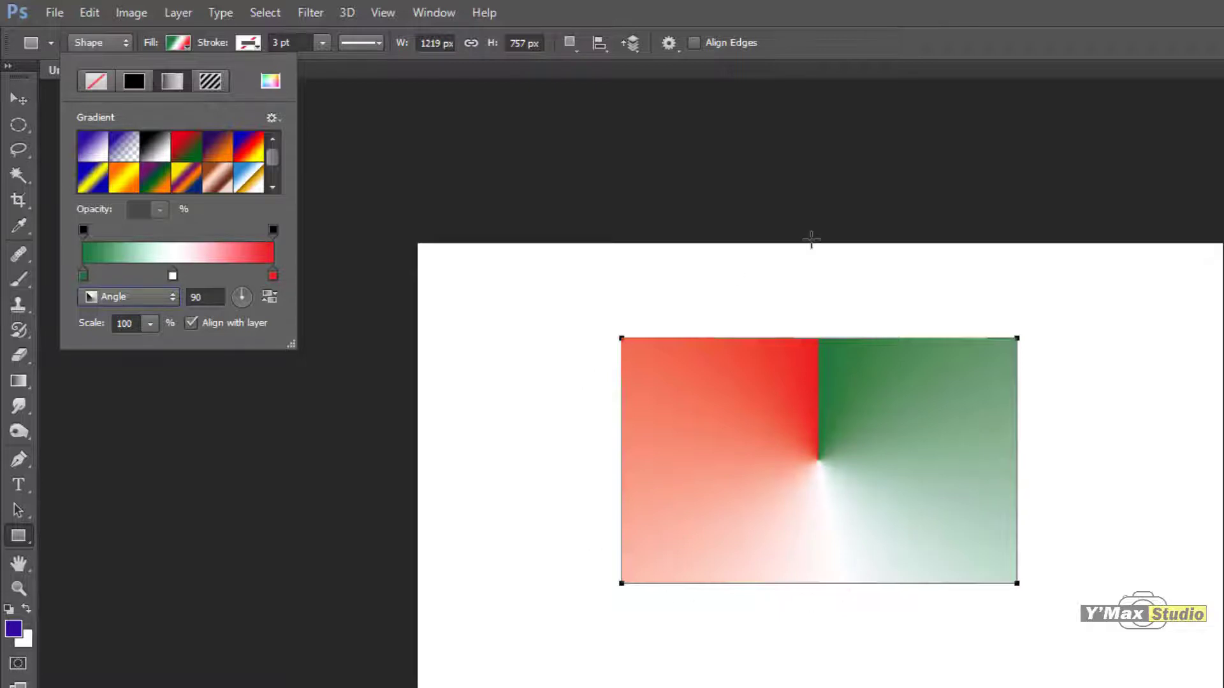
{"action": "left_click", "coordinate": [173, 295]}
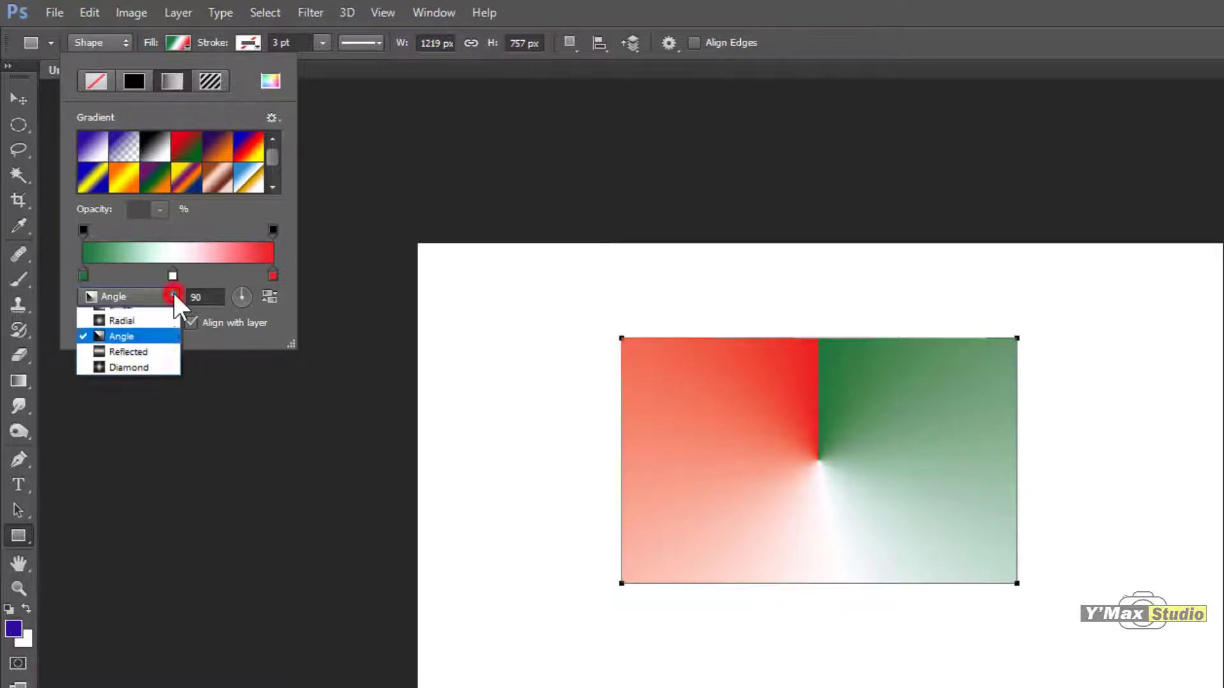
{"action": "left_click", "coordinate": [164, 365]}
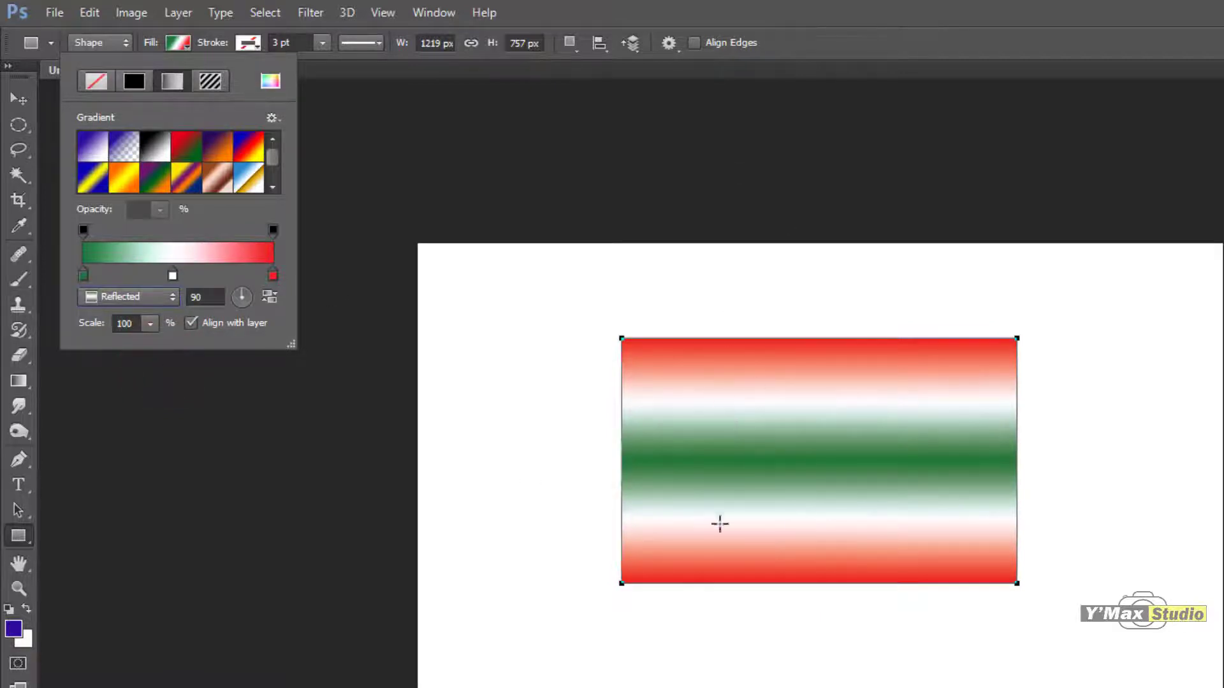
{"action": "left_click", "coordinate": [165, 293]}
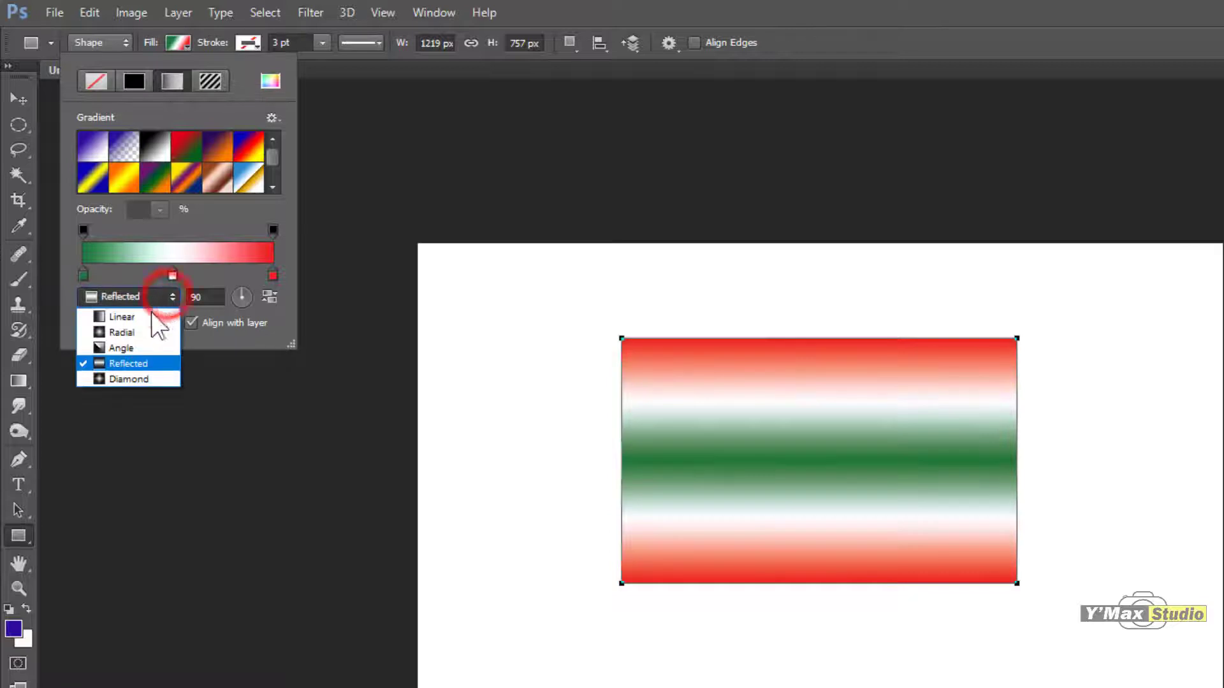
{"action": "left_click", "coordinate": [147, 379]}
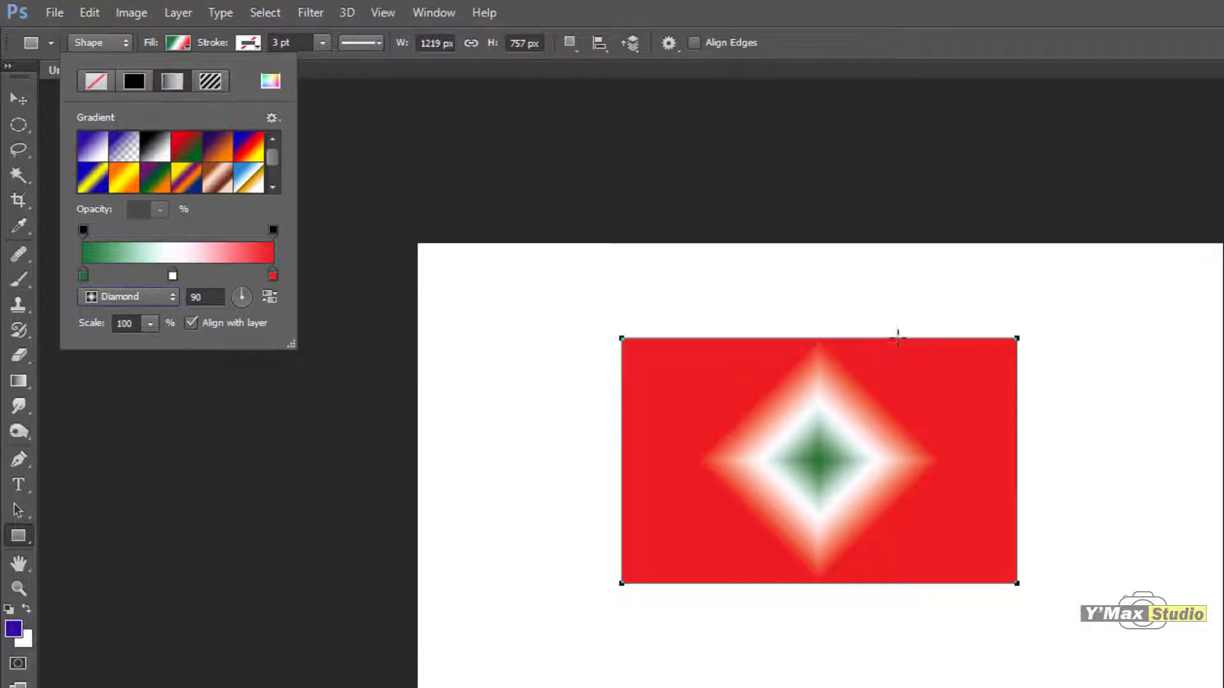
Step: Replace the rectangle's gradient fill with solid red #d32a2a using the Color Picker
{"action": "left_click", "coordinate": [271, 81]}
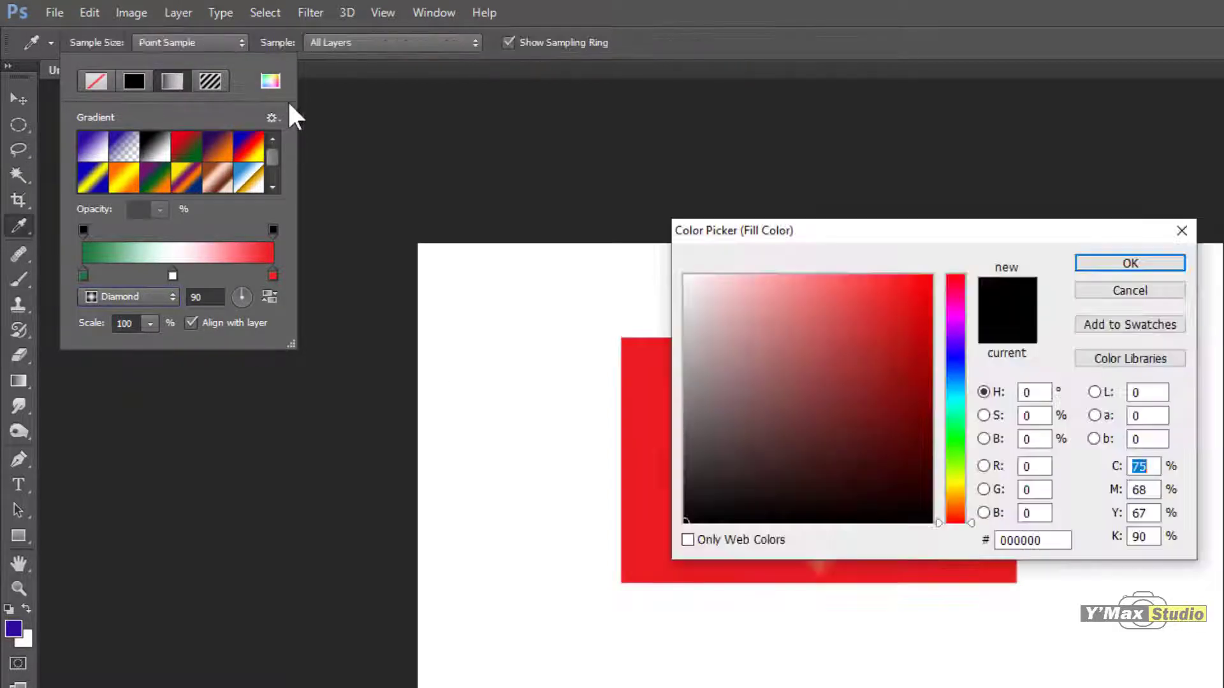
{"action": "left_click", "coordinate": [1146, 290]}
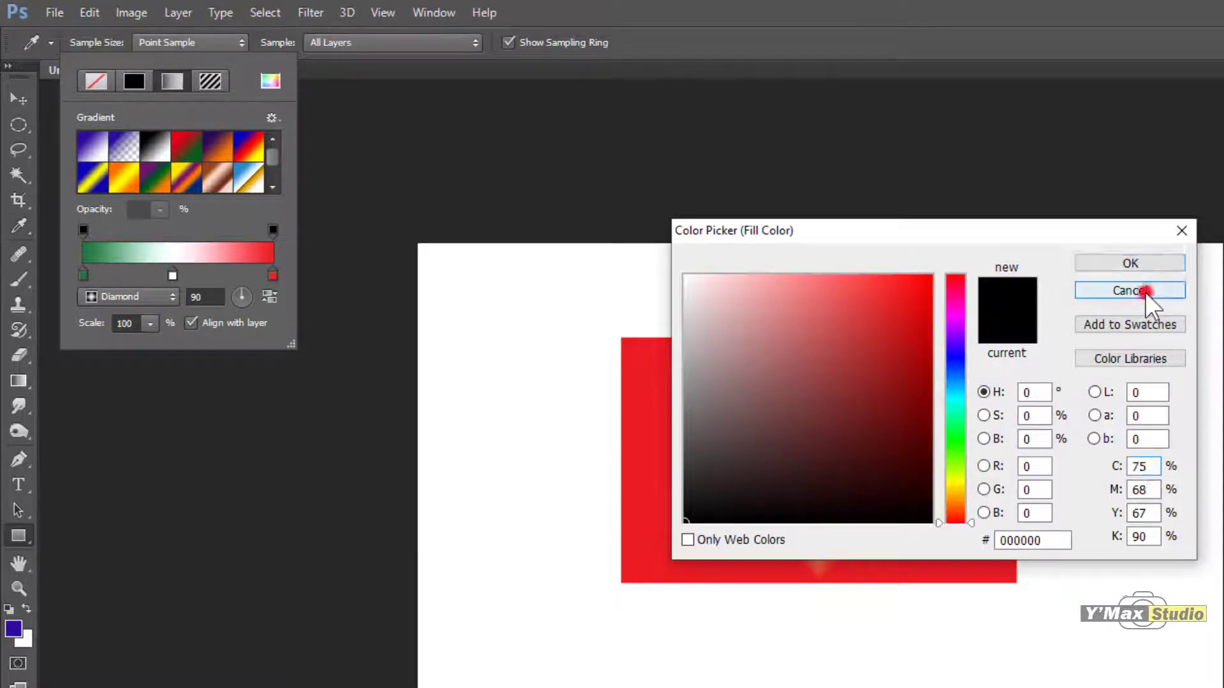
{"action": "left_click", "coordinate": [271, 86]}
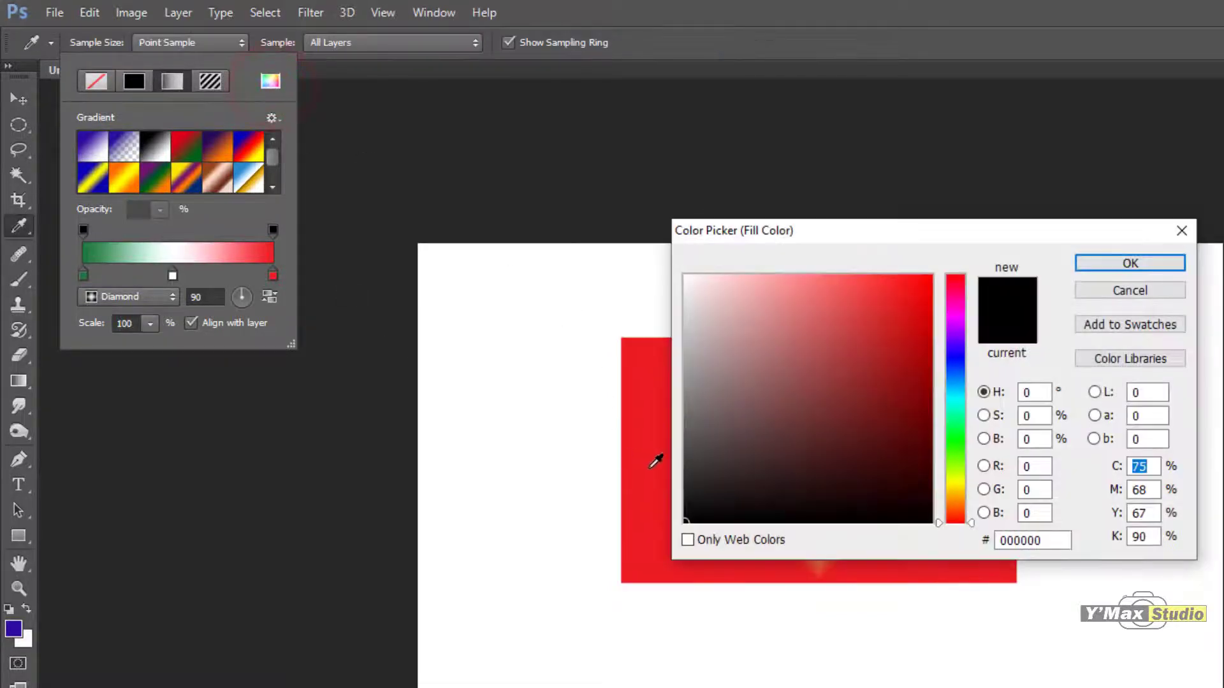
{"action": "left_click", "coordinate": [880, 481]}
{"action": "left_click", "coordinate": [811, 421]}
{"action": "left_click", "coordinate": [872, 360]}
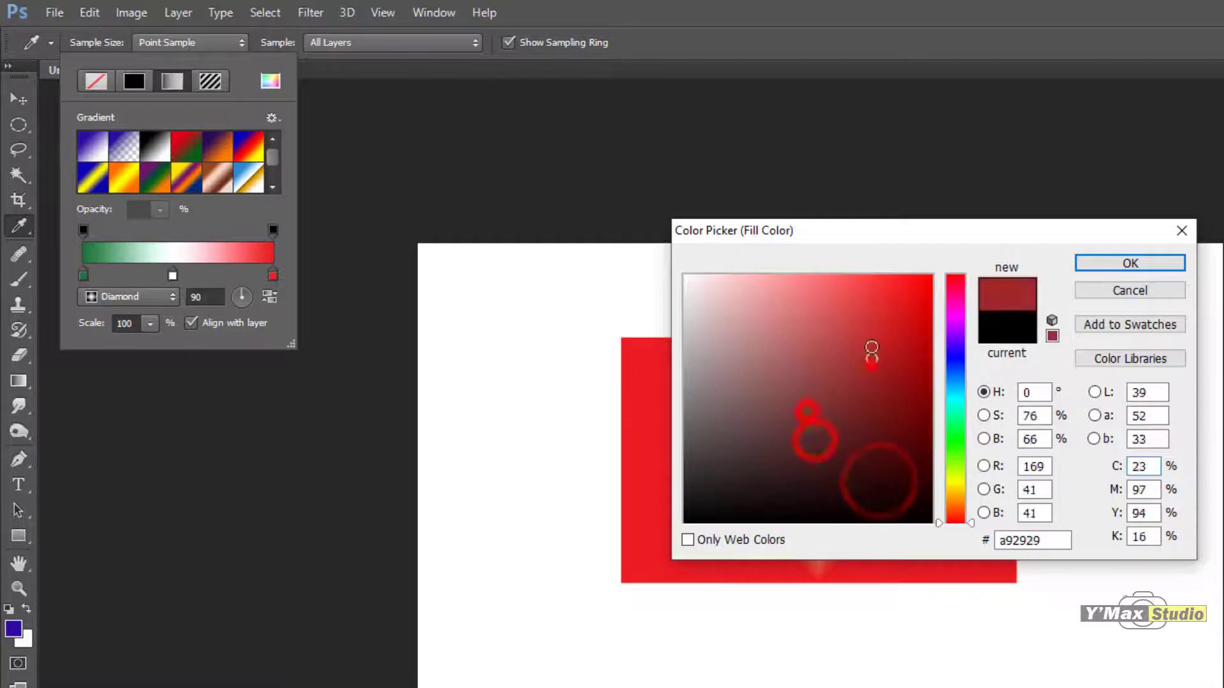
{"action": "left_click", "coordinate": [847, 327]}
{"action": "left_click", "coordinate": [801, 314]}
{"action": "left_click", "coordinate": [776, 288]}
{"action": "left_click", "coordinate": [845, 276]}
{"action": "left_click", "coordinate": [868, 314]}
{"action": "left_click", "coordinate": [758, 349]}
{"action": "left_click", "coordinate": [795, 331]}
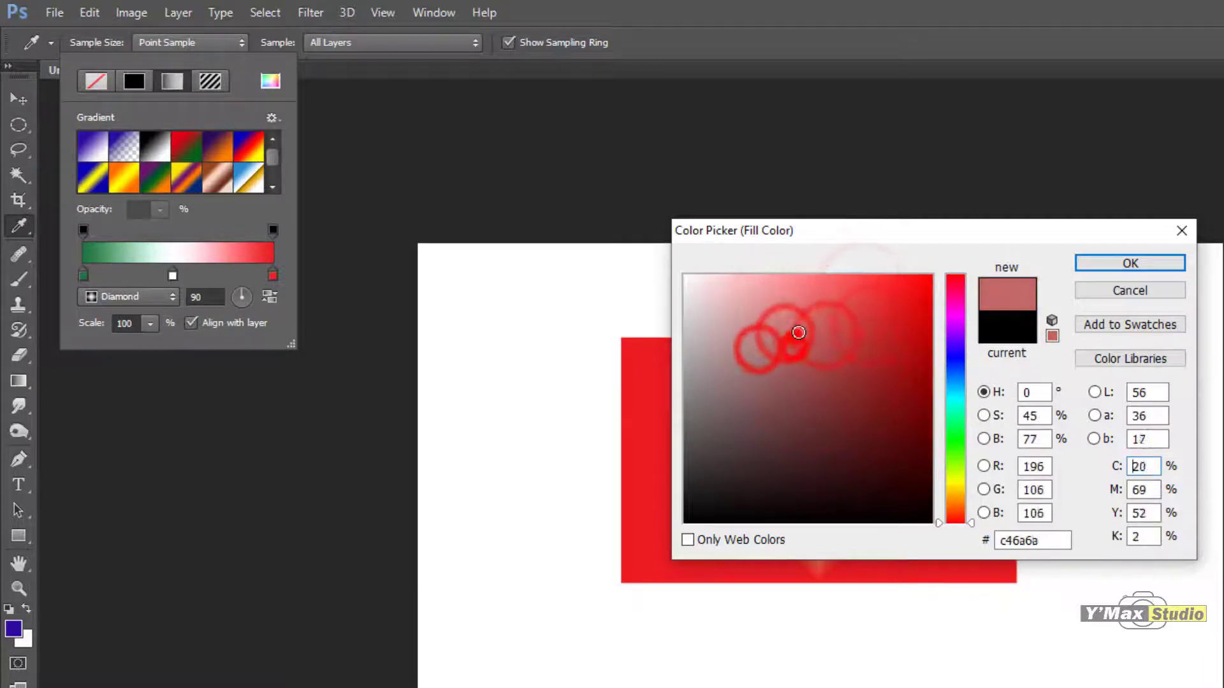
{"action": "left_click", "coordinate": [856, 327]}
{"action": "left_click", "coordinate": [883, 317]}
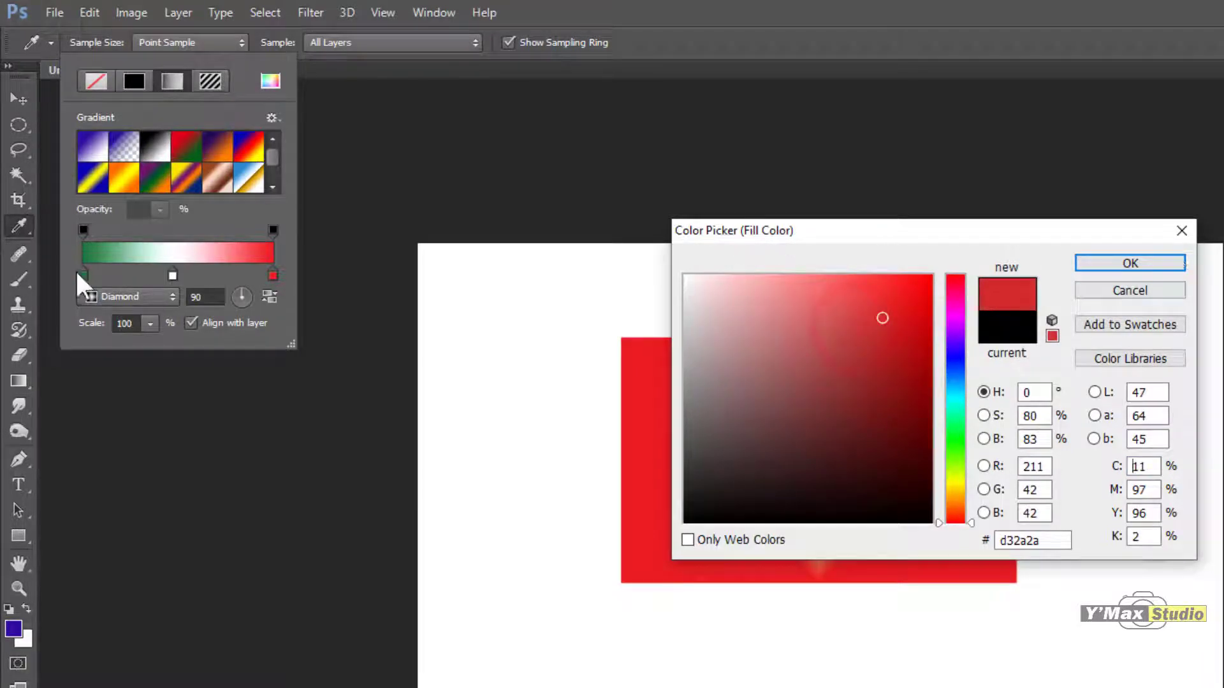
{"action": "left_click", "coordinate": [1131, 265]}
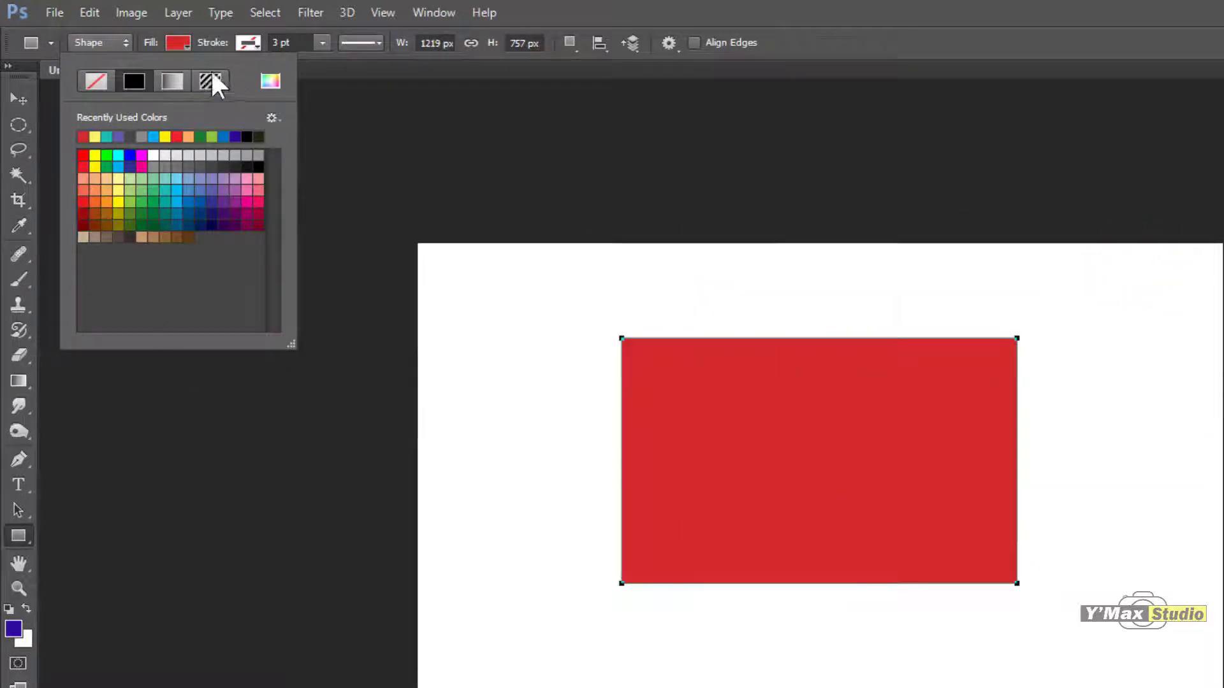
Step: Try various preset color swatches as the rectangle's solid fill, ending with orange #f26522
{"action": "left_click", "coordinate": [165, 192]}
{"action": "left_click", "coordinate": [165, 227]}
{"action": "left_click", "coordinate": [200, 225]}
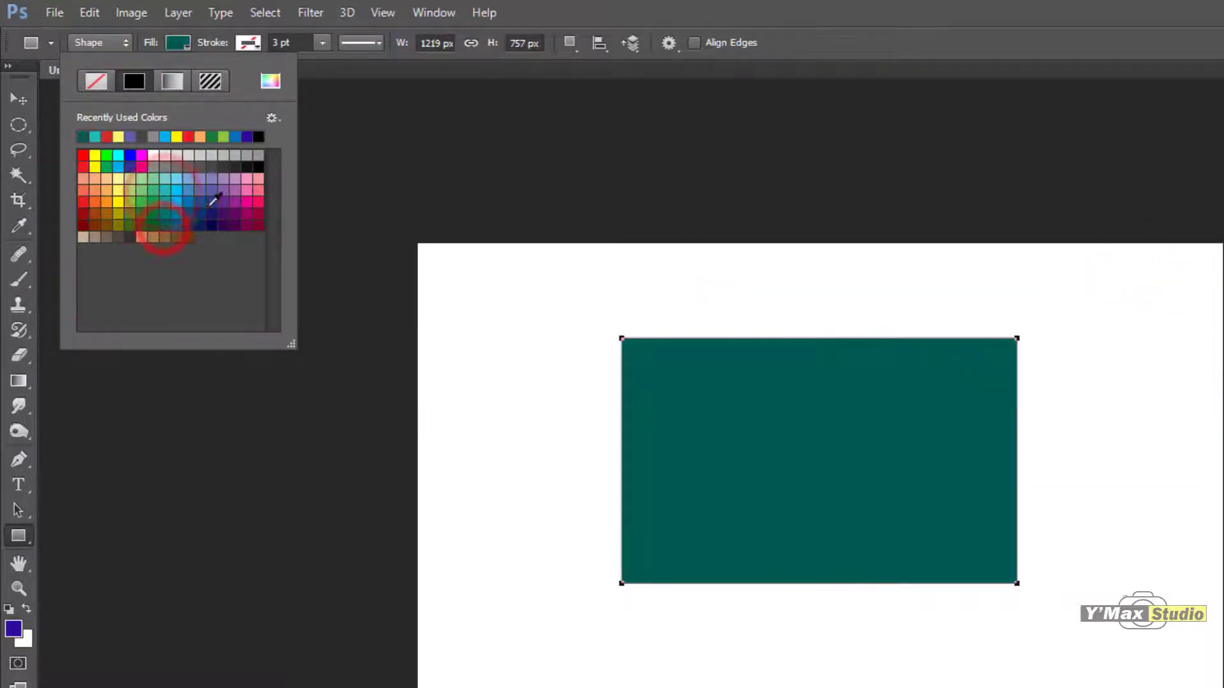
{"action": "left_click", "coordinate": [208, 202]}
{"action": "left_click", "coordinate": [190, 201]}
{"action": "left_click", "coordinate": [133, 202]}
{"action": "left_click", "coordinate": [121, 214]}
{"action": "left_click", "coordinate": [228, 227]}
{"action": "left_click", "coordinate": [208, 190]}
{"action": "left_click", "coordinate": [257, 180]}
{"action": "left_click", "coordinate": [248, 188]}
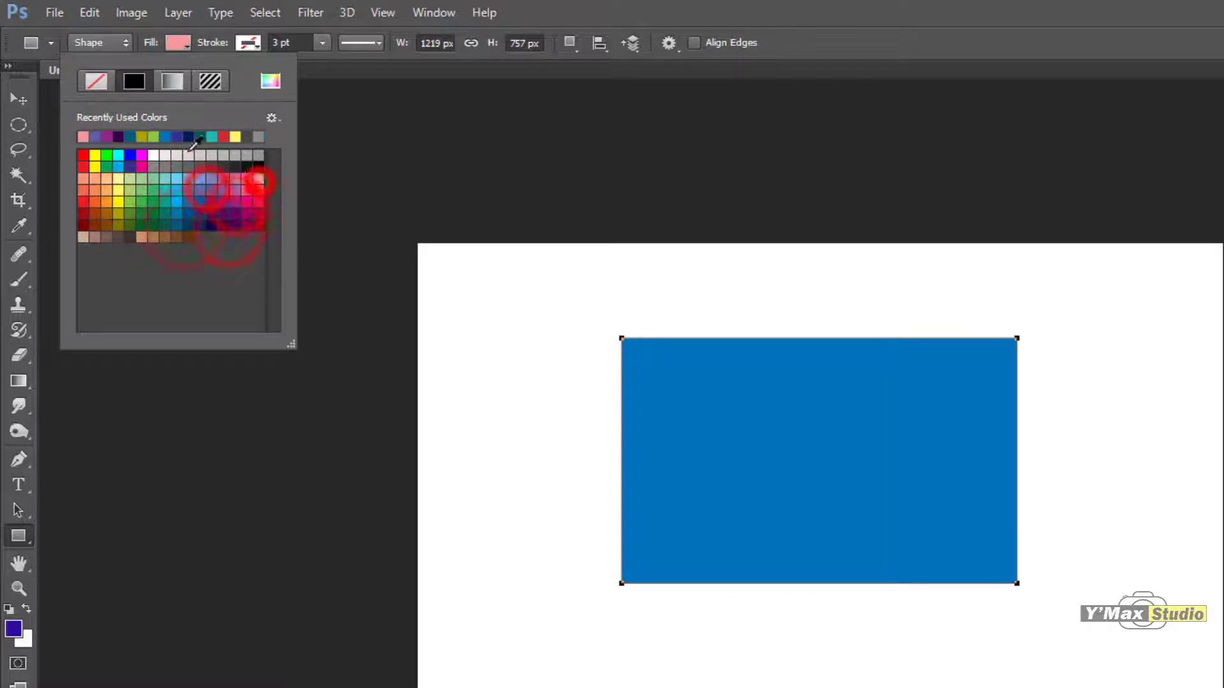
{"action": "left_click", "coordinate": [177, 155]}
{"action": "left_click", "coordinate": [157, 177]}
{"action": "left_click", "coordinate": [148, 205]}
{"action": "left_click", "coordinate": [111, 203]}
Step: Set the rectangle's fill to gray #928b88 using the Color Picker
{"action": "left_click", "coordinate": [271, 80]}
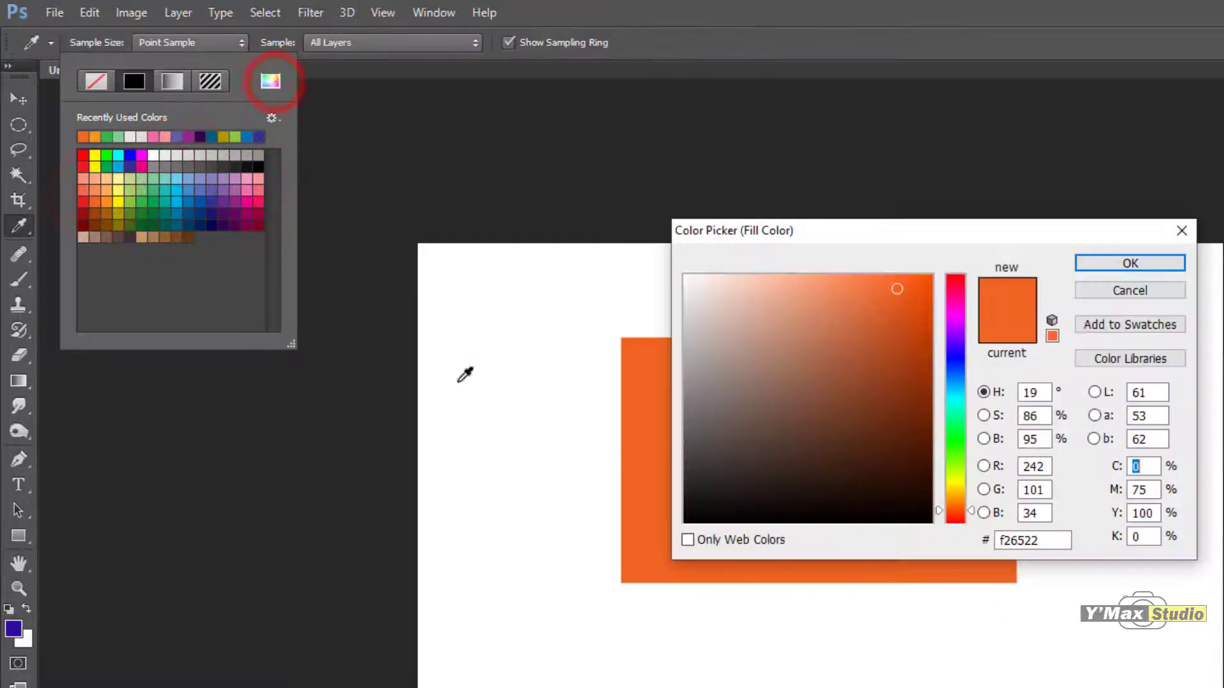
{"action": "left_click", "coordinate": [765, 339]}
{"action": "left_click", "coordinate": [730, 377]}
{"action": "left_click", "coordinate": [705, 377]}
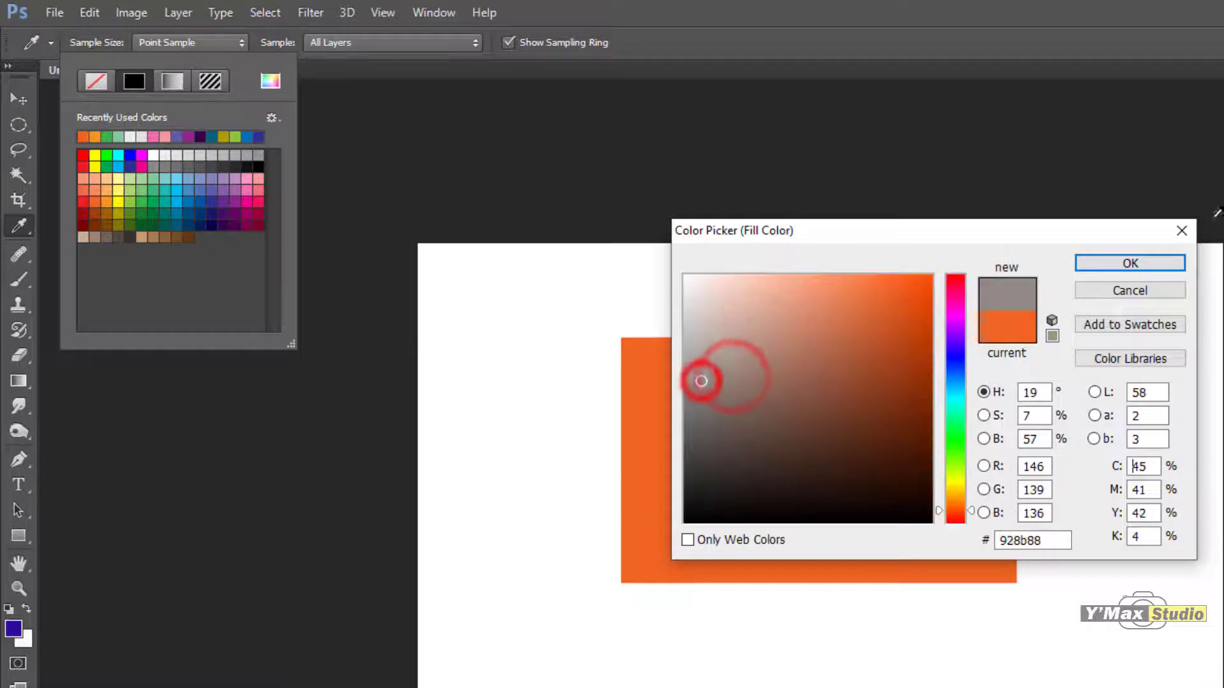
{"action": "left_click", "coordinate": [1132, 265]}
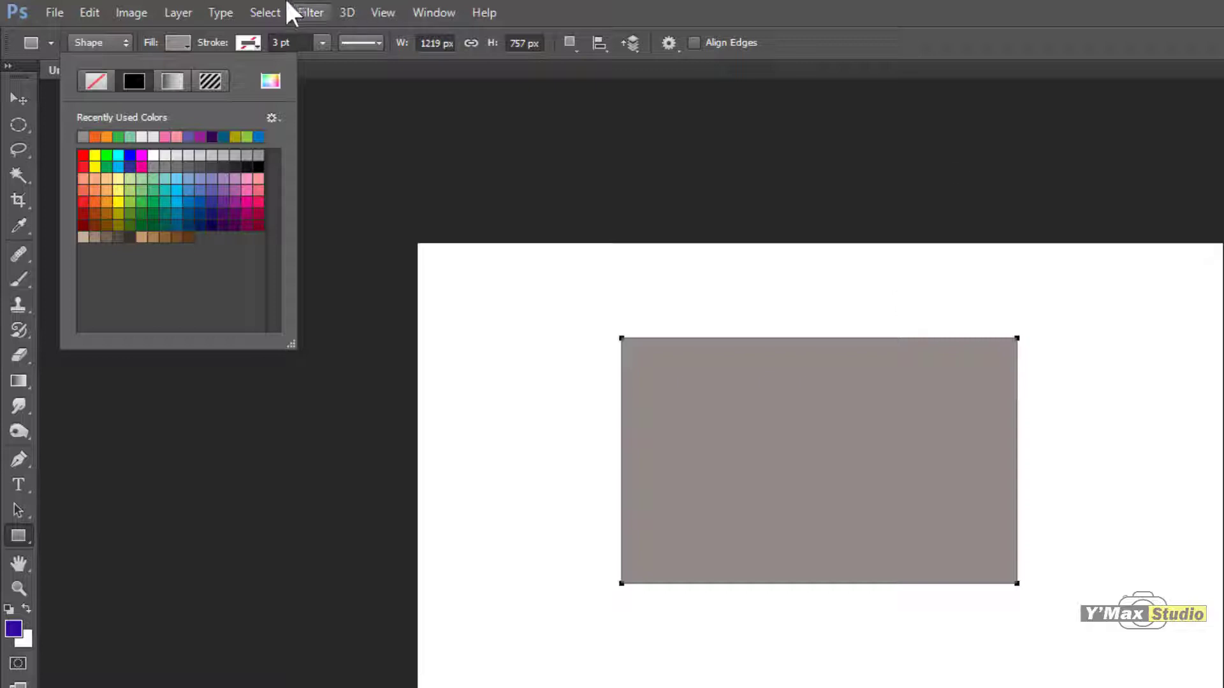
Step: Give the rectangle a solid black stroke and widen it to about 9.59 pt
{"action": "left_click", "coordinate": [184, 42]}
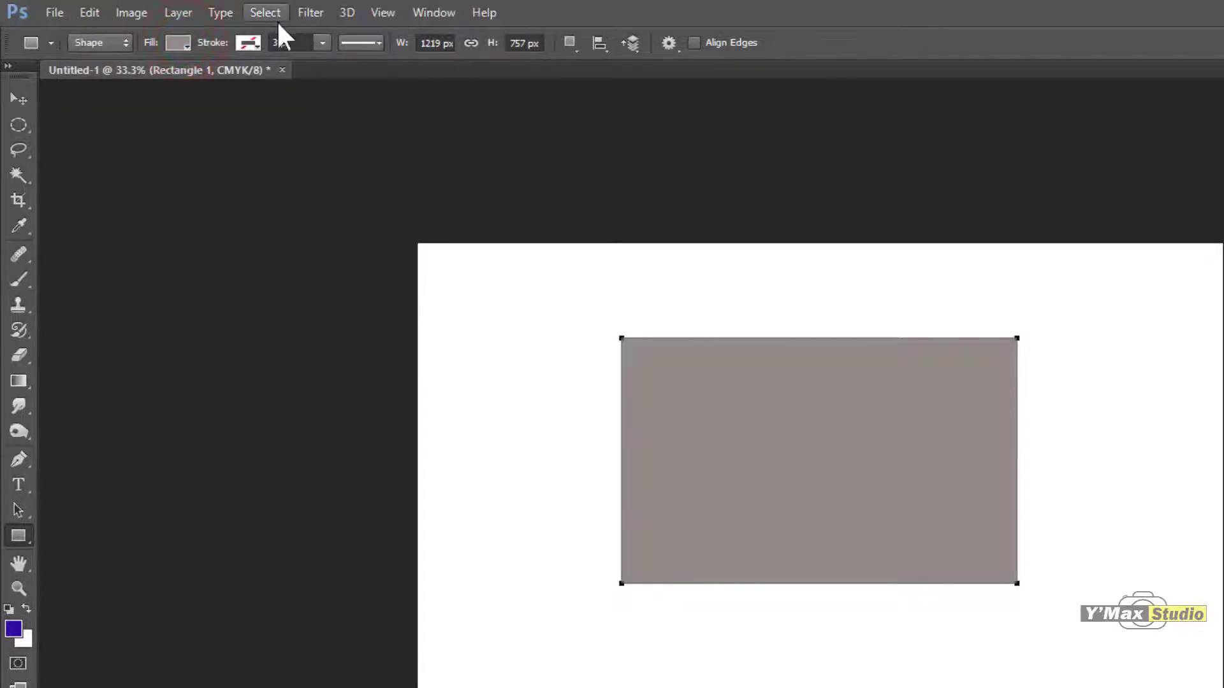
{"action": "left_click", "coordinate": [250, 40]}
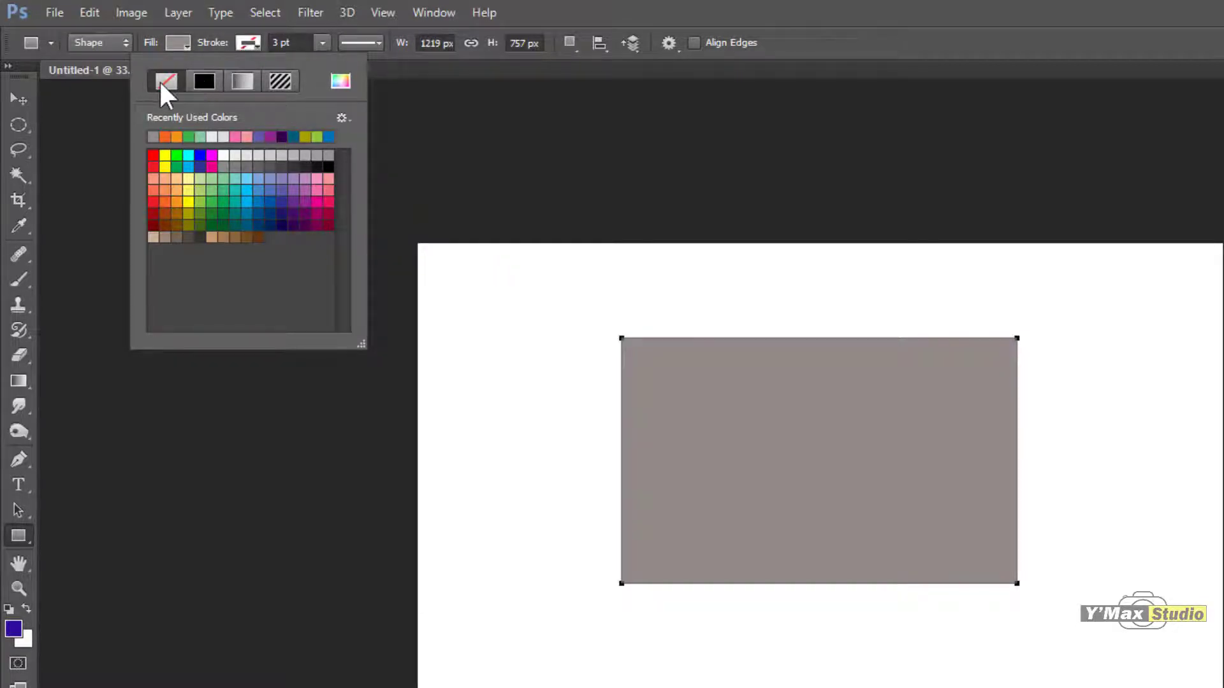
{"action": "left_click", "coordinate": [201, 82]}
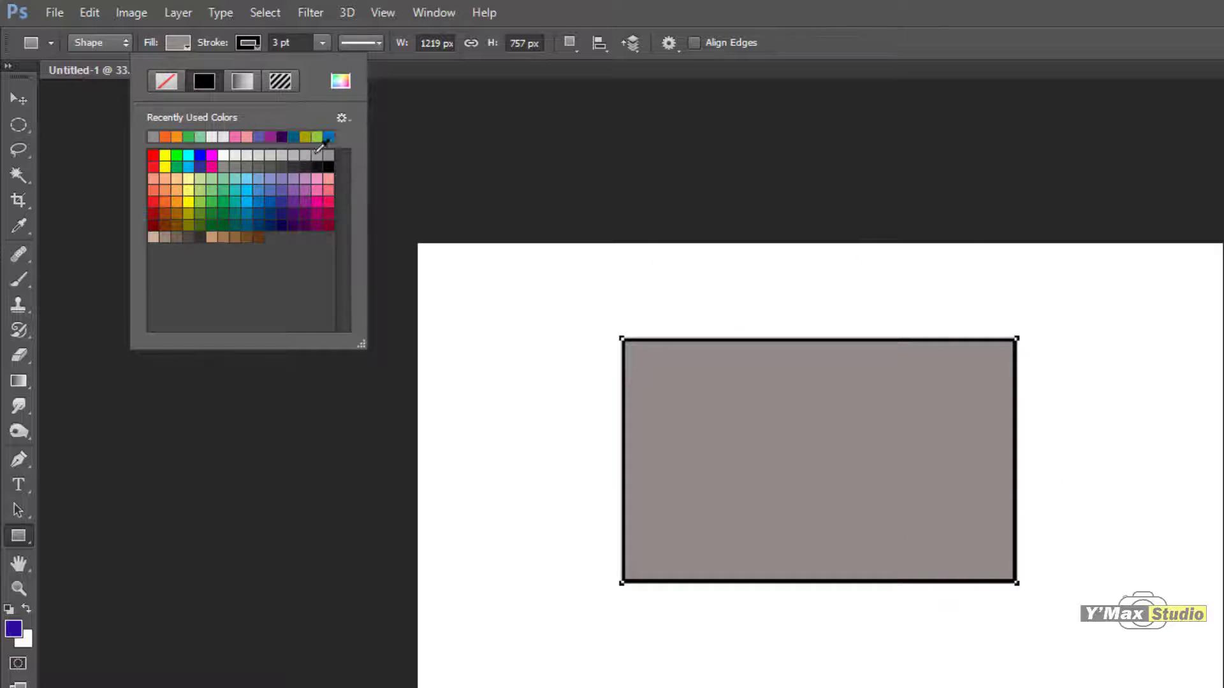
{"action": "left_click", "coordinate": [316, 42]}
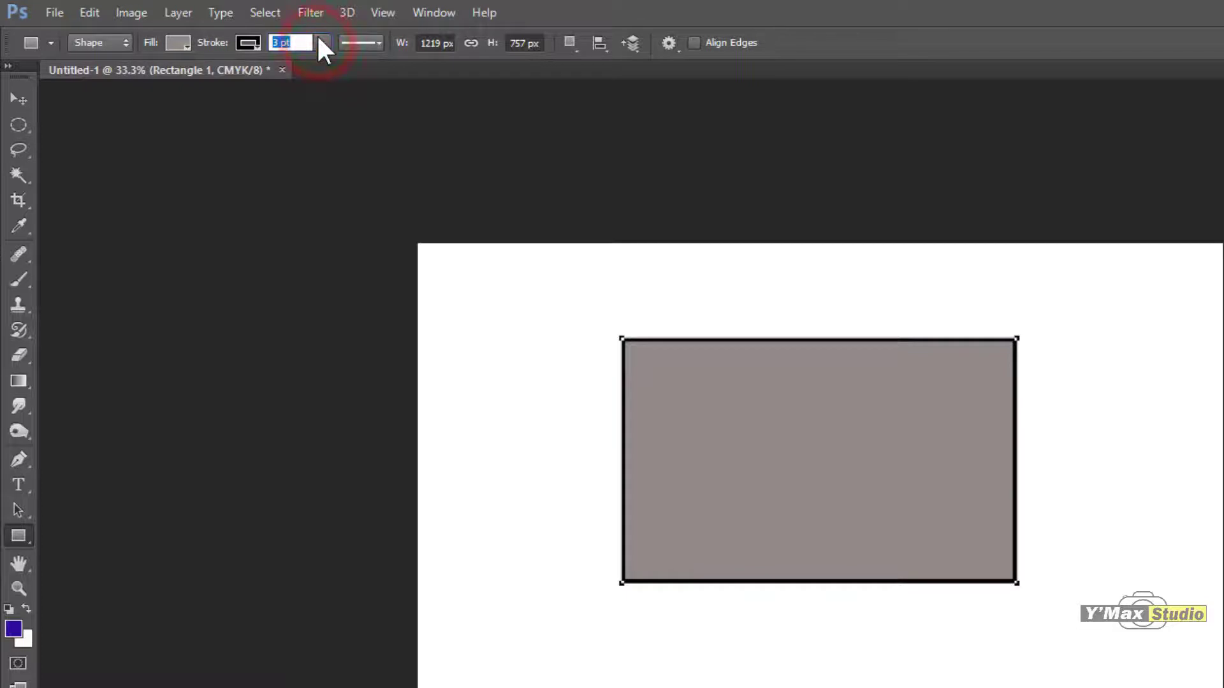
{"action": "left_click", "coordinate": [322, 42]}
{"action": "left_click_drag", "start_coordinate": [323, 65], "coordinate": [334, 67]}
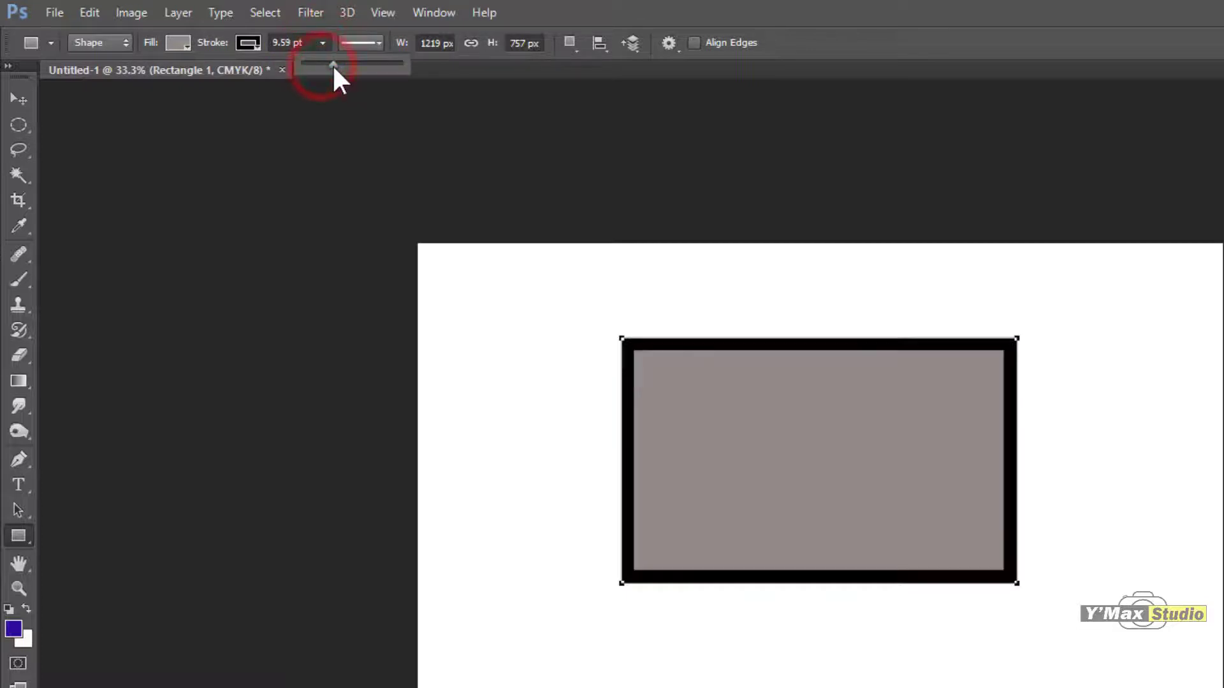
Step: Try several preset swatches as the rectangle's stroke color, including magenta, teal and greens, ending with yellow
{"action": "left_click", "coordinate": [249, 45]}
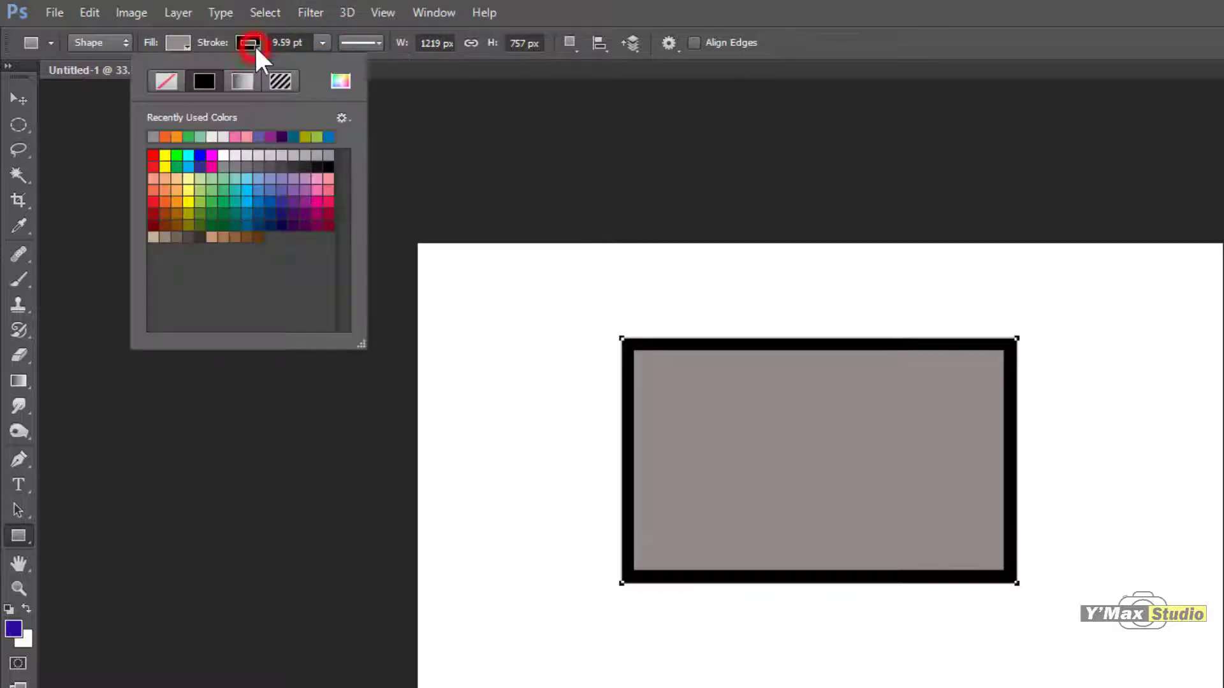
{"action": "left_click", "coordinate": [212, 167]}
{"action": "left_click", "coordinate": [232, 191]}
{"action": "left_click", "coordinate": [212, 202]}
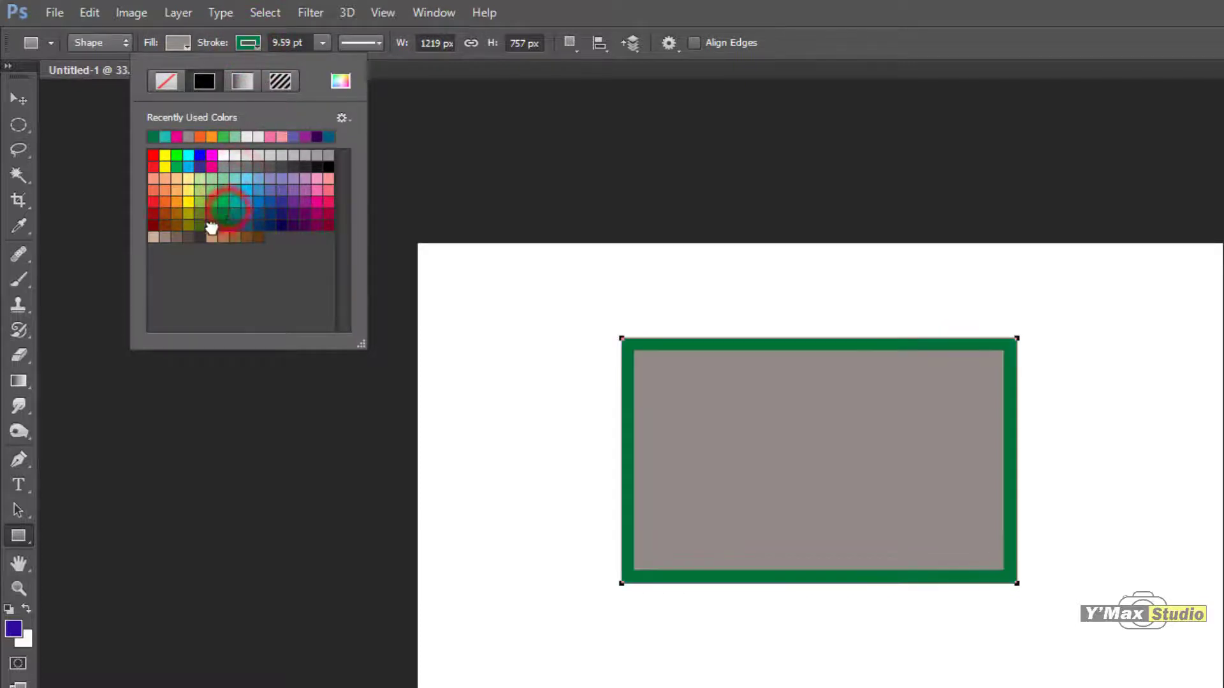
{"action": "left_click", "coordinate": [212, 214]}
{"action": "left_click", "coordinate": [188, 214]}
{"action": "left_click", "coordinate": [189, 202]}
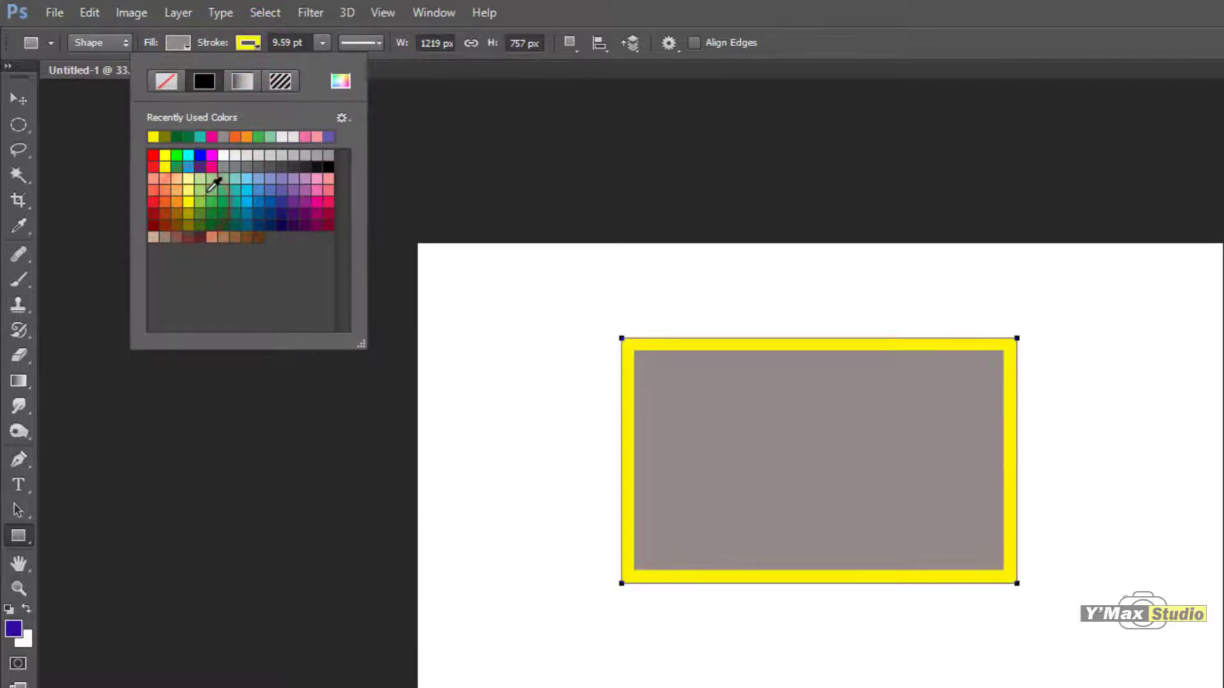
Step: Switch the rectangle's stroke to a gradient, try several presets, and apply the blue-red-yellow preset
{"action": "left_click", "coordinate": [242, 80]}
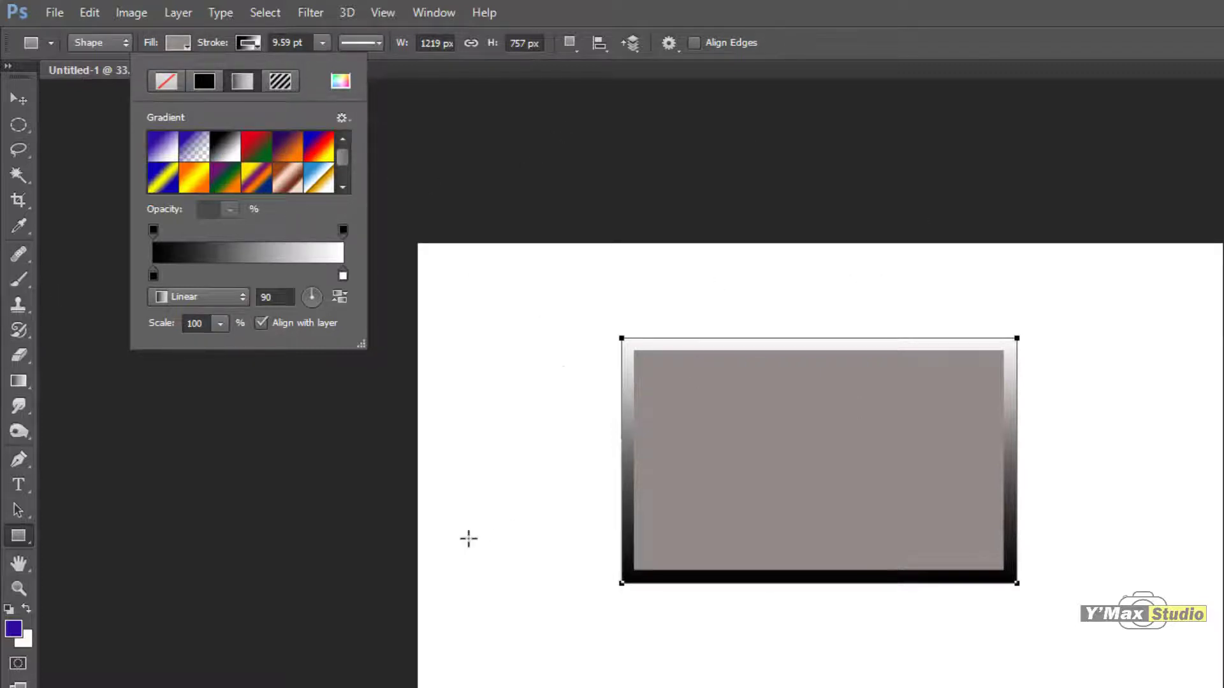
{"action": "left_click", "coordinate": [288, 145]}
{"action": "left_click", "coordinate": [288, 177]}
{"action": "left_click", "coordinate": [256, 177]}
{"action": "left_click", "coordinate": [194, 176]}
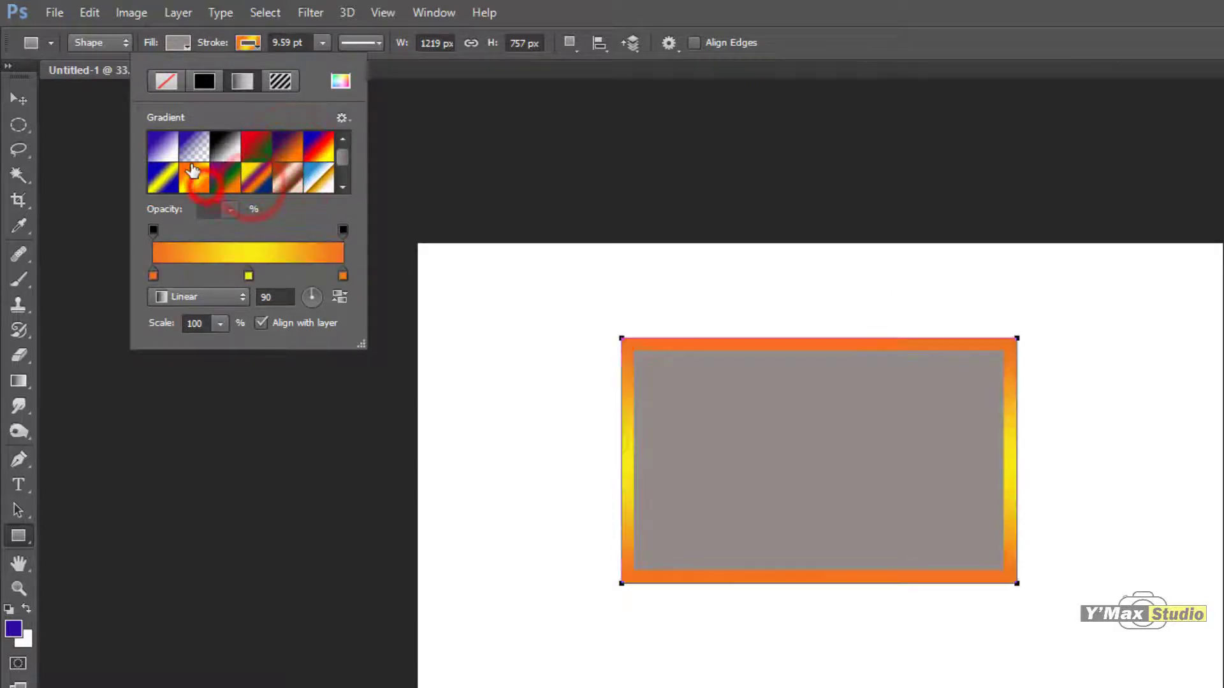
{"action": "left_click", "coordinate": [319, 146]}
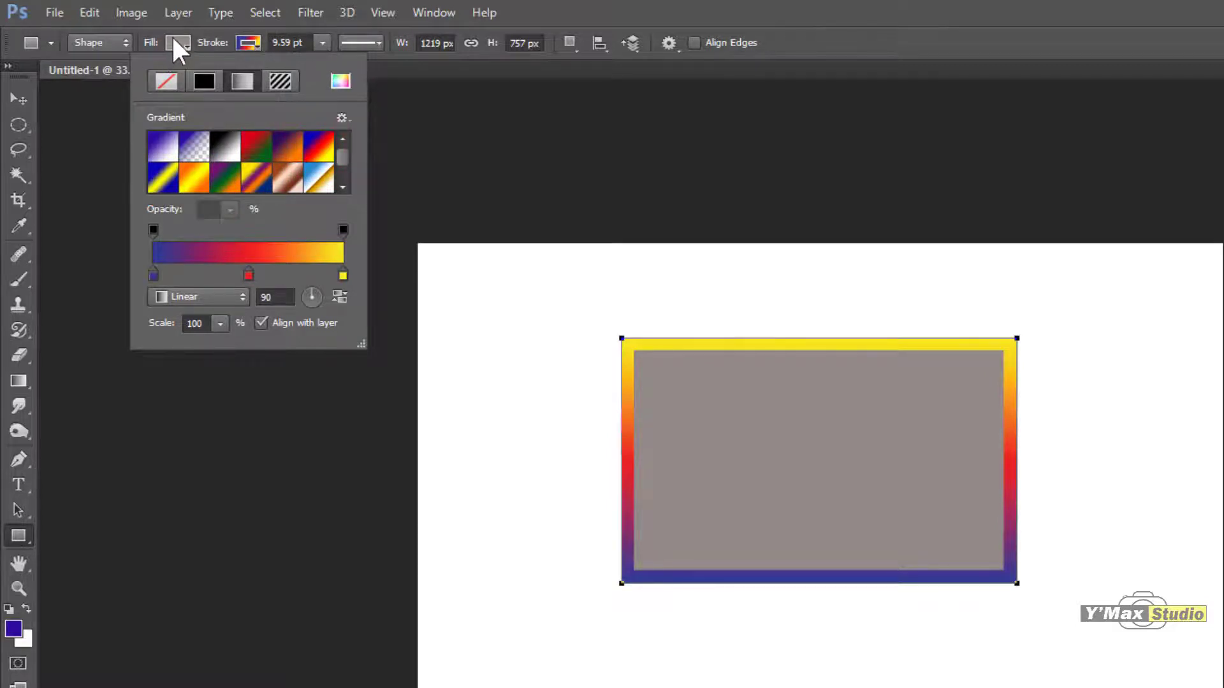
{"action": "left_click", "coordinate": [256, 41]}
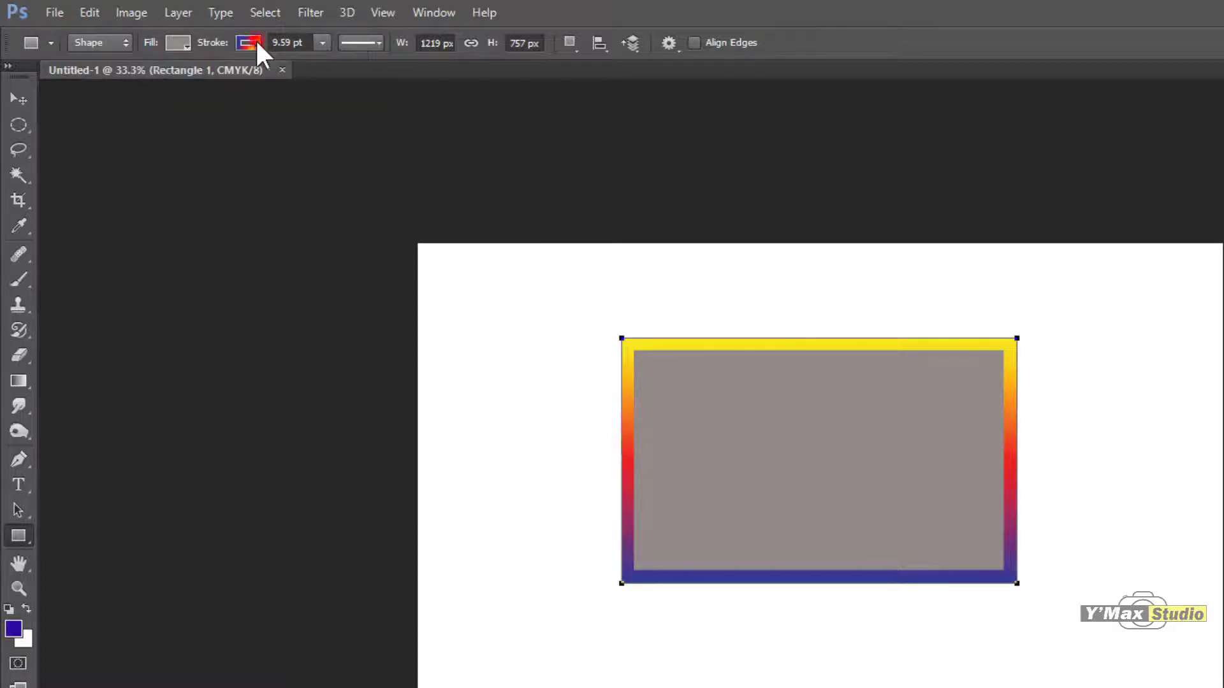
Step: Open the rectangle's stroke type options and examine the available line styles and additional stroke commands
{"action": "left_click", "coordinate": [379, 41]}
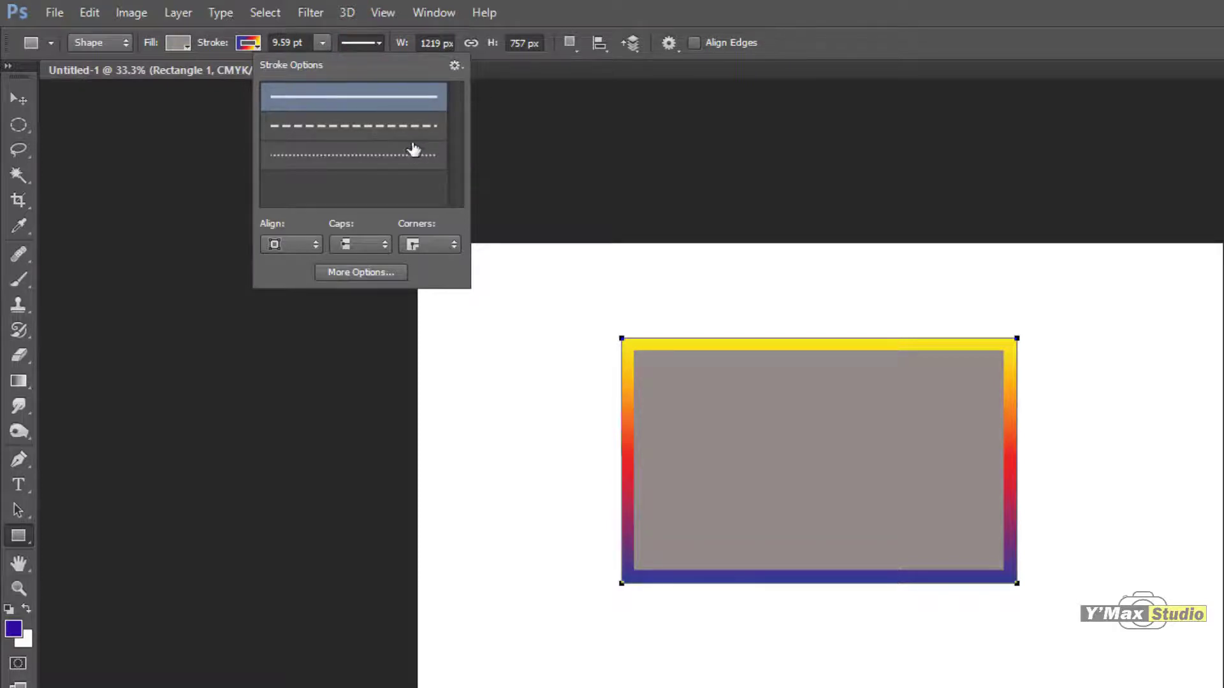
{"action": "left_click", "coordinate": [456, 64]}
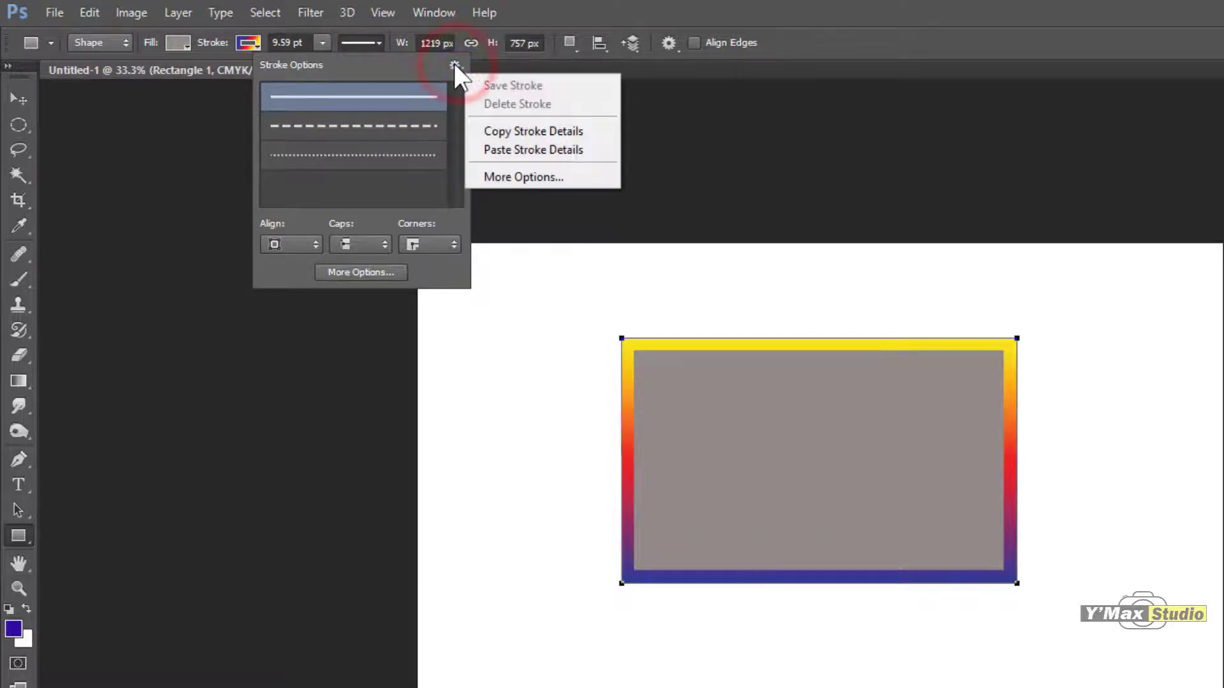
{"action": "left_click", "coordinate": [374, 125]}
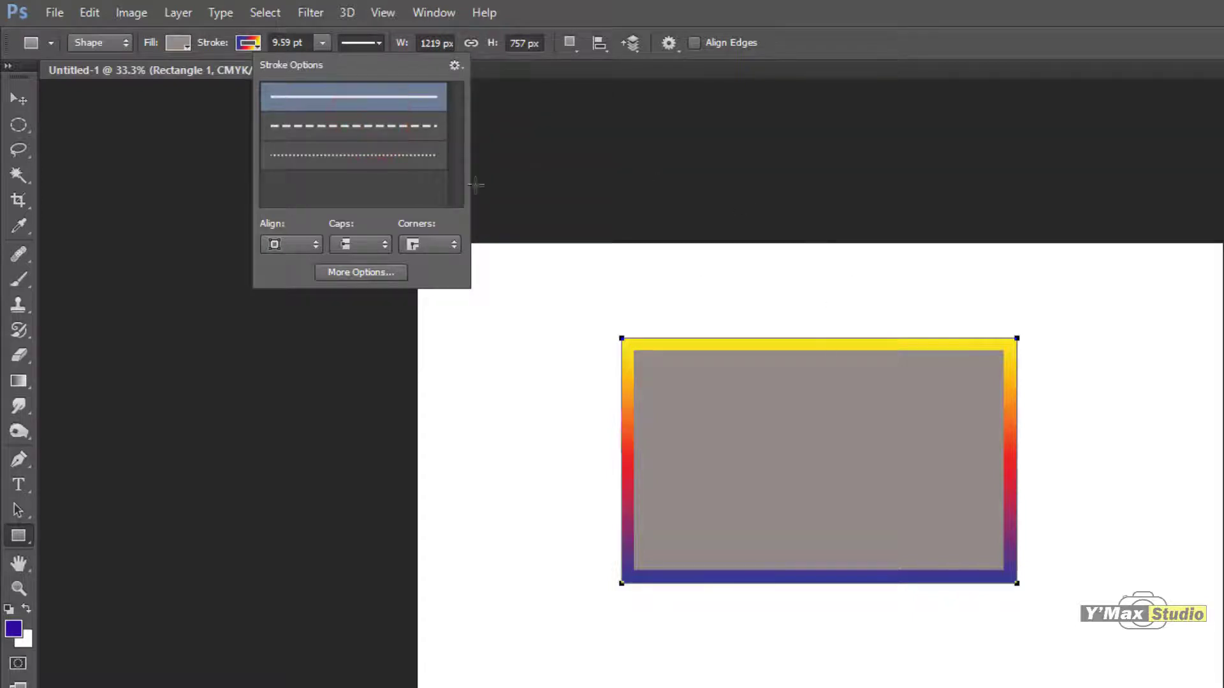
Step: Try the dashed line style on the rectangle's stroke, apply the dotted style, and move its alignment from center to outside
{"action": "left_click", "coordinate": [403, 125]}
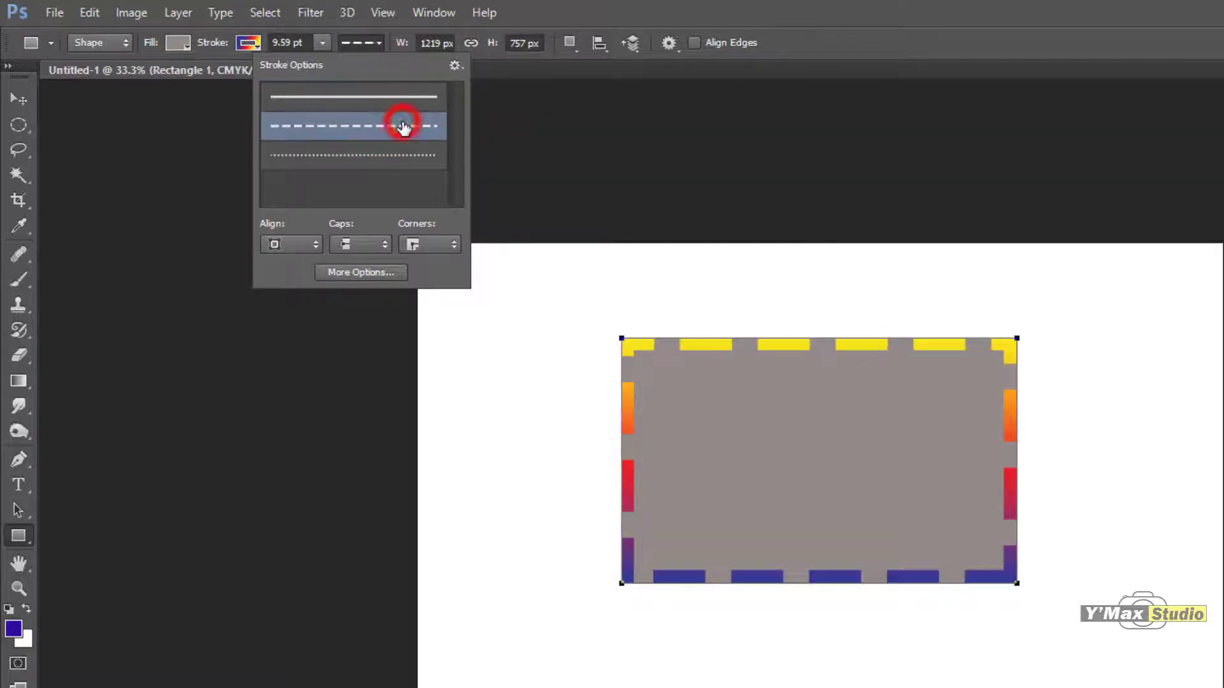
{"action": "left_click", "coordinate": [403, 164]}
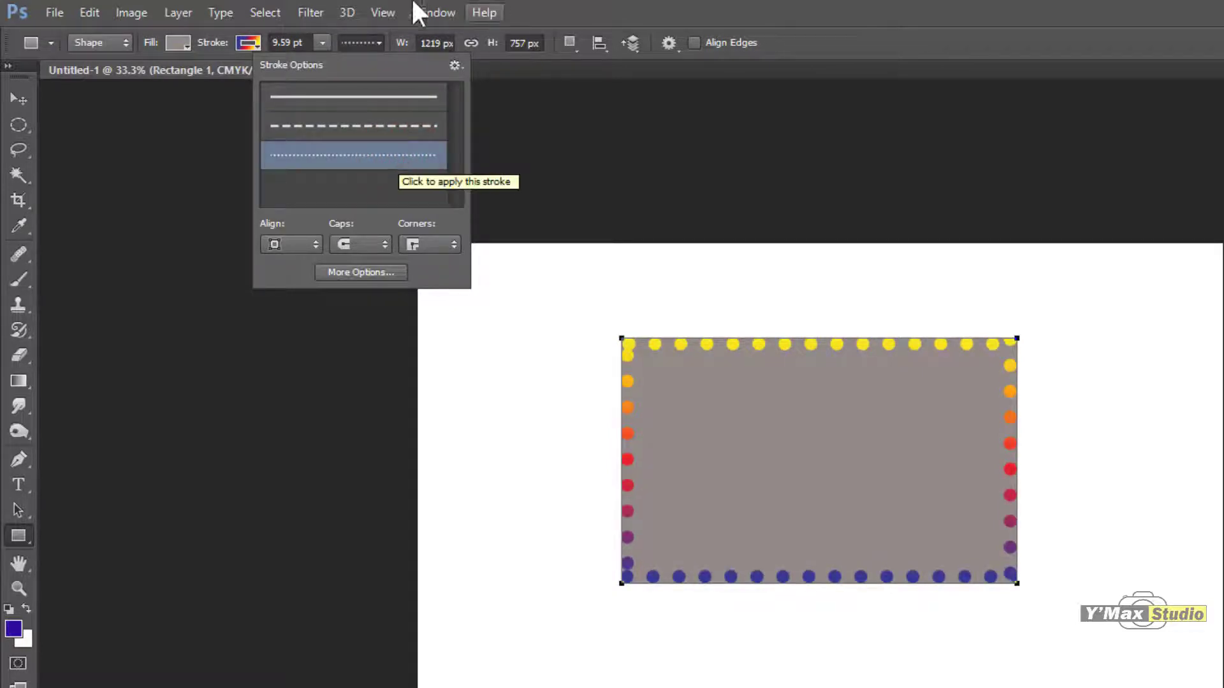
{"action": "left_click", "coordinate": [315, 245]}
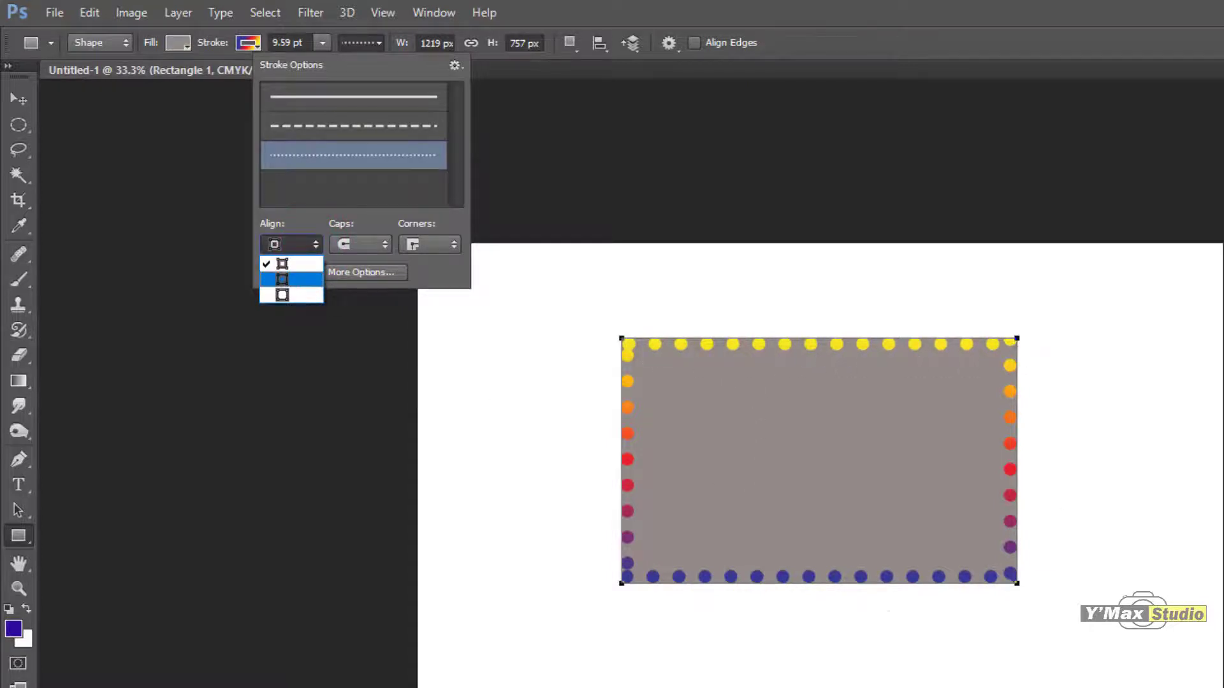
{"action": "left_click", "coordinate": [295, 279]}
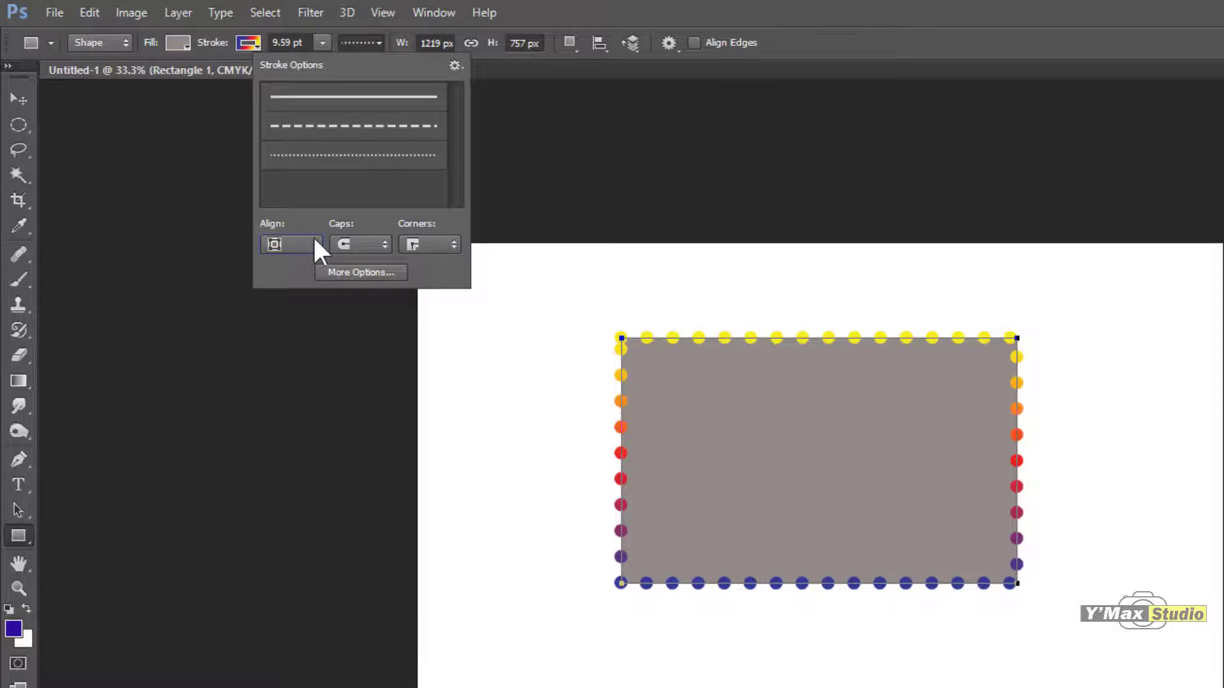
{"action": "left_click", "coordinate": [316, 244]}
{"action": "left_click", "coordinate": [296, 289]}
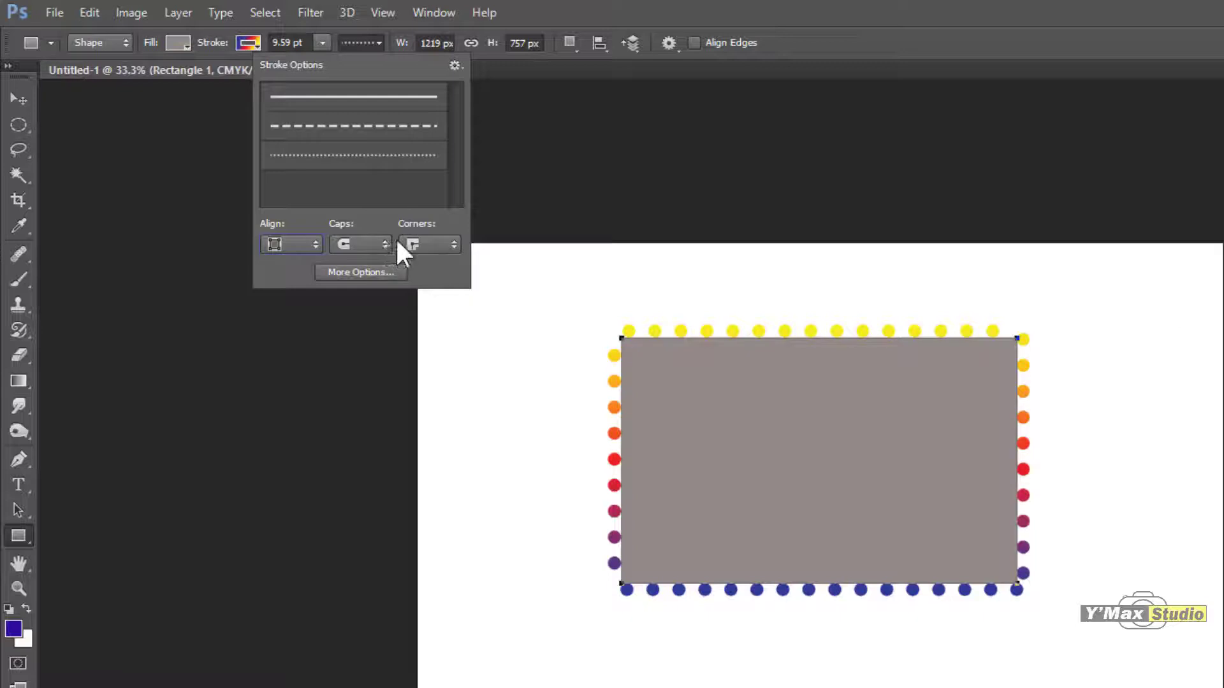
Step: Try the round, butt and square caps on the rectangle's dotted stroke, ending with butt caps
{"action": "left_click", "coordinate": [380, 247]}
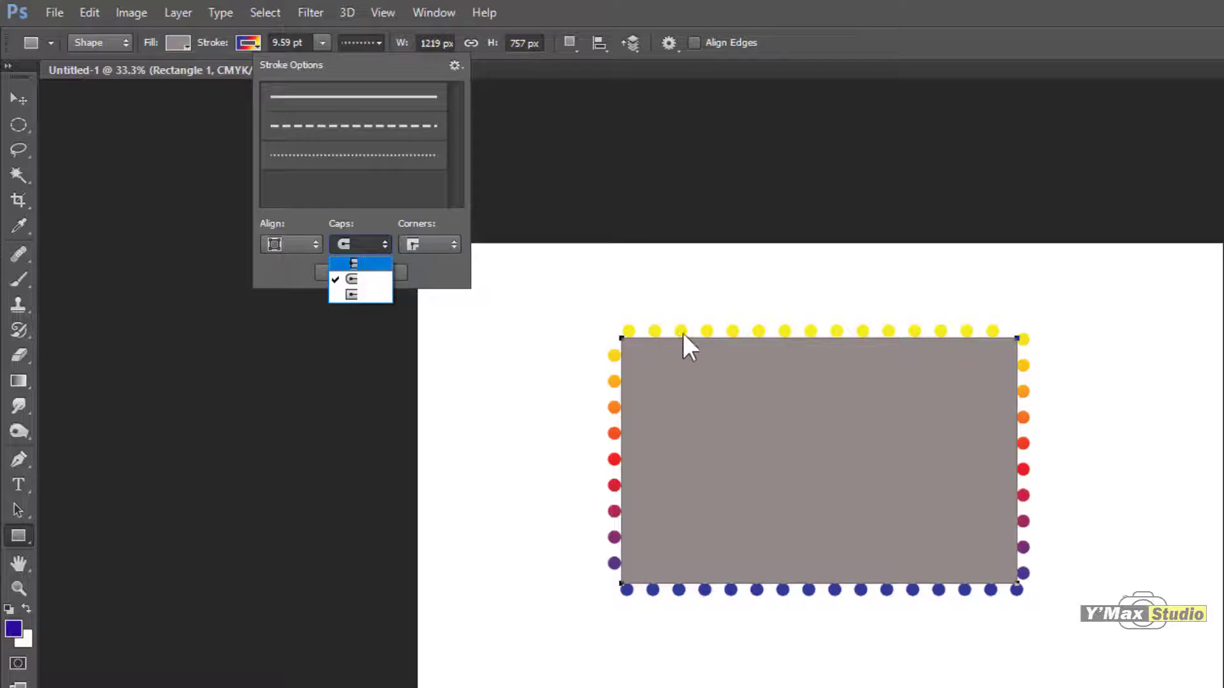
{"action": "left_click", "coordinate": [365, 277]}
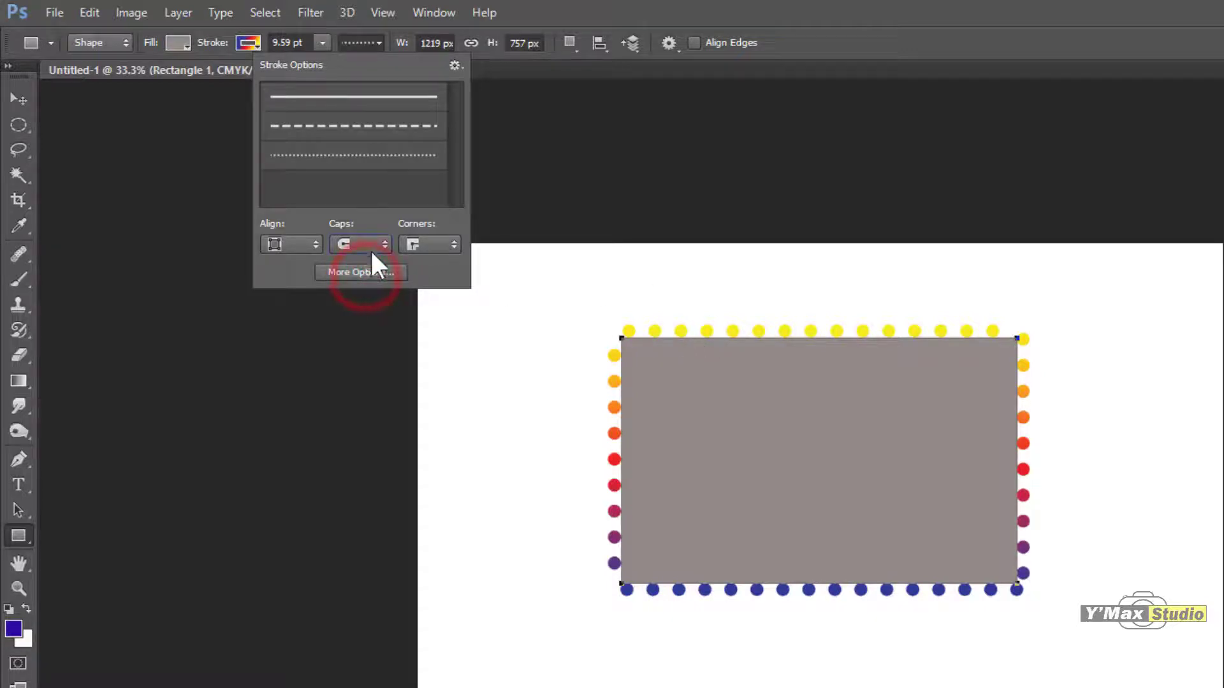
{"action": "left_click", "coordinate": [375, 243]}
{"action": "left_click", "coordinate": [366, 256]}
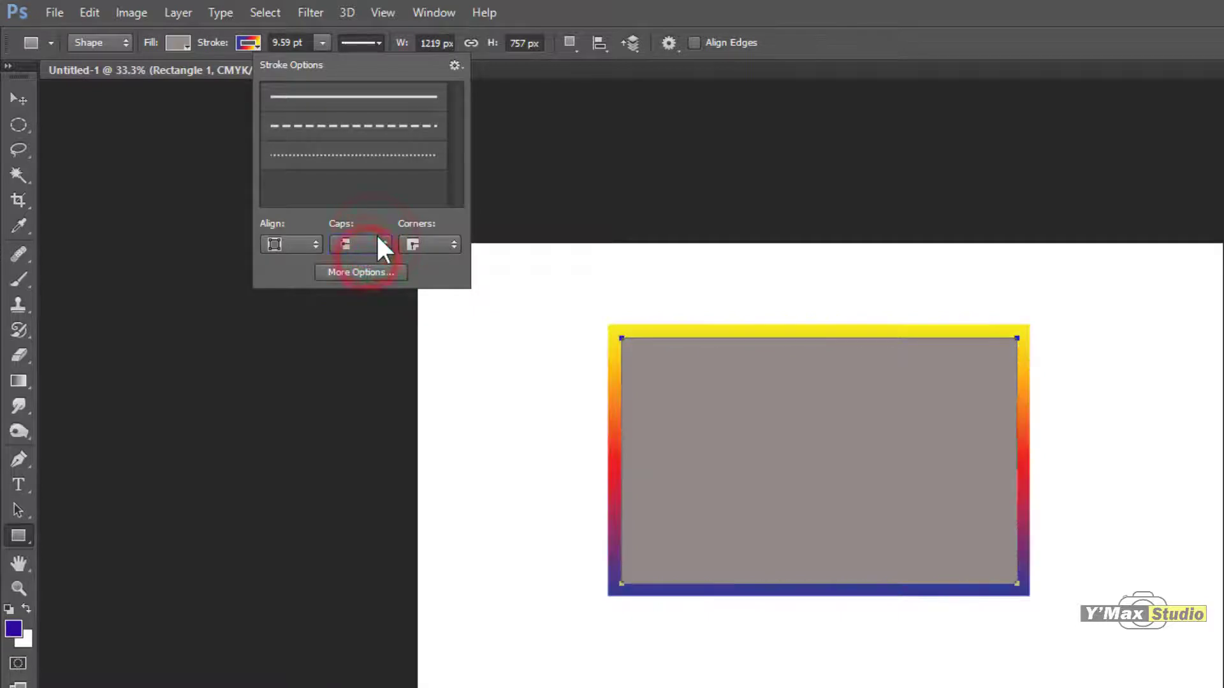
{"action": "left_click", "coordinate": [377, 237]}
{"action": "left_click", "coordinate": [372, 290]}
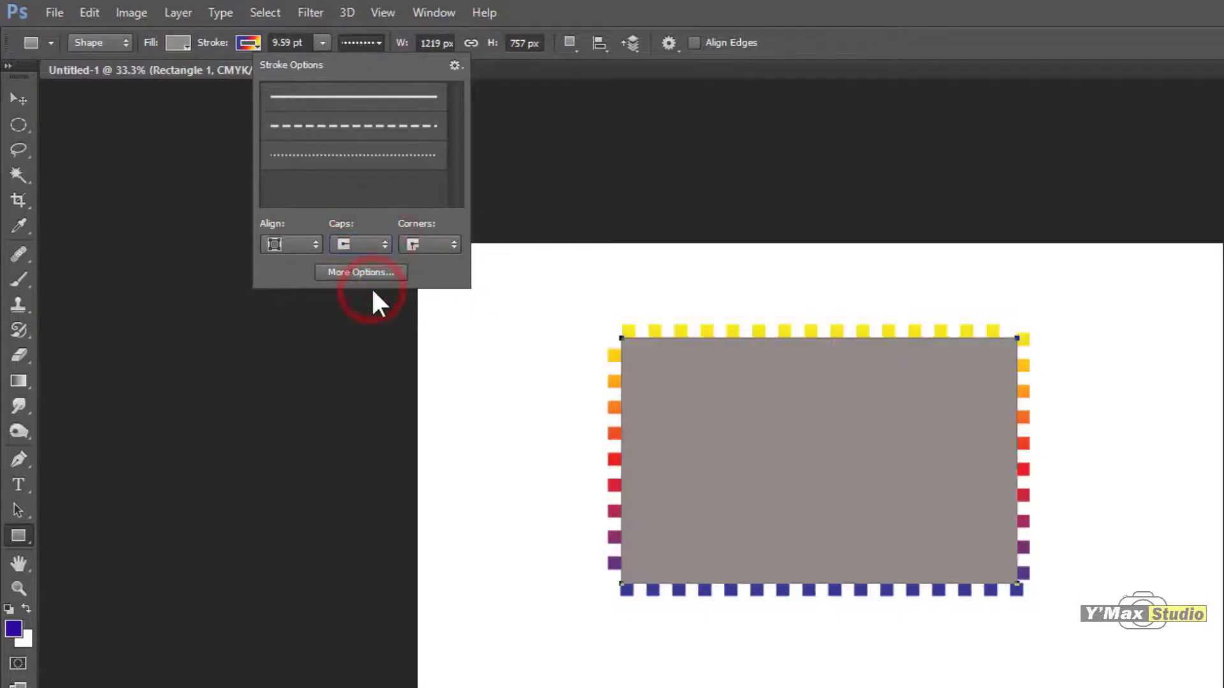
{"action": "left_click", "coordinate": [379, 243]}
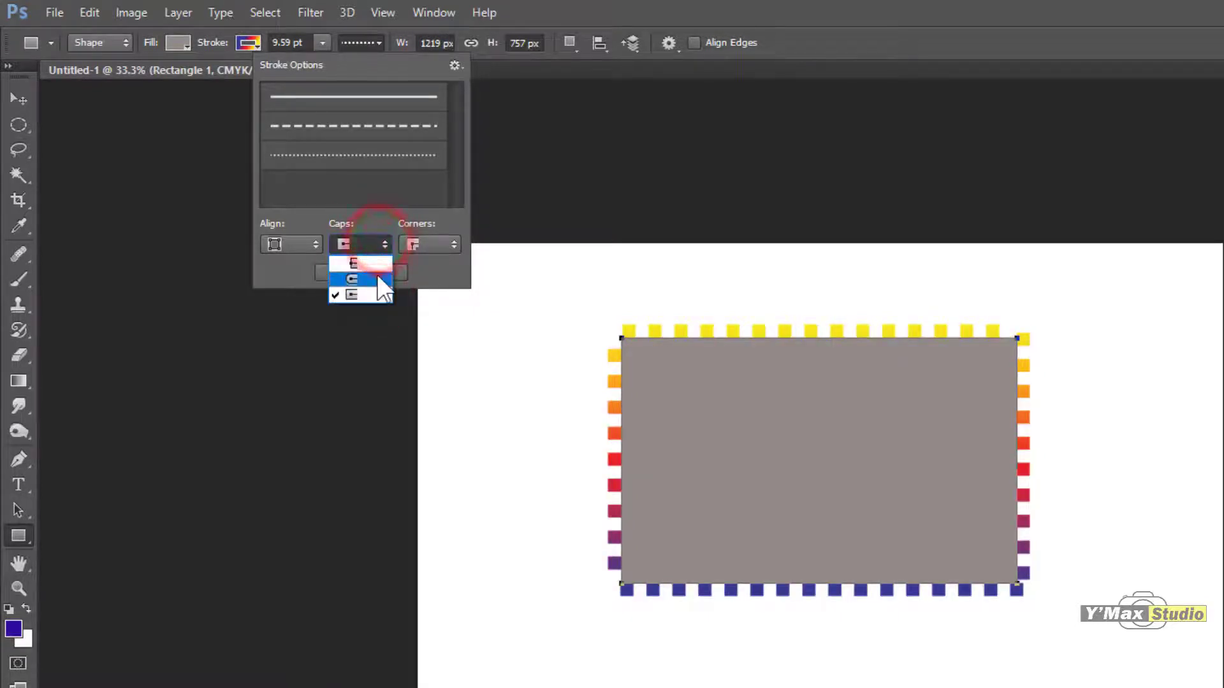
{"action": "left_click", "coordinate": [376, 273]}
{"action": "left_click", "coordinate": [373, 241]}
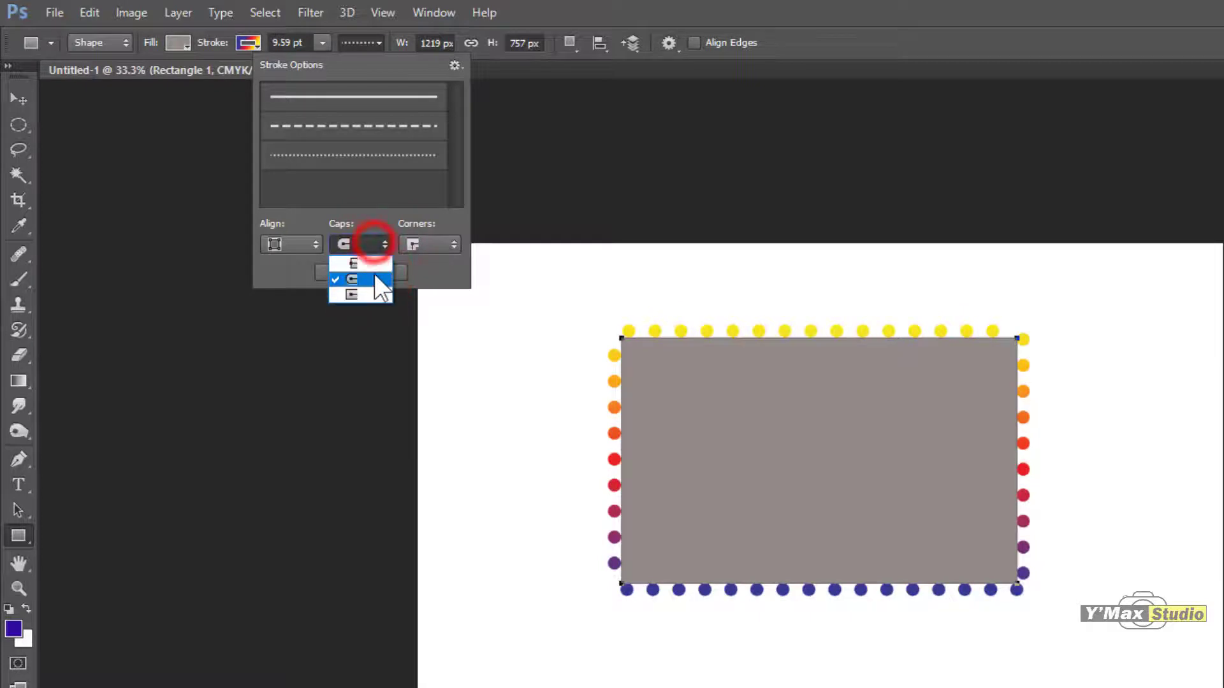
{"action": "left_click", "coordinate": [375, 259]}
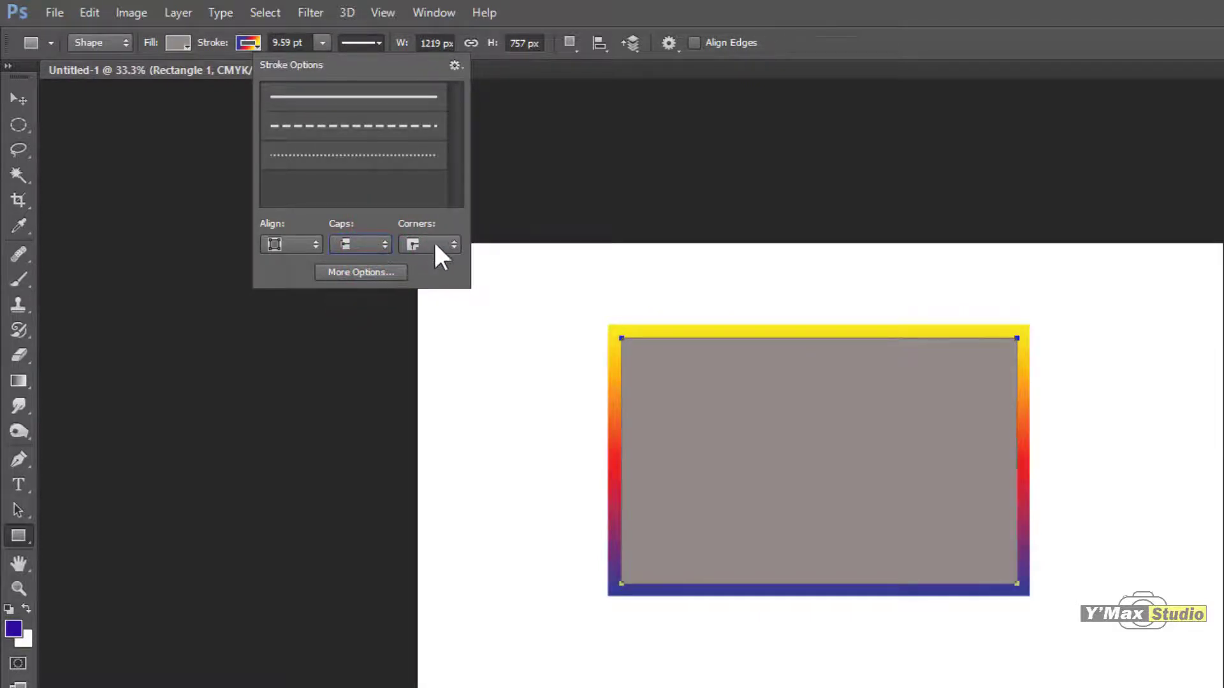
Step: Try round corners on the rectangle's stroke, ending with bevel corners
{"action": "left_click", "coordinate": [454, 243]}
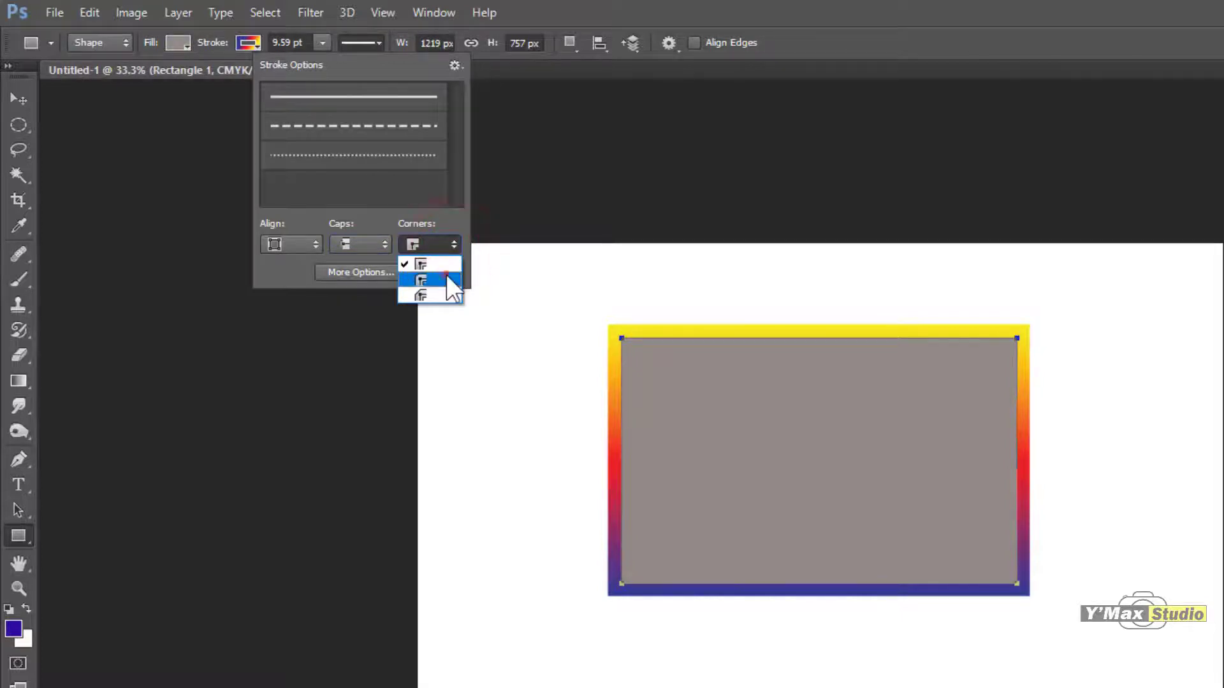
{"action": "left_click", "coordinate": [447, 275]}
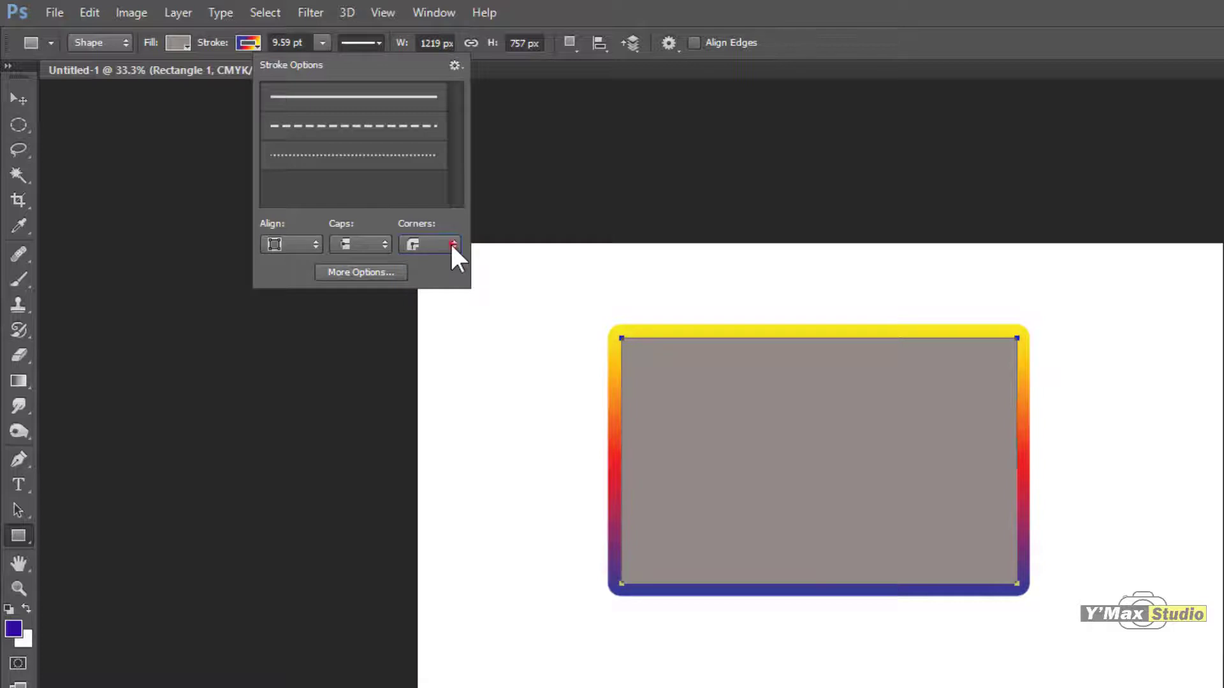
{"action": "left_click", "coordinate": [450, 242]}
{"action": "left_click", "coordinate": [439, 295]}
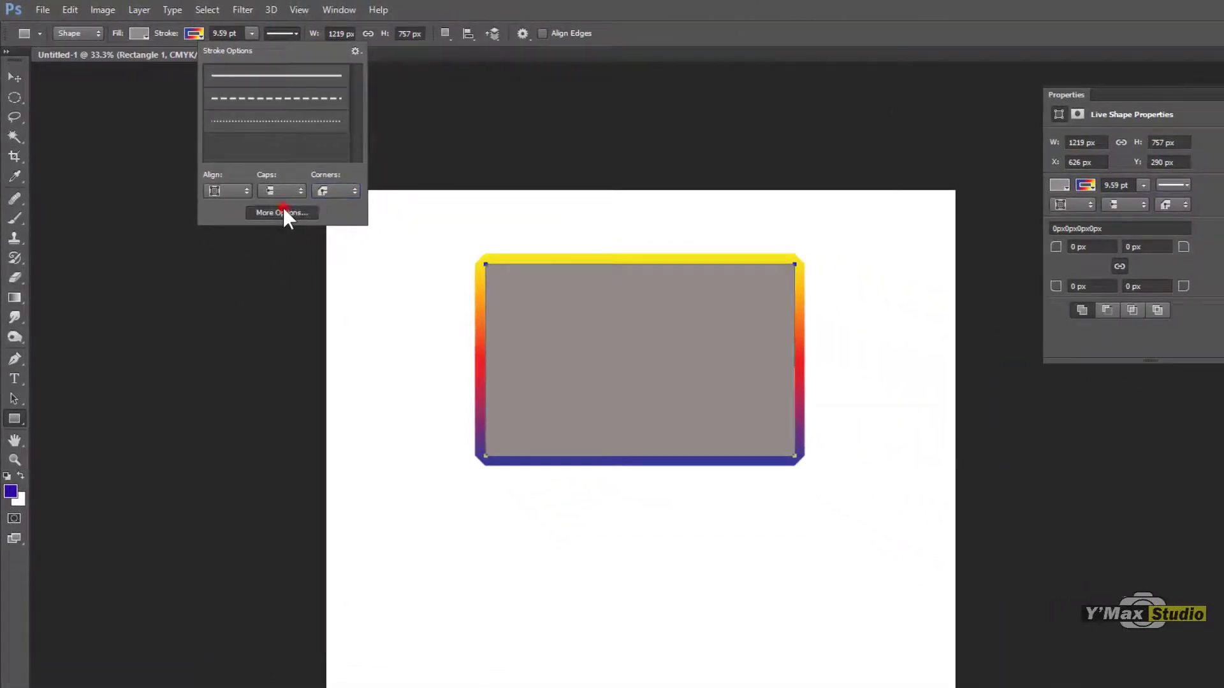
Step: Set the custom dashed line's first dash to 1 in the detailed stroke settings, keeping butt caps, and apply it to the rectangle
{"action": "left_click", "coordinate": [283, 211]}
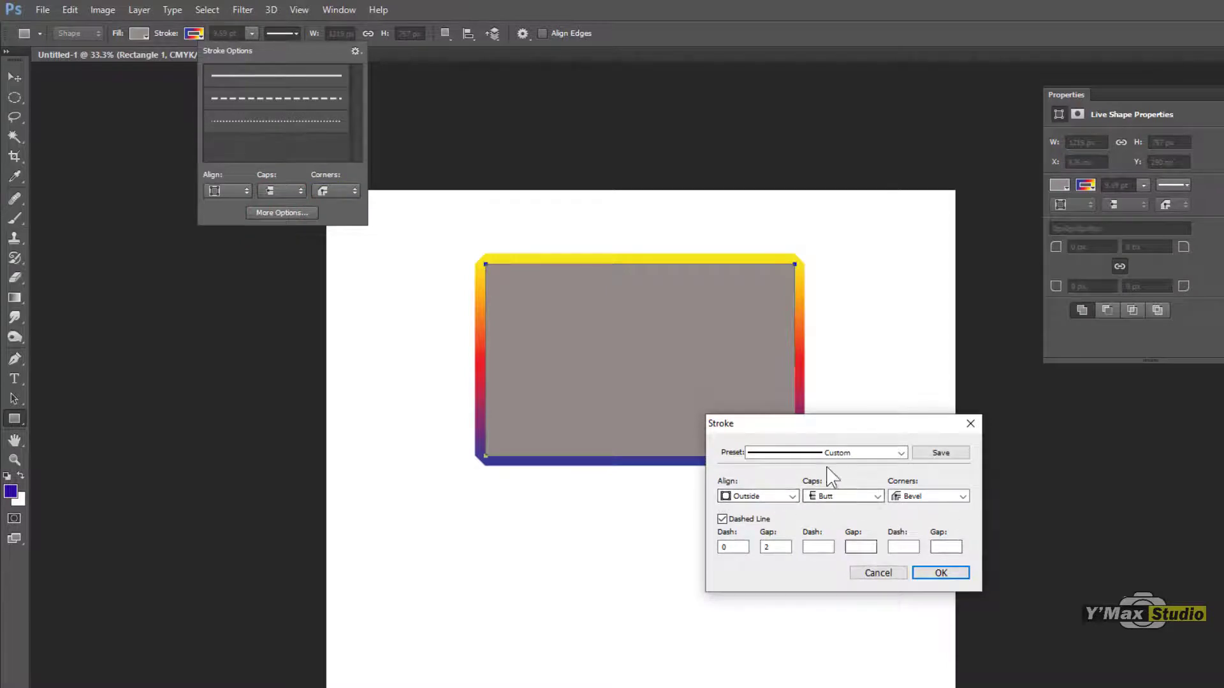
{"action": "left_click_drag", "start_coordinate": [819, 426], "coordinate": [816, 462]}
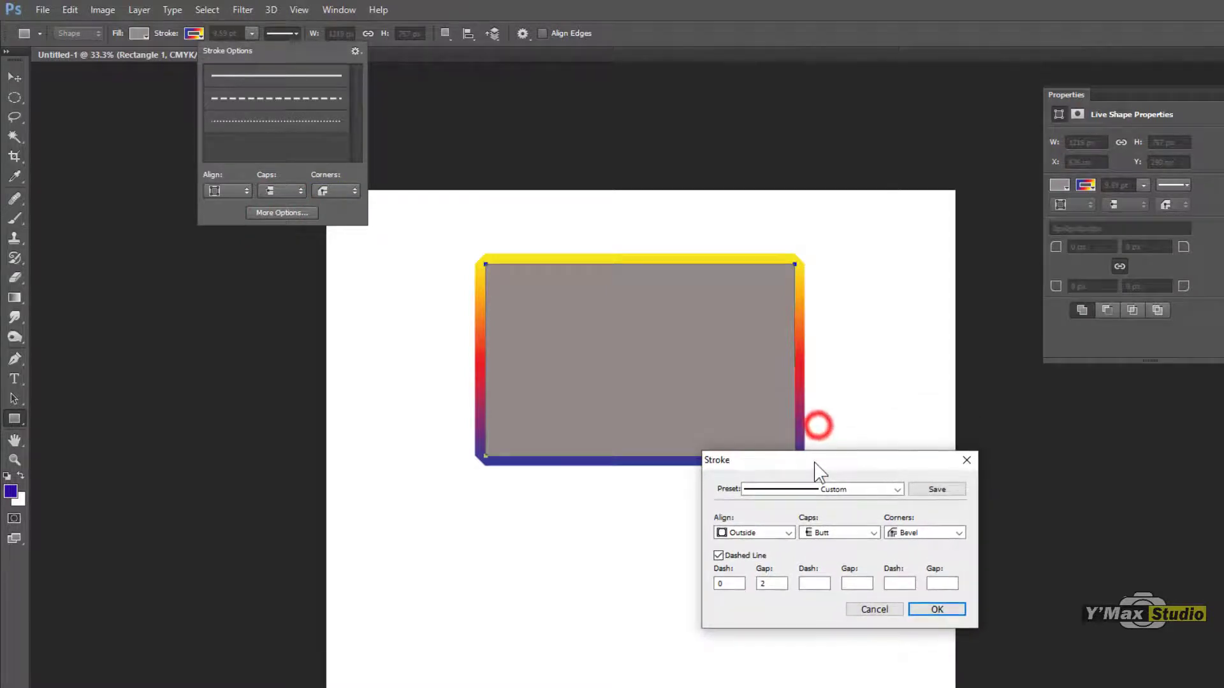
{"action": "left_click", "coordinate": [727, 583]}
{"action": "type", "text": "1"}
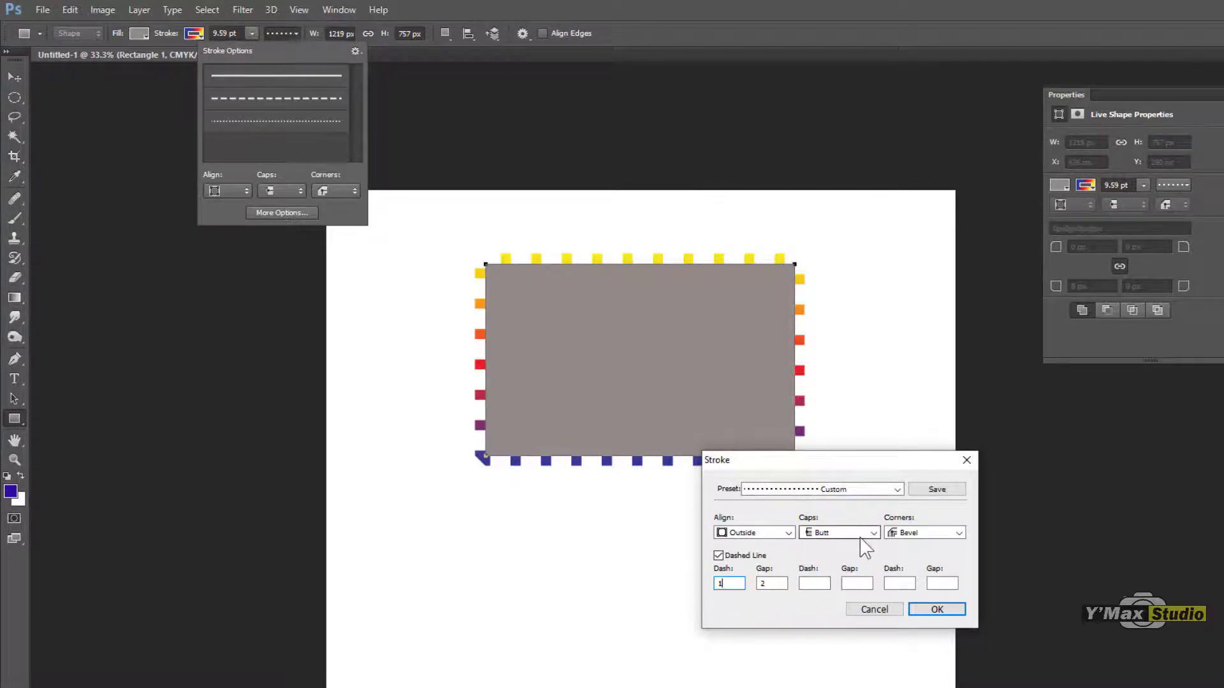
{"action": "left_click", "coordinate": [914, 534]}
{"action": "left_click", "coordinate": [834, 533]}
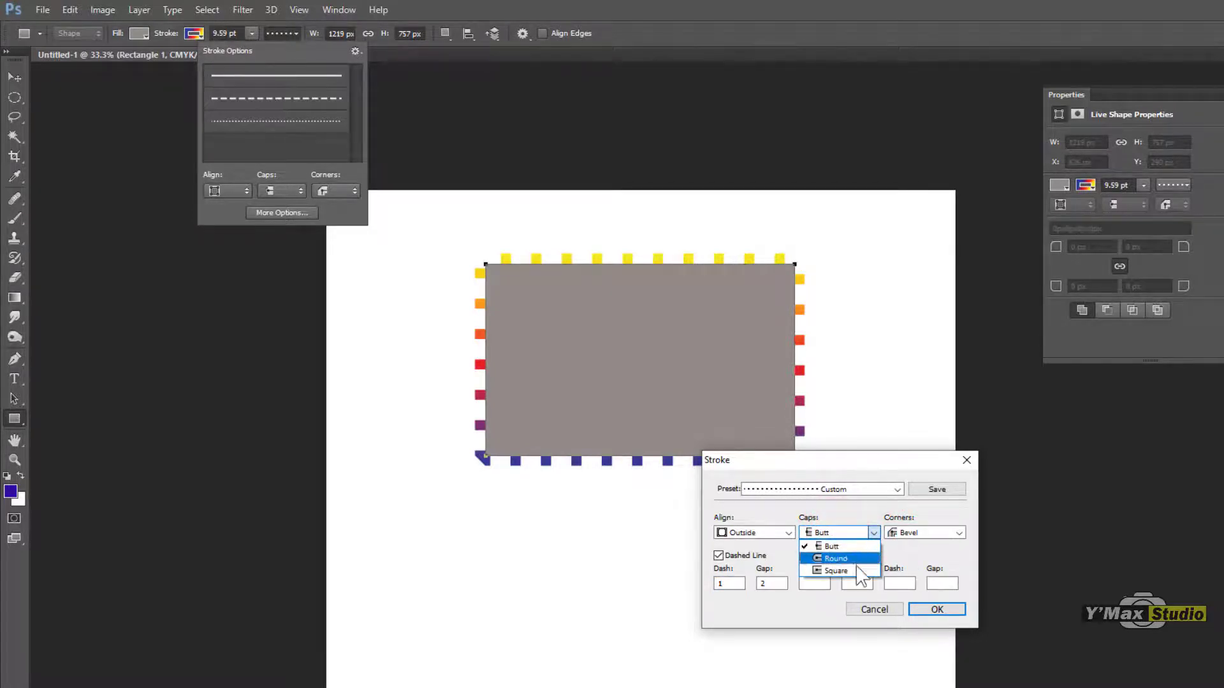
{"action": "left_click", "coordinate": [935, 606]}
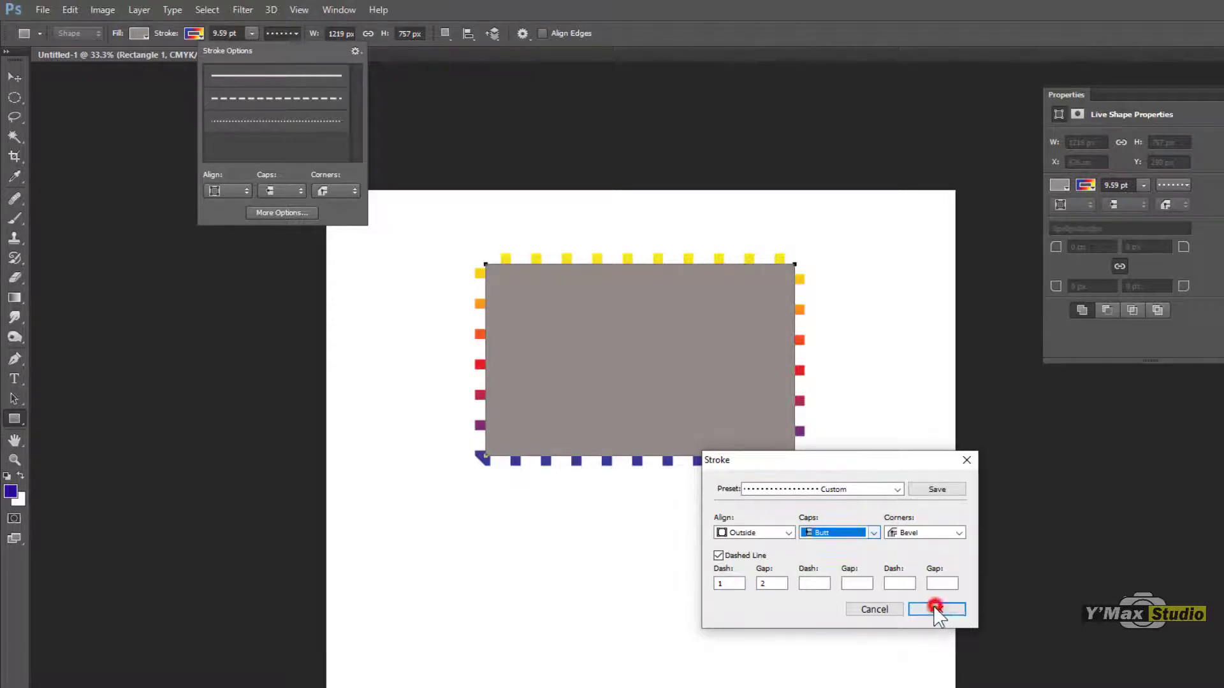
{"action": "left_click", "coordinate": [934, 608]}
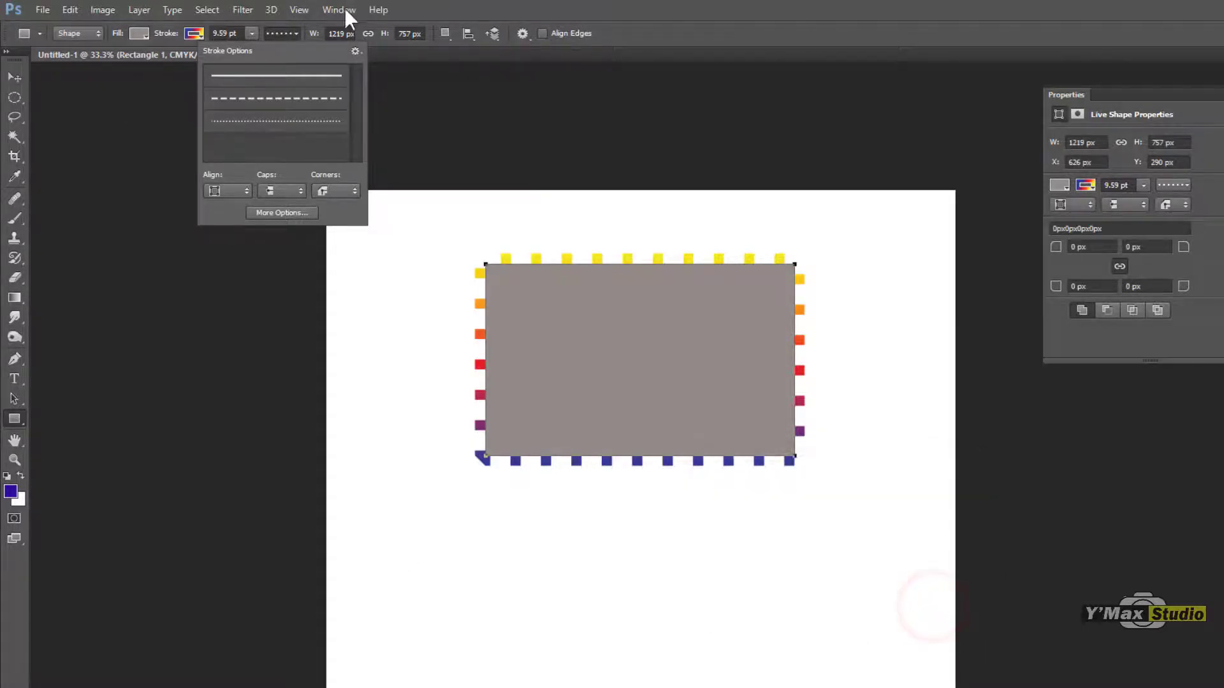
{"action": "left_click", "coordinate": [297, 34]}
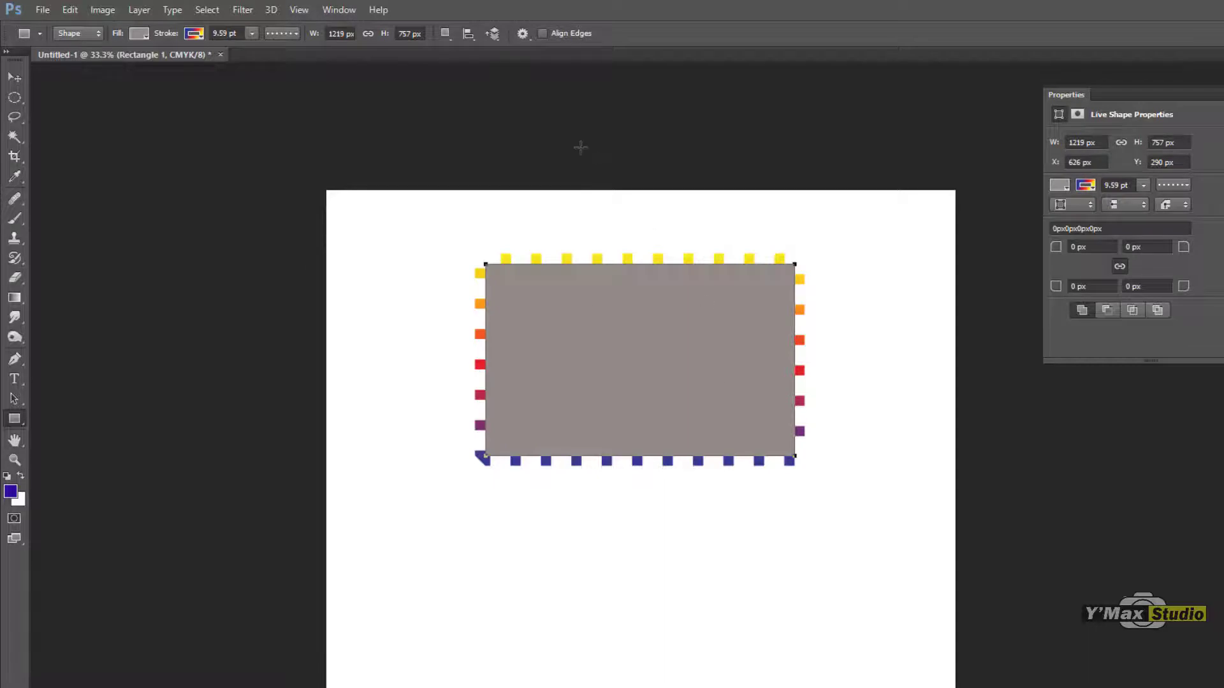
Step: Resize the rectangle to 1920 px wide and 1080 px high, and move it so it lies fully within the page
{"action": "left_click", "coordinate": [344, 33]}
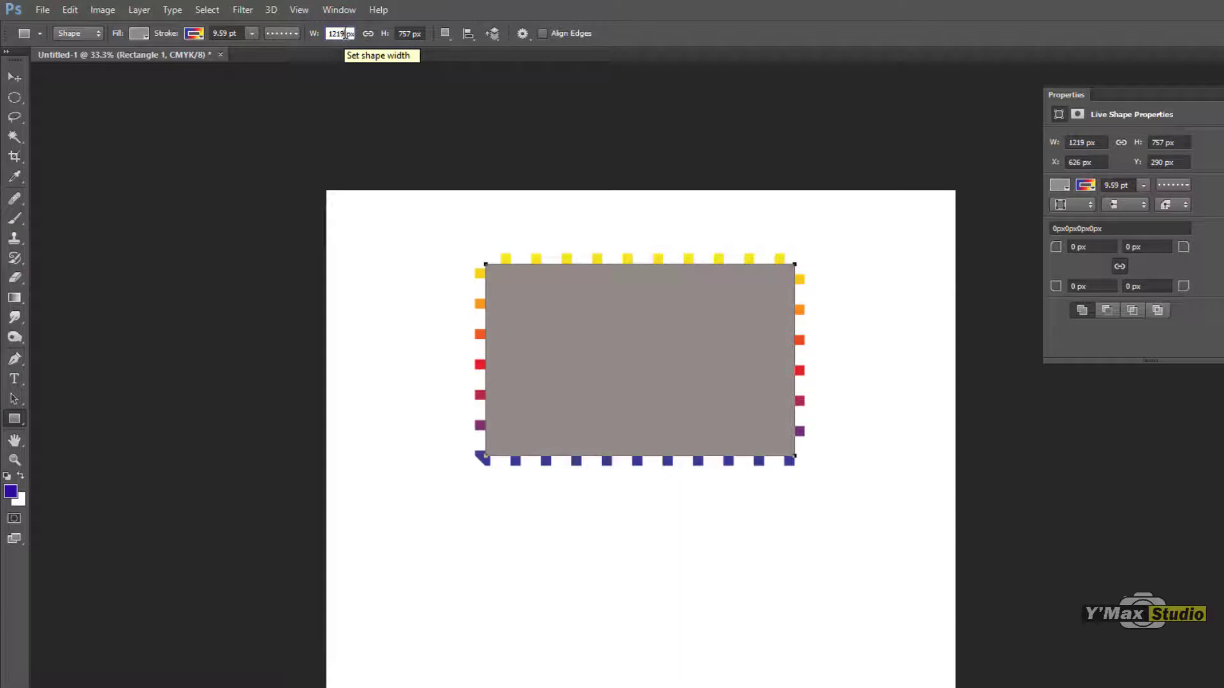
{"action": "double_click", "coordinate": [345, 34]}
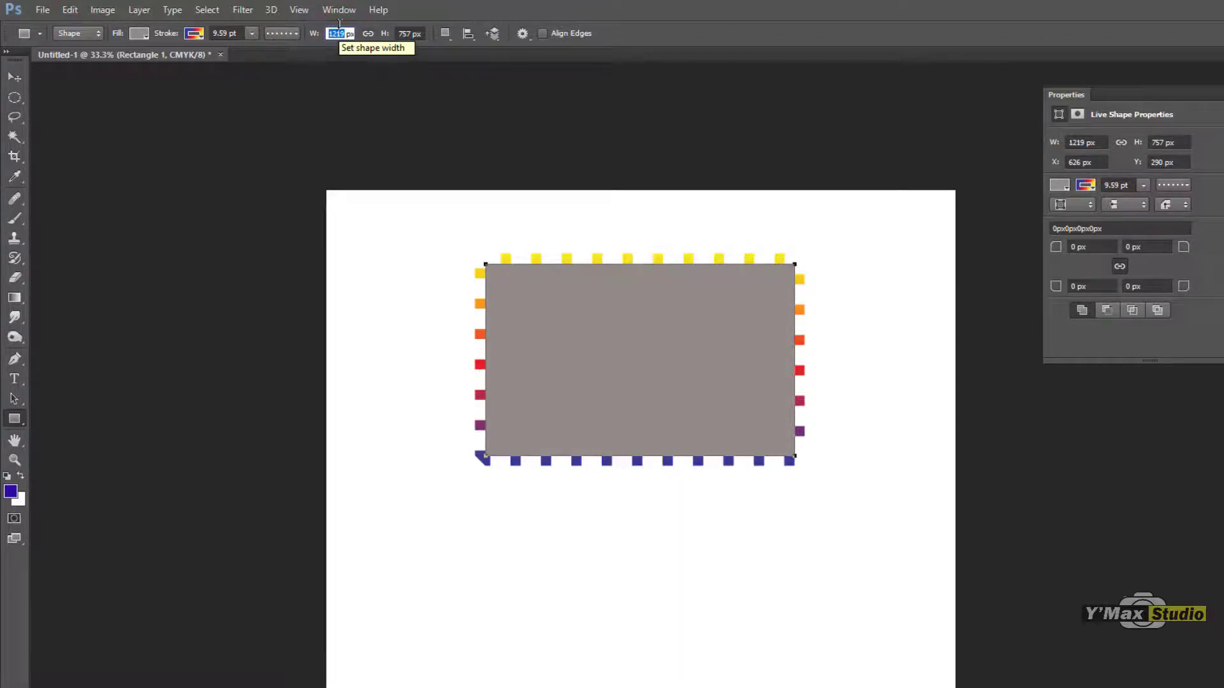
{"action": "type", "text": "1"}
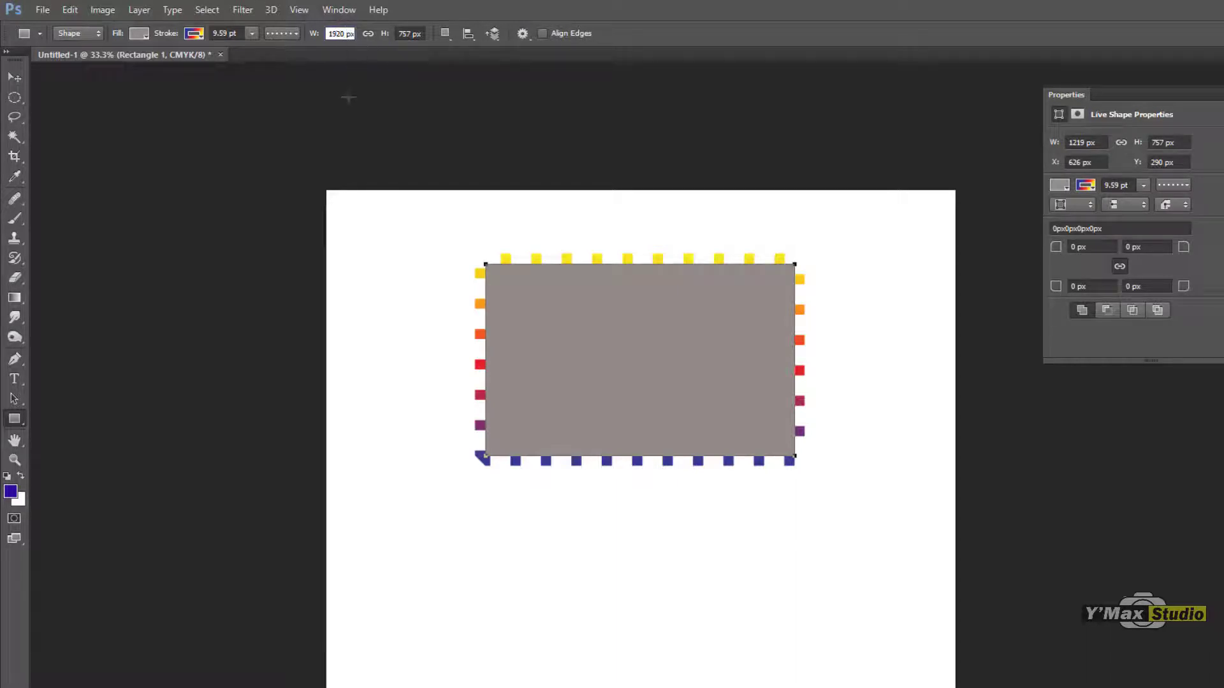
{"action": "left_click", "coordinate": [409, 33]}
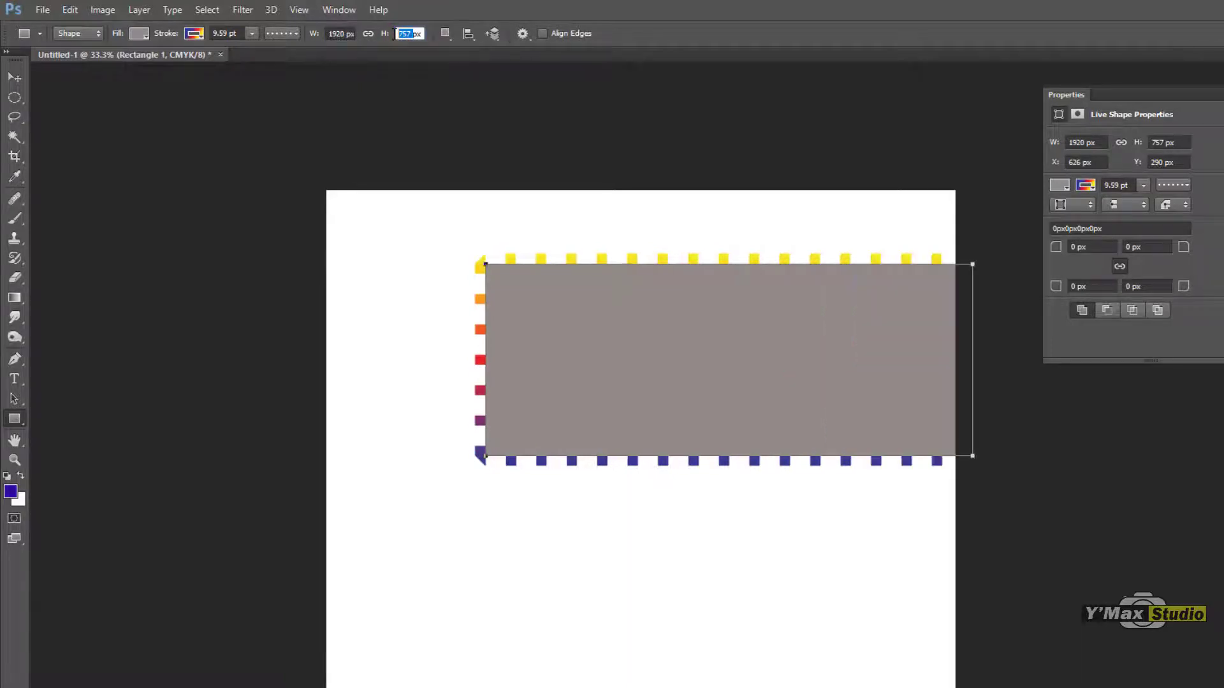
{"action": "type", "text": "1080"}
{"action": "key", "text": "Return"}
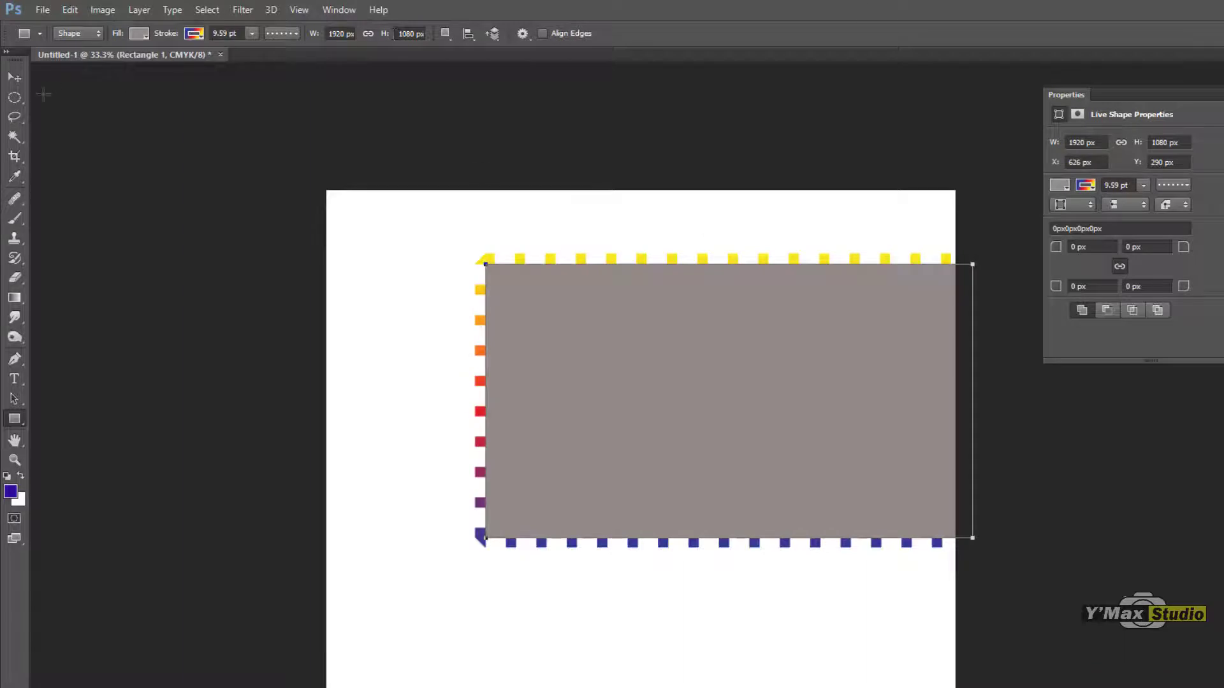
{"action": "left_click", "coordinate": [14, 77]}
{"action": "left_click_drag", "start_coordinate": [744, 426], "coordinate": [664, 409]}
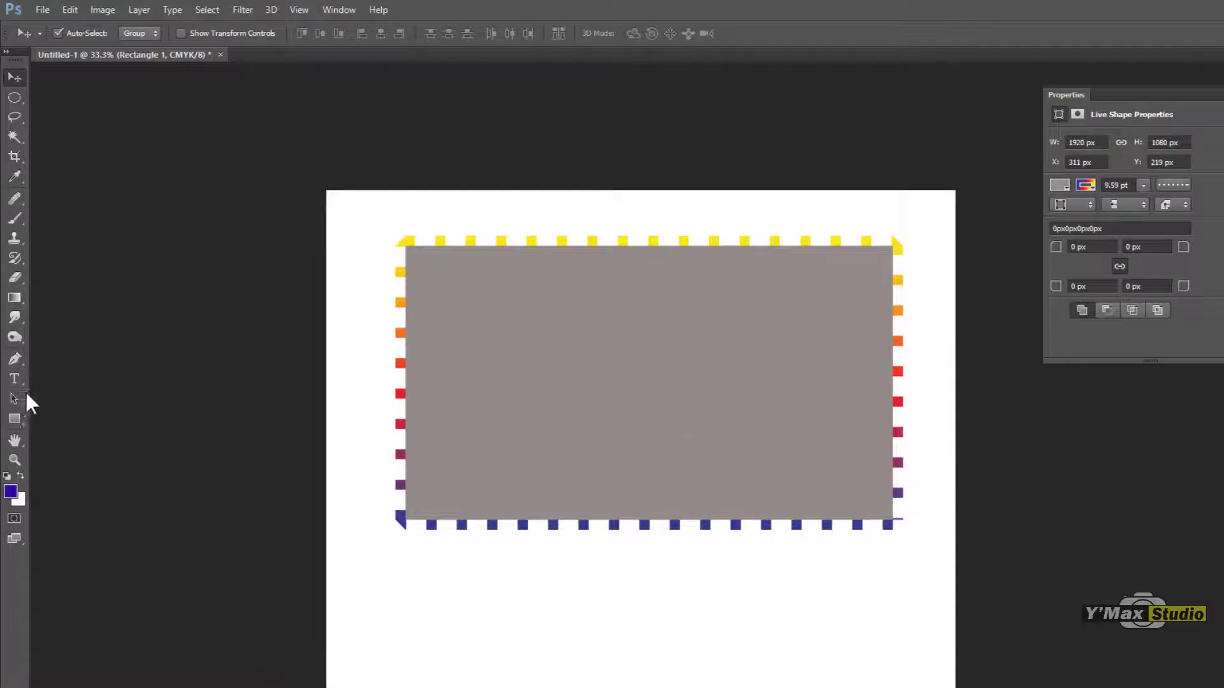
Step: Constrain the Rectangle tool to Square and draw a square of about 477 px overlapping the large rectangle's lower edge
{"action": "left_click", "coordinate": [14, 419]}
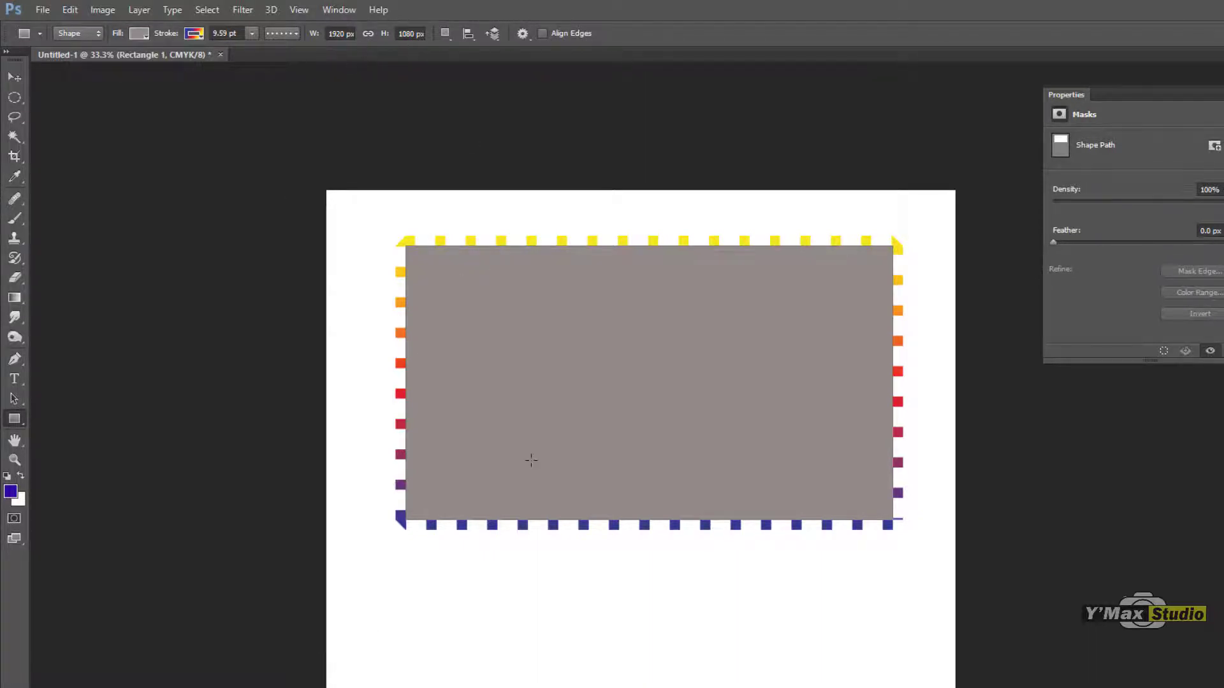
{"action": "left_click", "coordinate": [445, 34]}
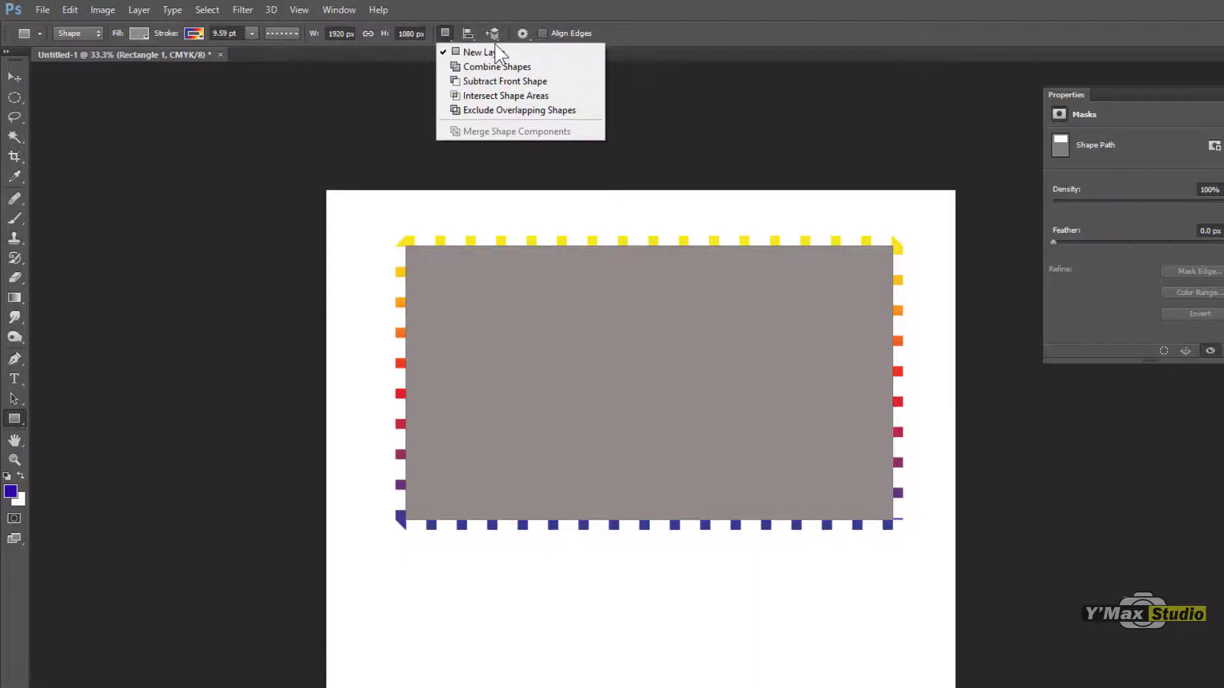
{"action": "left_click", "coordinate": [529, 38]}
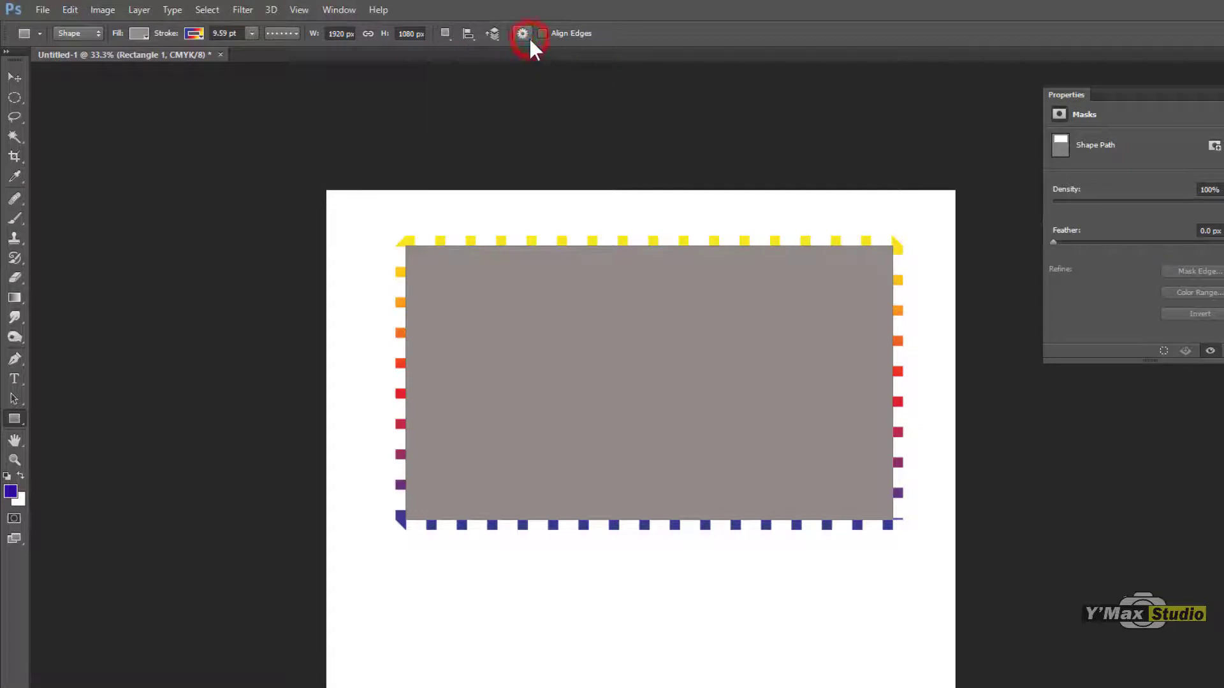
{"action": "left_click", "coordinate": [524, 34]}
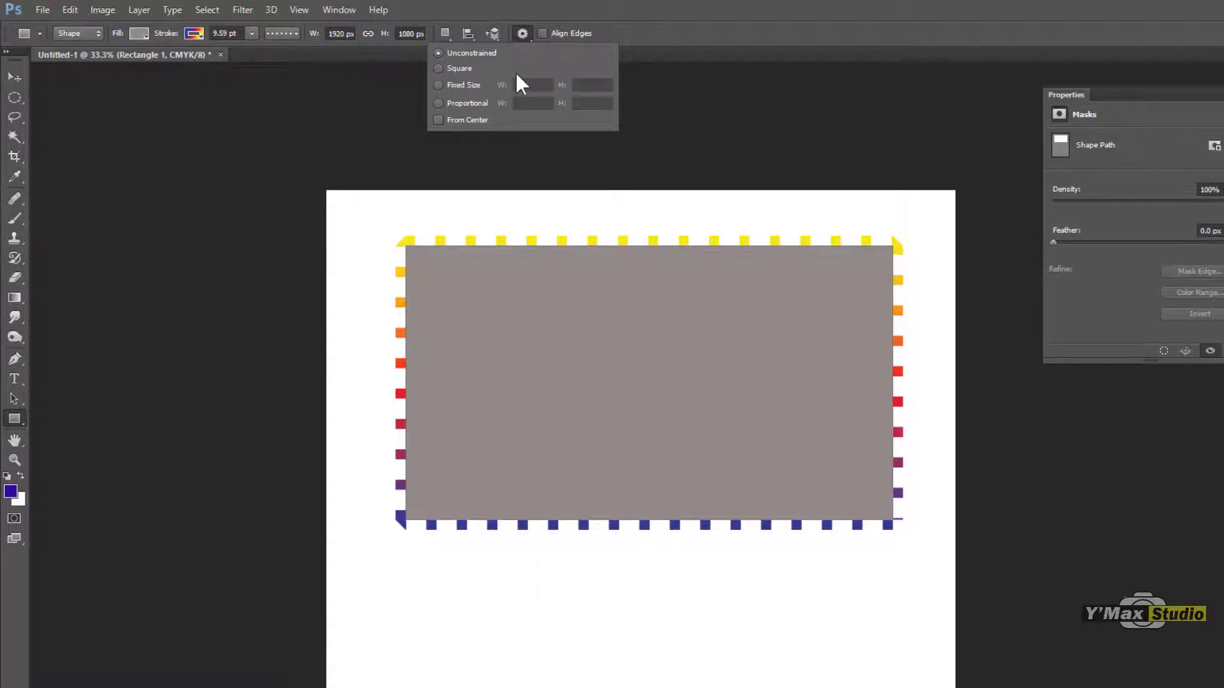
{"action": "left_click", "coordinate": [439, 68]}
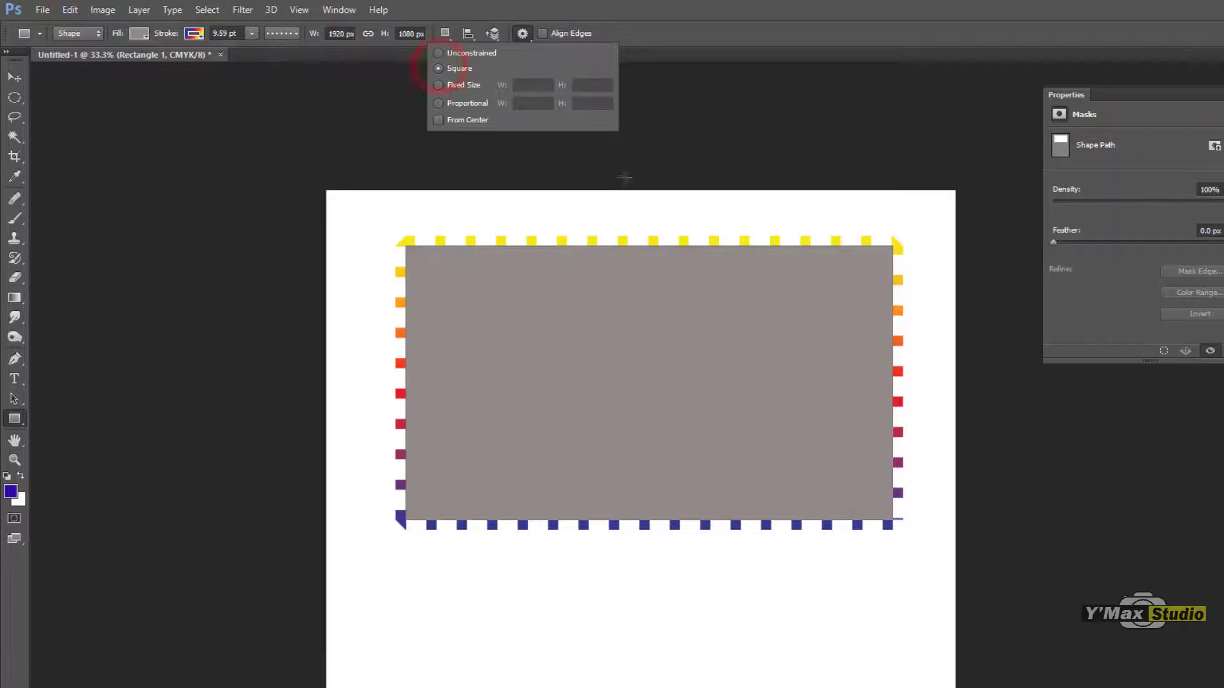
{"action": "mouse_move", "coordinate": [489, 578]}
{"action": "left_mouse_down"}
{"action": "mouse_move", "coordinate": [538, 656]}
{"action": "mouse_move", "coordinate": [738, 687]}
{"action": "mouse_move", "coordinate": [548, 440]}
{"action": "mouse_move", "coordinate": [848, 513]}
{"action": "mouse_move", "coordinate": [733, 687]}
{"action": "mouse_move", "coordinate": [459, 643]}
{"action": "mouse_move", "coordinate": [589, 572]}
{"action": "mouse_move", "coordinate": [695, 281]}
{"action": "mouse_move", "coordinate": [925, 499]}
{"action": "mouse_move", "coordinate": [657, 383]}
{"action": "left_mouse_up"}
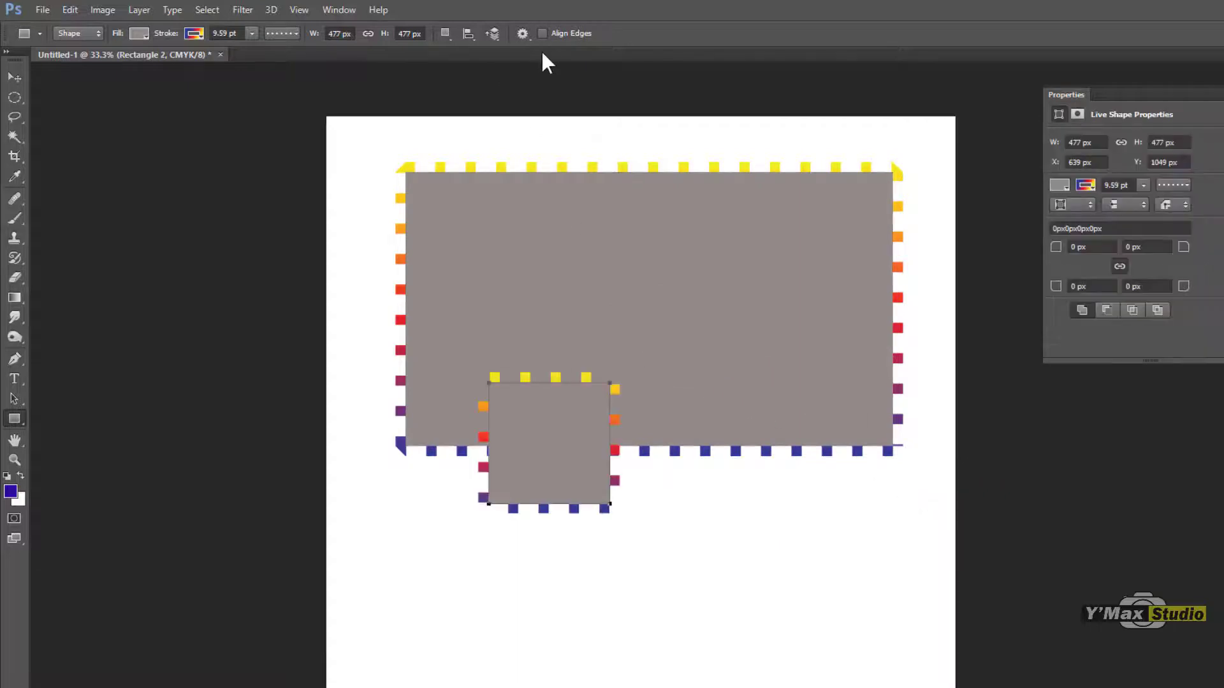
Step: Constrain the Rectangle tool to a 5:5 proportion and add squares of 477 px and about 169 px below the large rectangle
{"action": "left_click", "coordinate": [523, 34]}
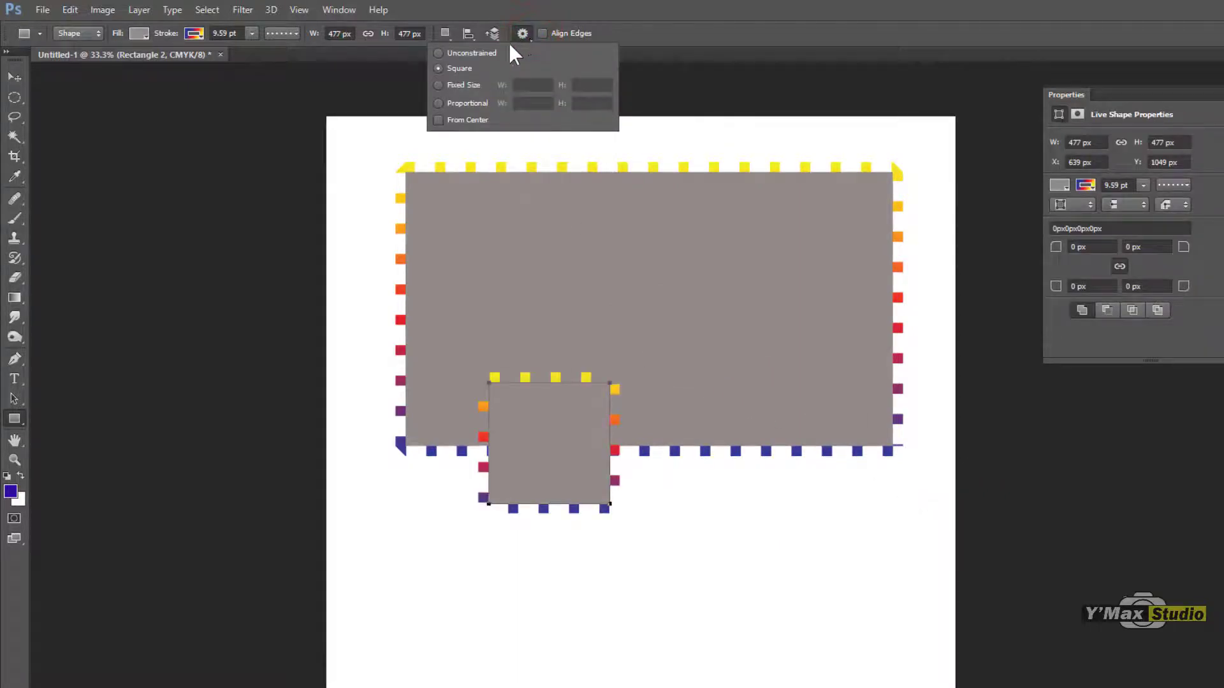
{"action": "left_click", "coordinate": [442, 85]}
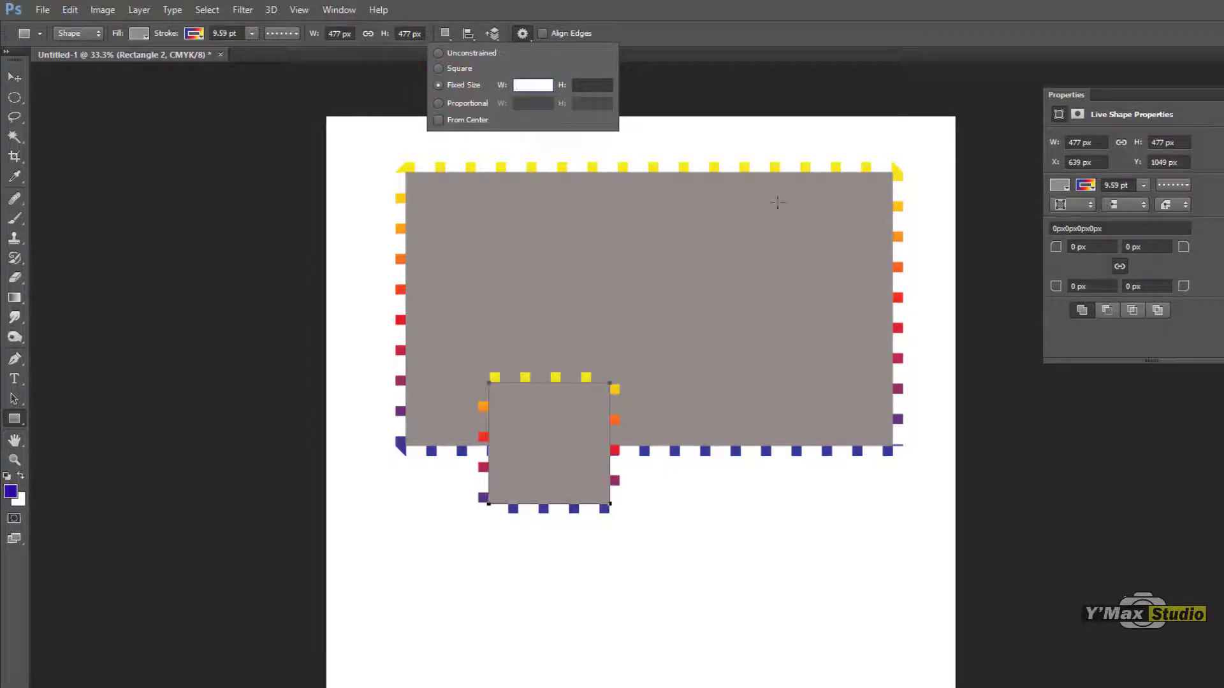
{"action": "left_click", "coordinate": [438, 103]}
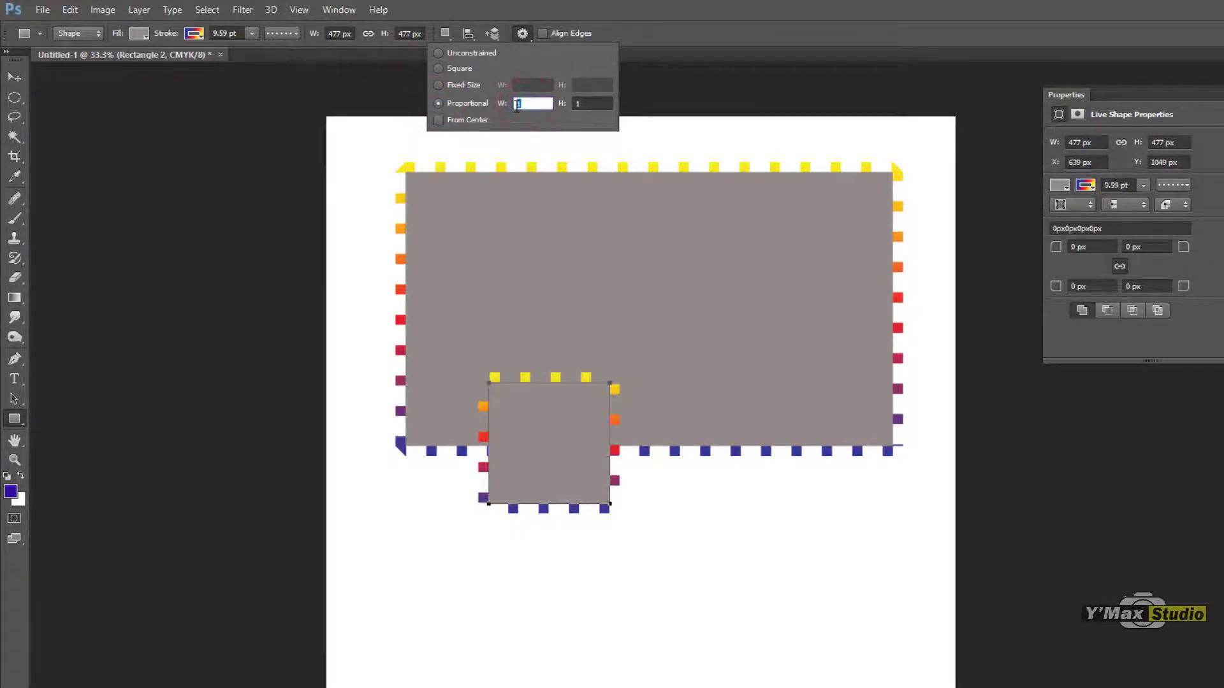
{"action": "left_click", "coordinate": [584, 102]}
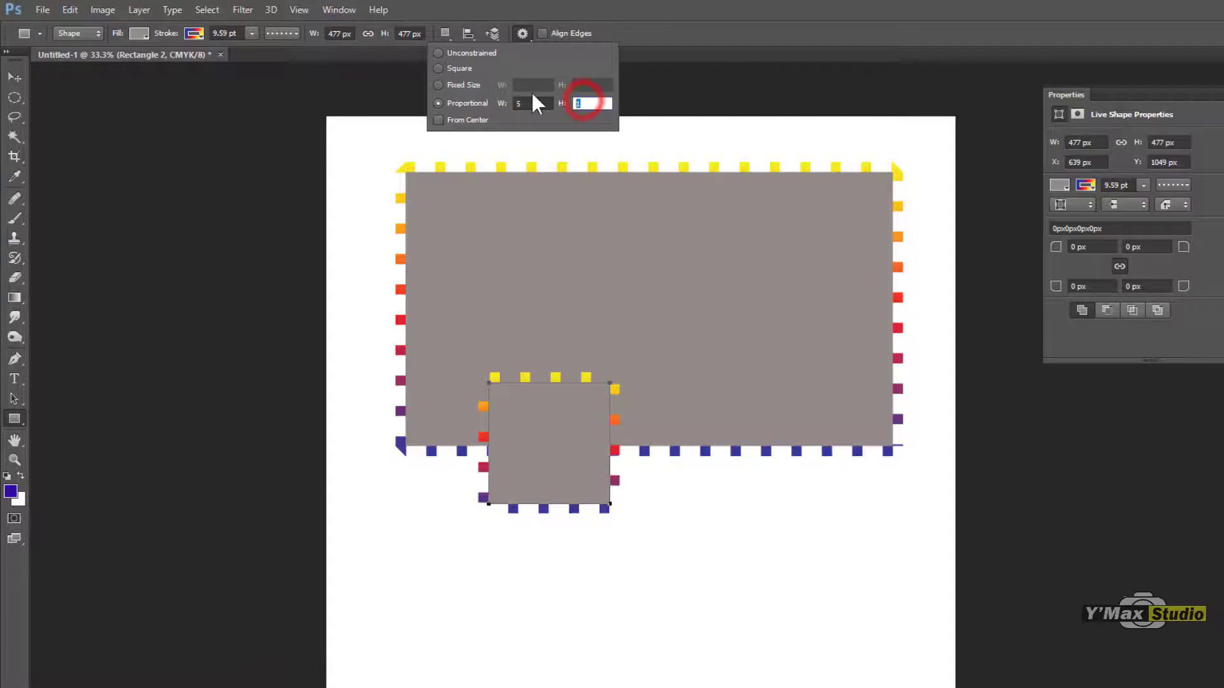
{"action": "type", "text": "5"}
{"action": "left_click", "coordinate": [713, 495]}
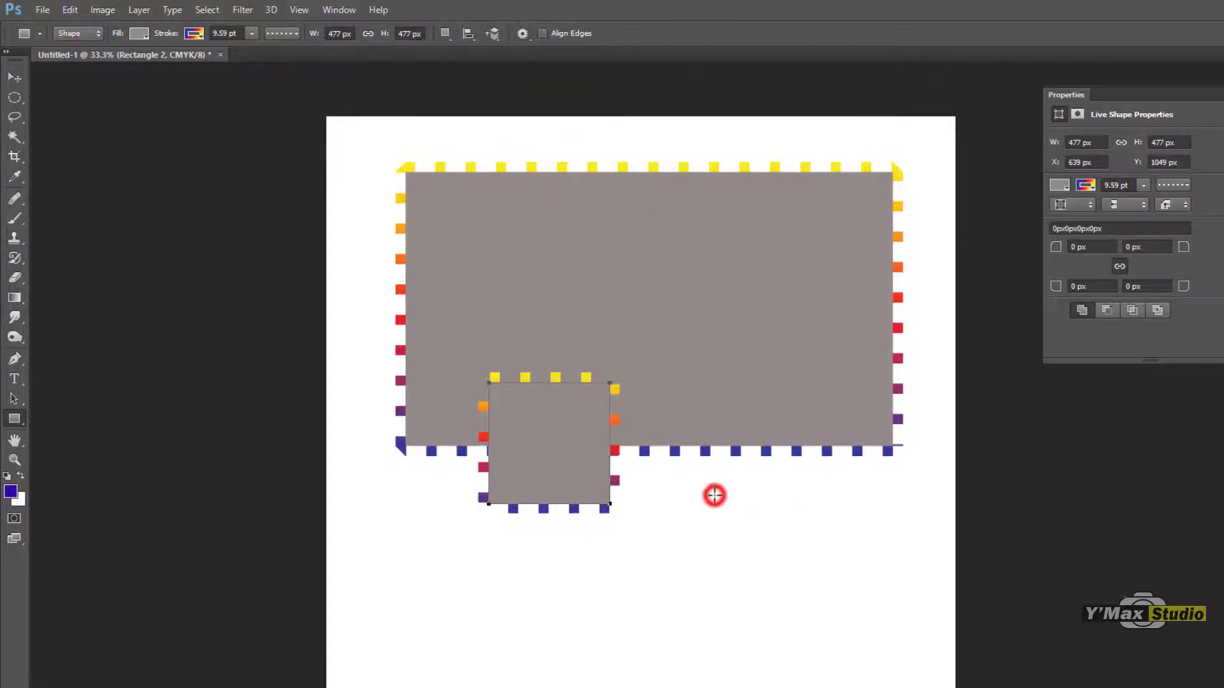
{"action": "left_click", "coordinate": [779, 310]}
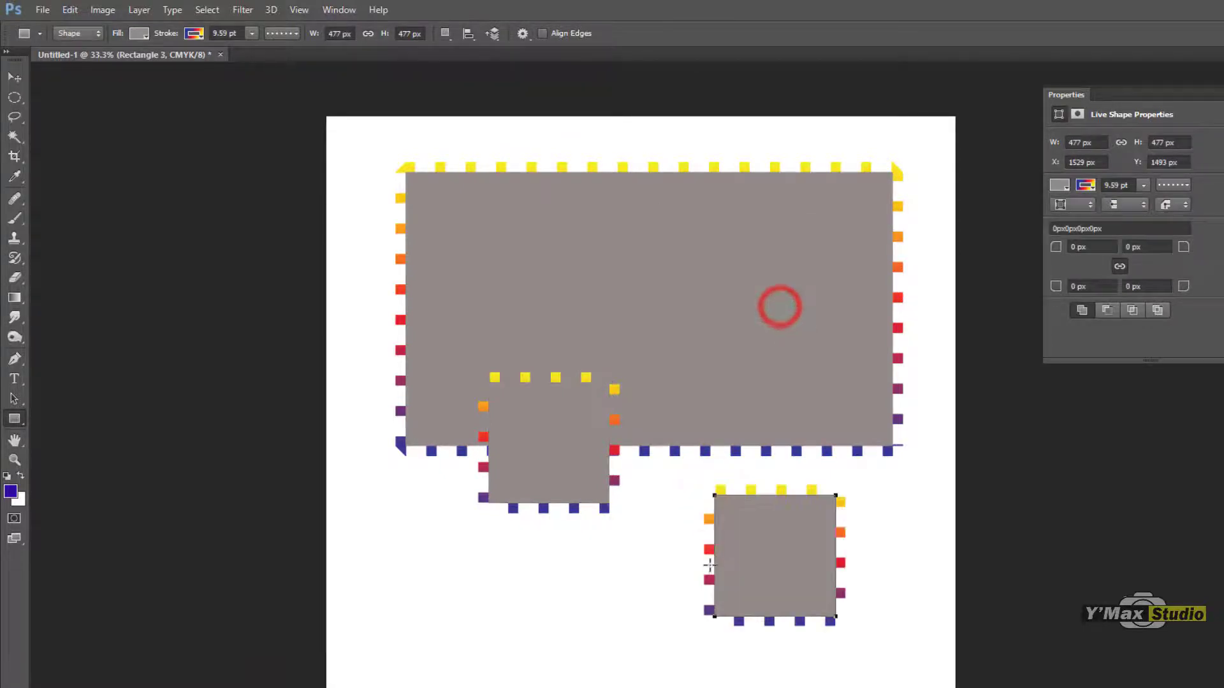
{"action": "left_click_drag", "start_coordinate": [469, 563], "coordinate": [512, 620]}
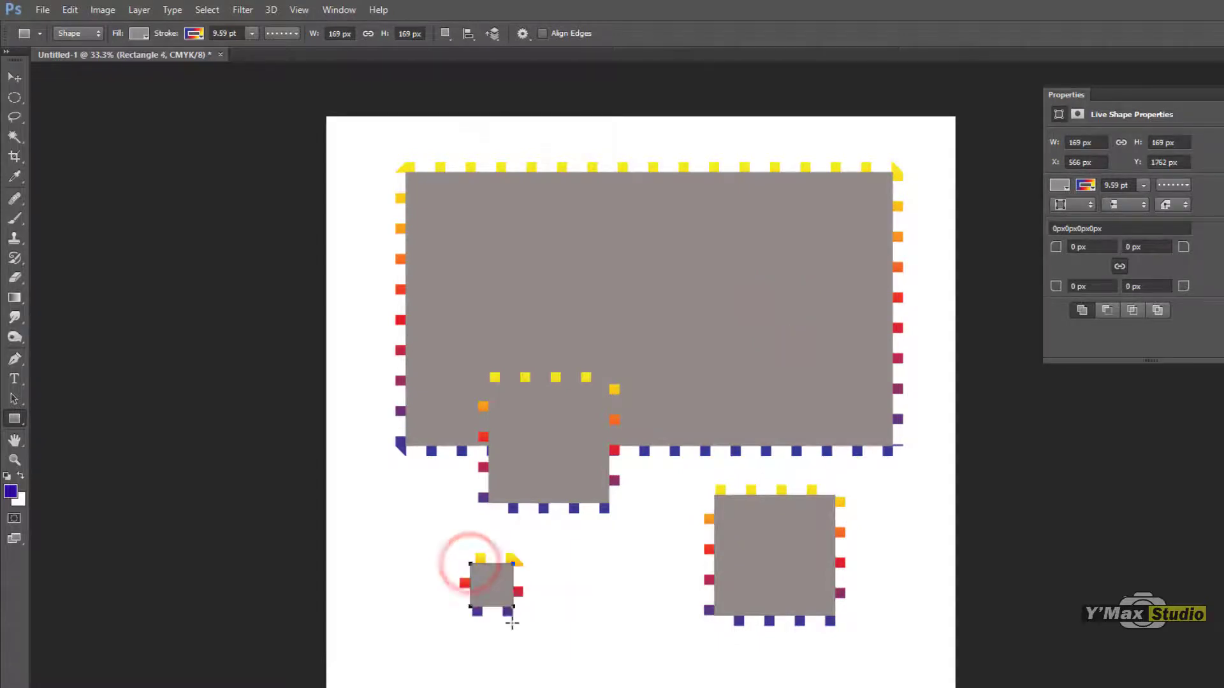
Step: Enable drawing from center and draw a square of about 199 px near the page's left edge and one of about 991 px over the large rectangle
{"action": "left_click", "coordinate": [523, 33]}
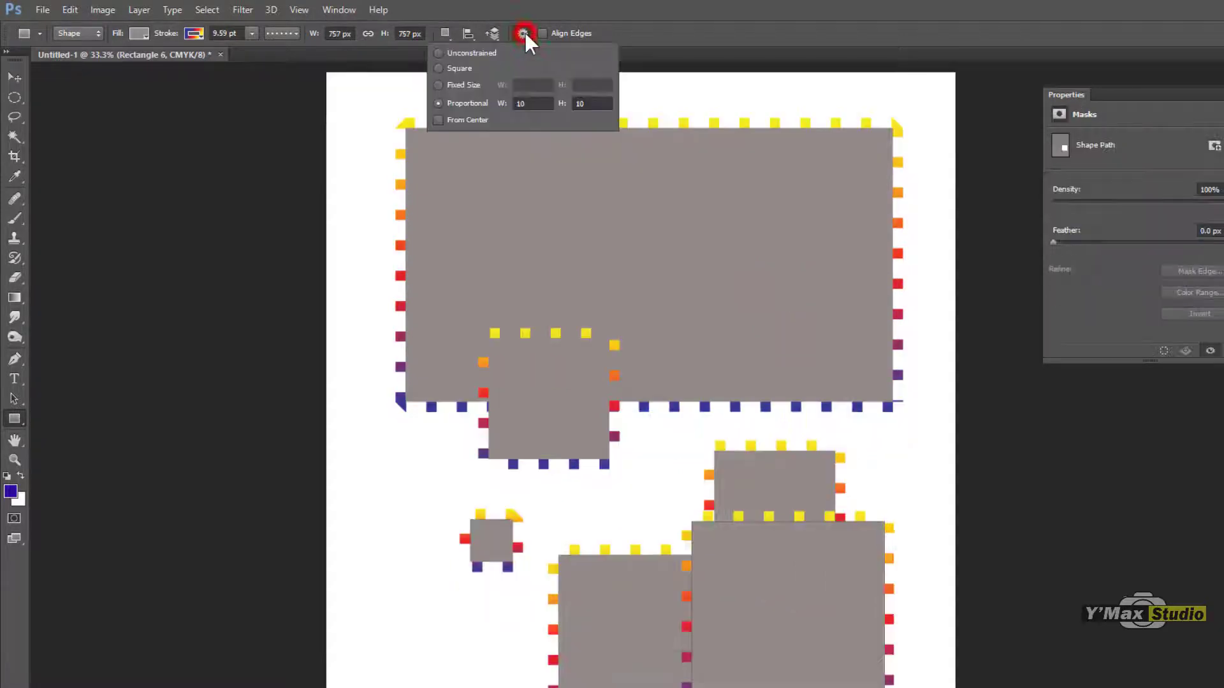
{"action": "left_click", "coordinate": [440, 119]}
{"action": "left_click_drag", "start_coordinate": [382, 466], "coordinate": [561, 489]}
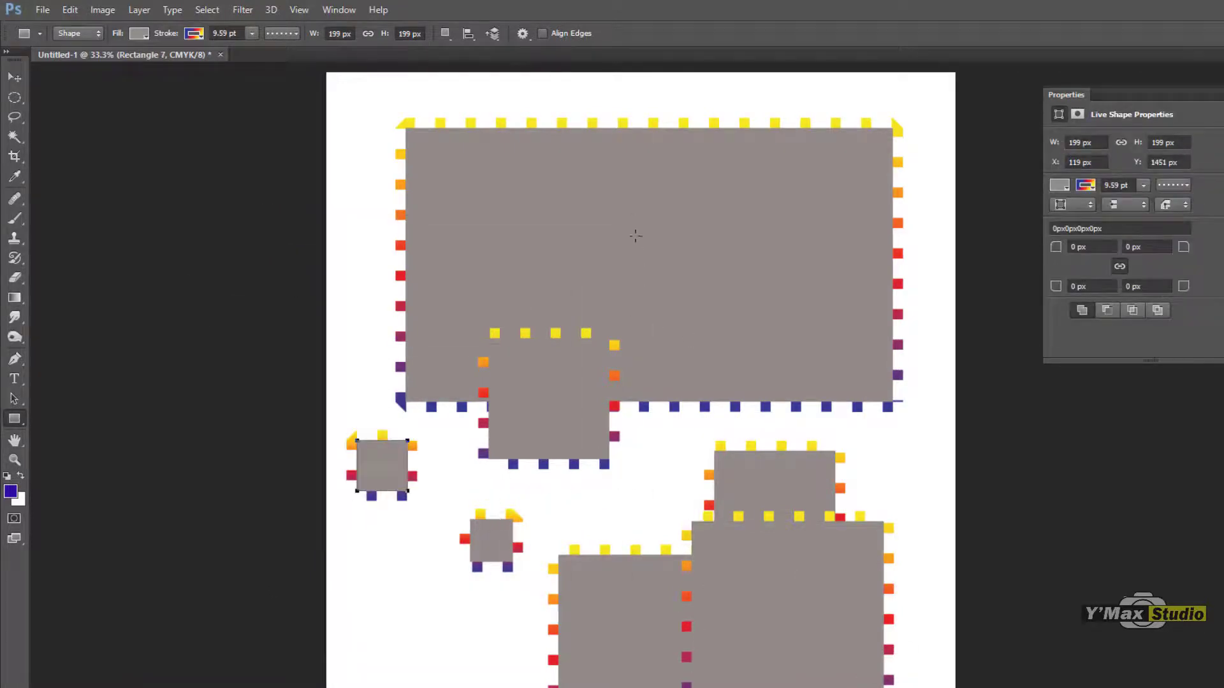
{"action": "left_click_drag", "start_coordinate": [635, 236], "coordinate": [795, 344]}
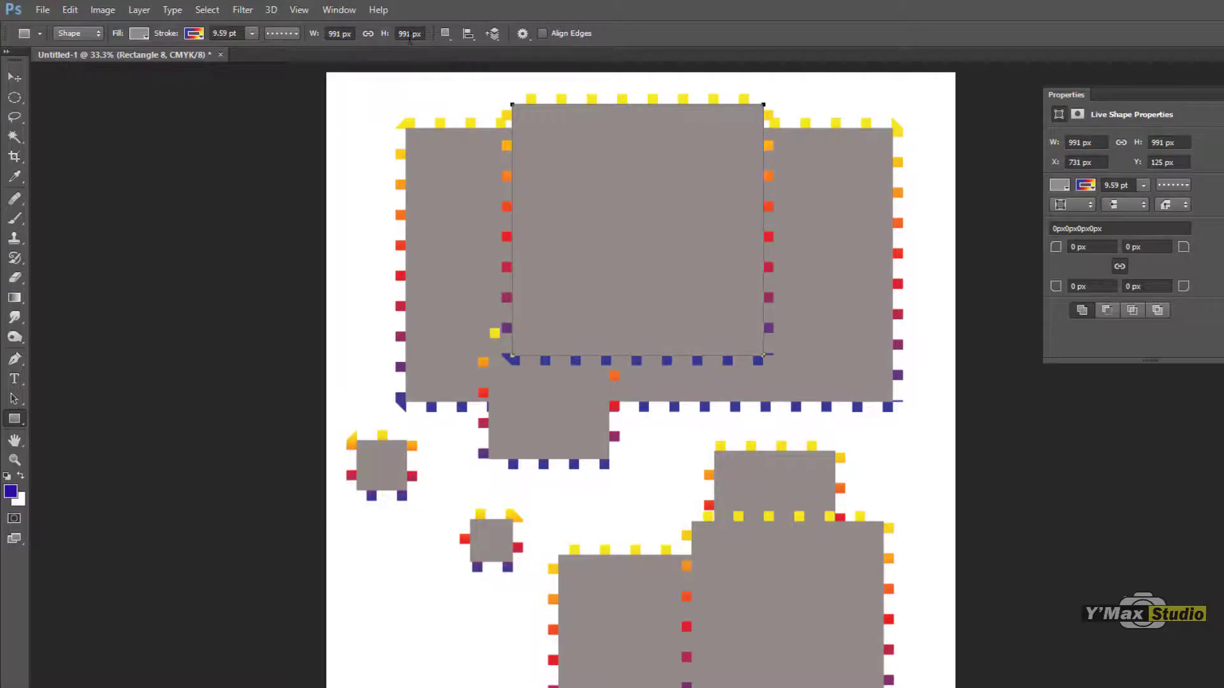
Step: Turn off drawing from center, set the Rectangle tool to Unconstrained and draw a rectangle of about 1429 × 1120 px on the lower page
{"action": "left_click", "coordinate": [522, 34]}
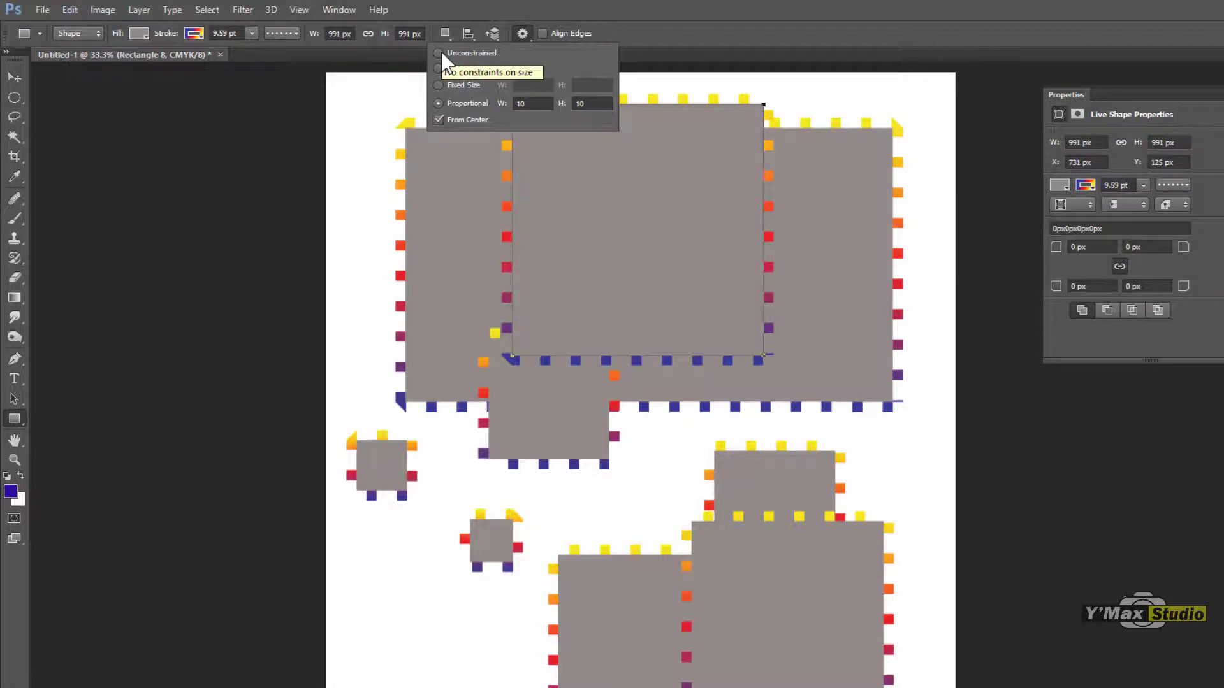
{"action": "left_click", "coordinate": [441, 119]}
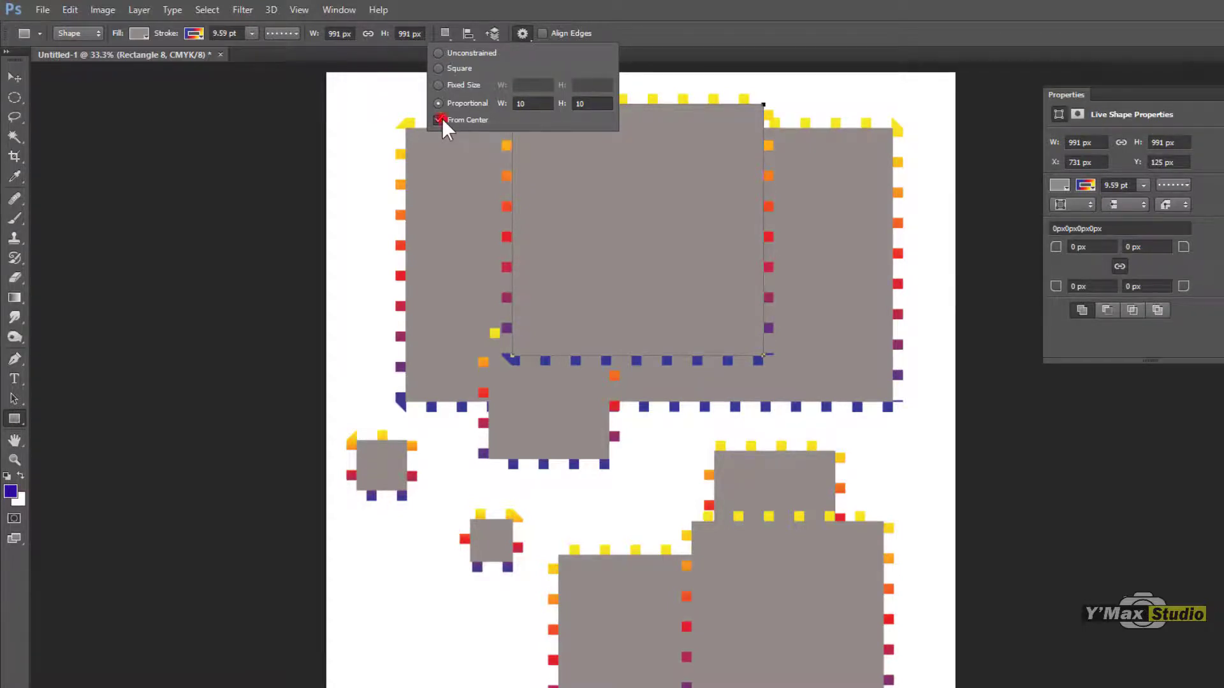
{"action": "left_click", "coordinate": [439, 52]}
{"action": "mouse_move", "coordinate": [429, 527]}
{"action": "left_mouse_down"}
{"action": "mouse_move", "coordinate": [908, 647]}
{"action": "mouse_move", "coordinate": [842, 244]}
{"action": "mouse_move", "coordinate": [605, 274]}
{"action": "mouse_move", "coordinate": [697, 687]}
{"action": "mouse_move", "coordinate": [750, 687]}
{"action": "mouse_move", "coordinate": [759, 108]}
{"action": "mouse_move", "coordinate": [794, 118]}
{"action": "mouse_move", "coordinate": [791, 383]}
{"action": "left_mouse_up"}
{"action": "scroll", "coordinate": [875, 309], "scroll_direction": "up", "scroll_amount": 10}
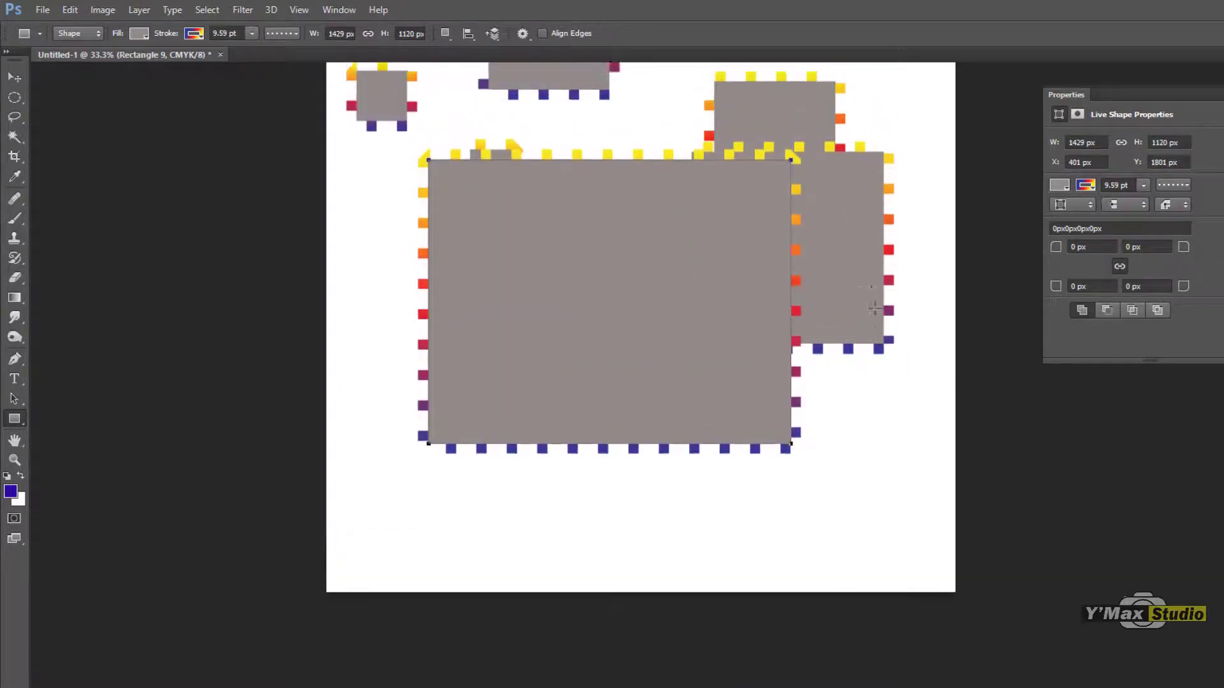
Step: Enable drawing from center with no size constraint and draw a rectangle of about 1249 × 1176 px in the middle of the shapes
{"action": "scroll", "coordinate": [867, 341], "scroll_direction": "up", "scroll_amount": 2}
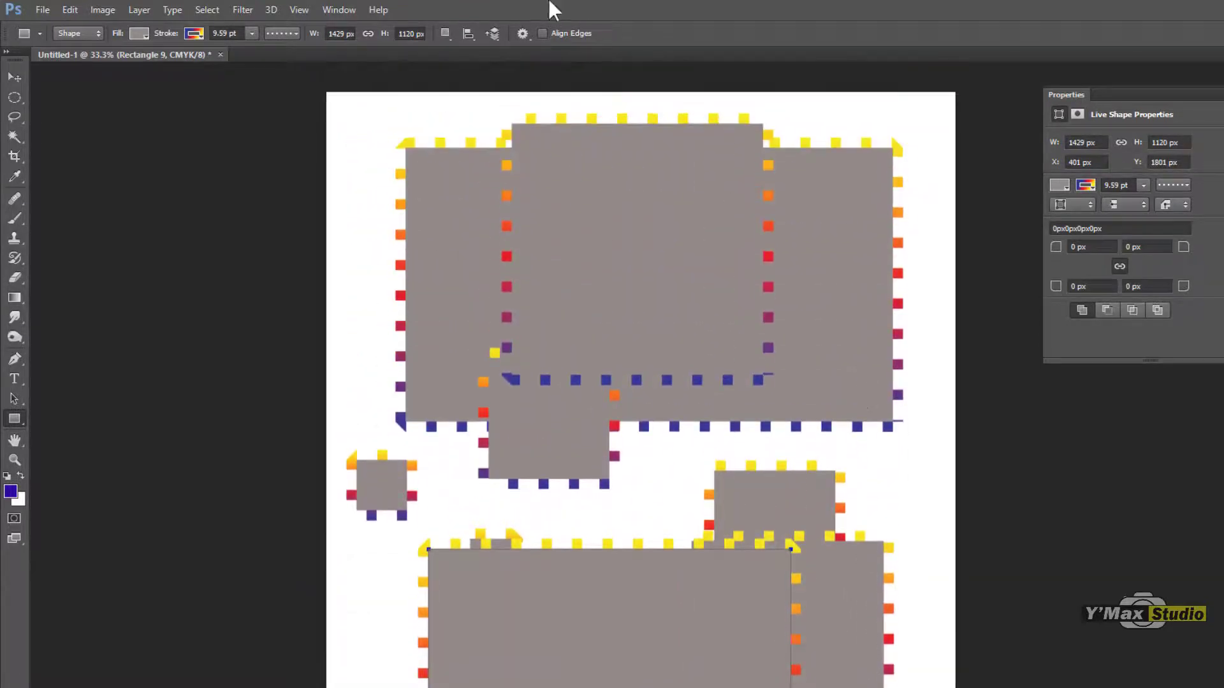
{"action": "left_click", "coordinate": [523, 33]}
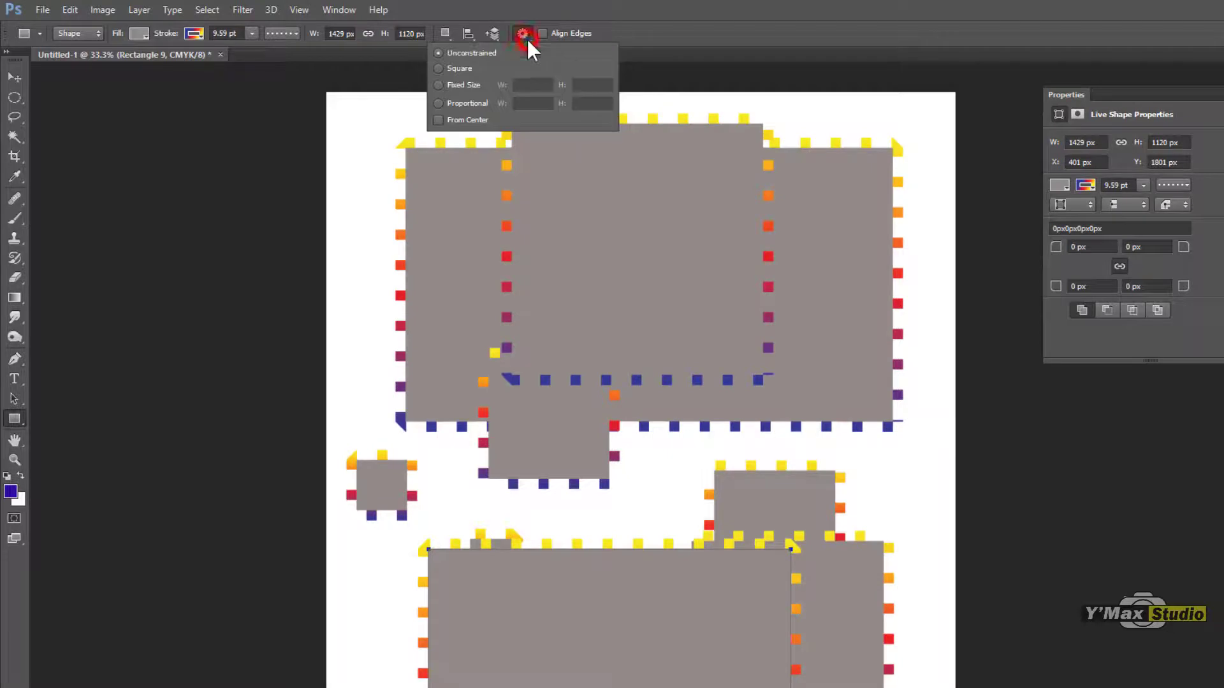
{"action": "left_click", "coordinate": [439, 119]}
{"action": "left_click_drag", "start_coordinate": [645, 454], "coordinate": [802, 599]}
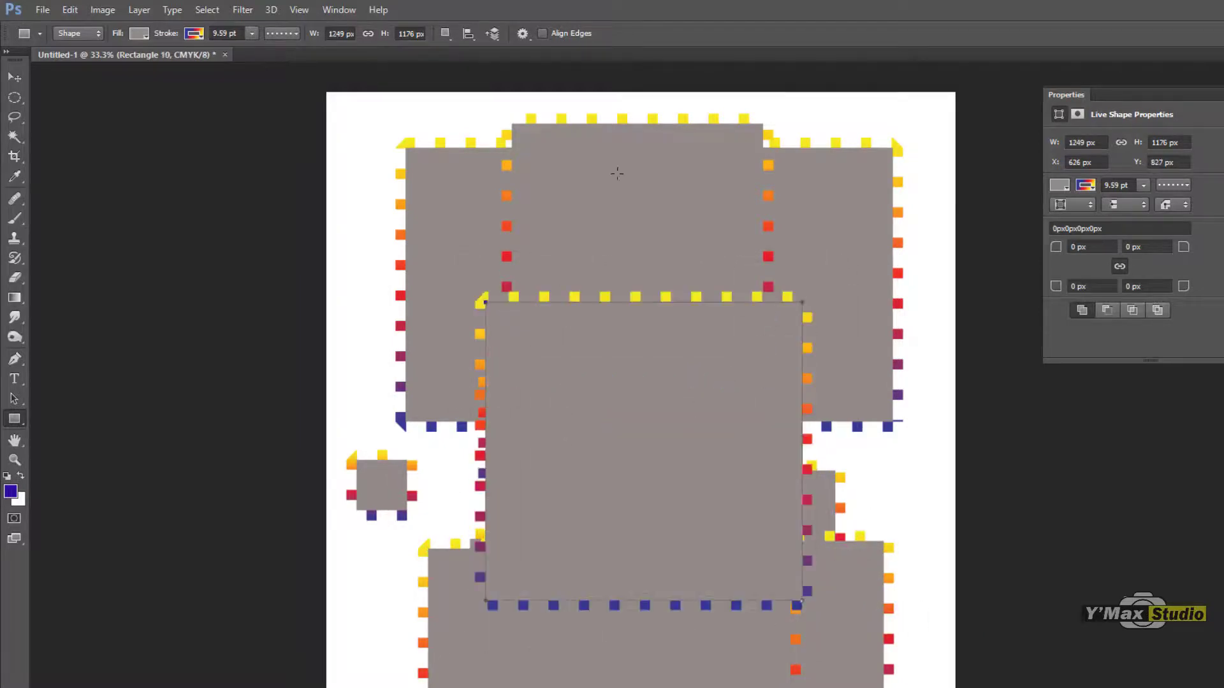
{"action": "left_click", "coordinate": [522, 33]}
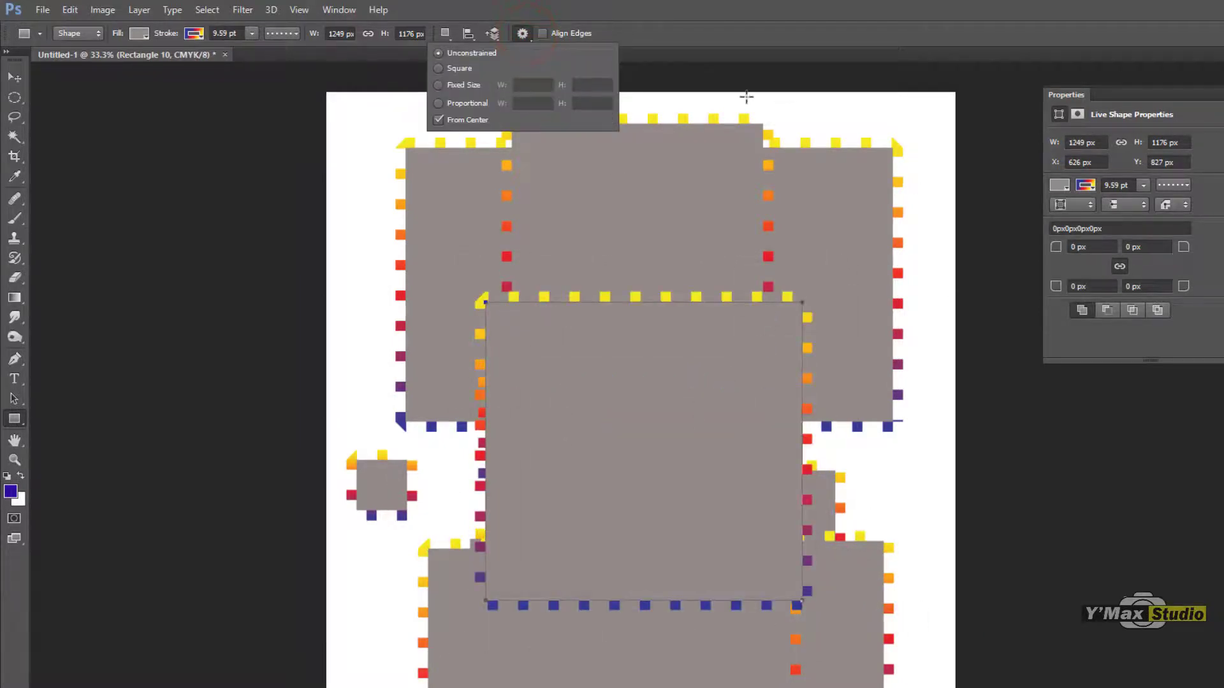
{"action": "left_click", "coordinate": [602, 196]}
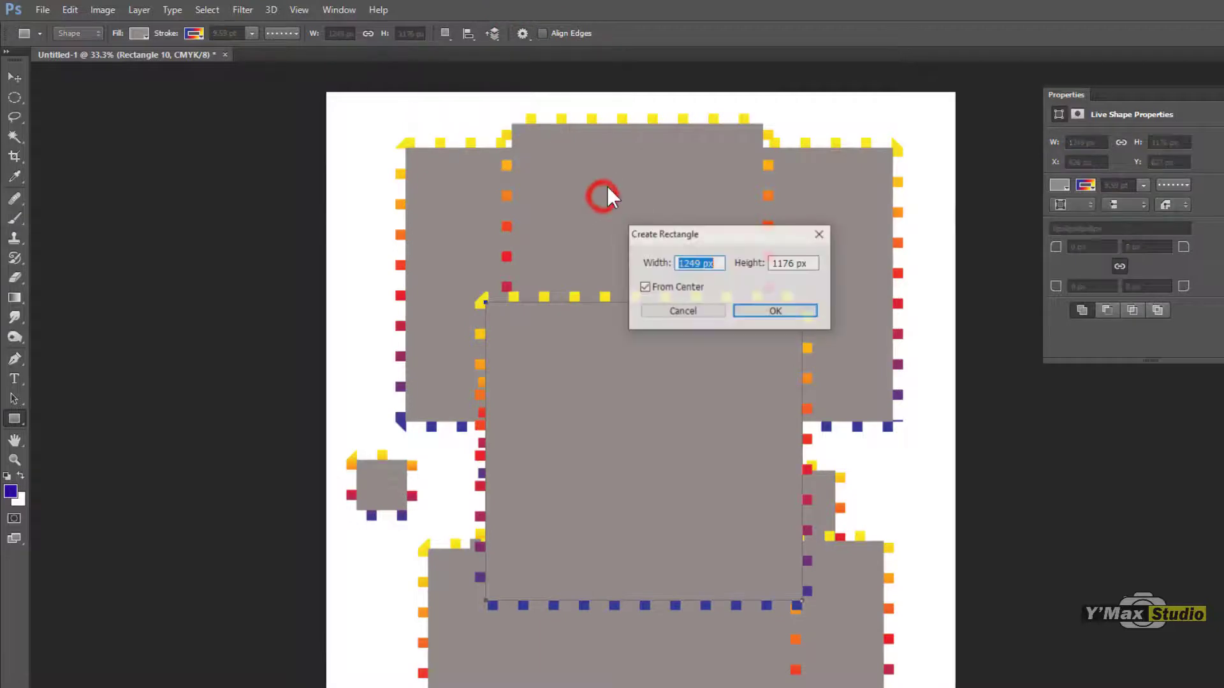
{"action": "left_click", "coordinate": [697, 312]}
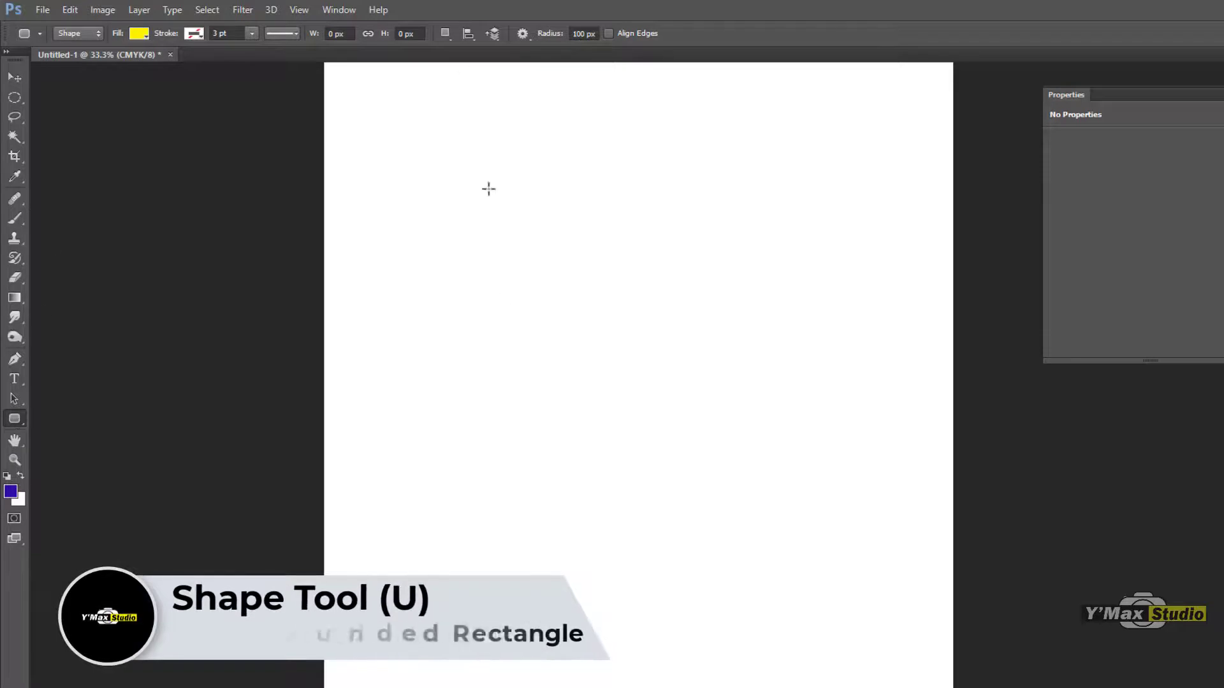
Step: Draw a rounded rectangle of about 1597 × 1017 px, then set the corner radius to 500 px and draw another of about 931 × 589 px below
{"action": "left_click_drag", "start_coordinate": [445, 187], "coordinate": [849, 446]}
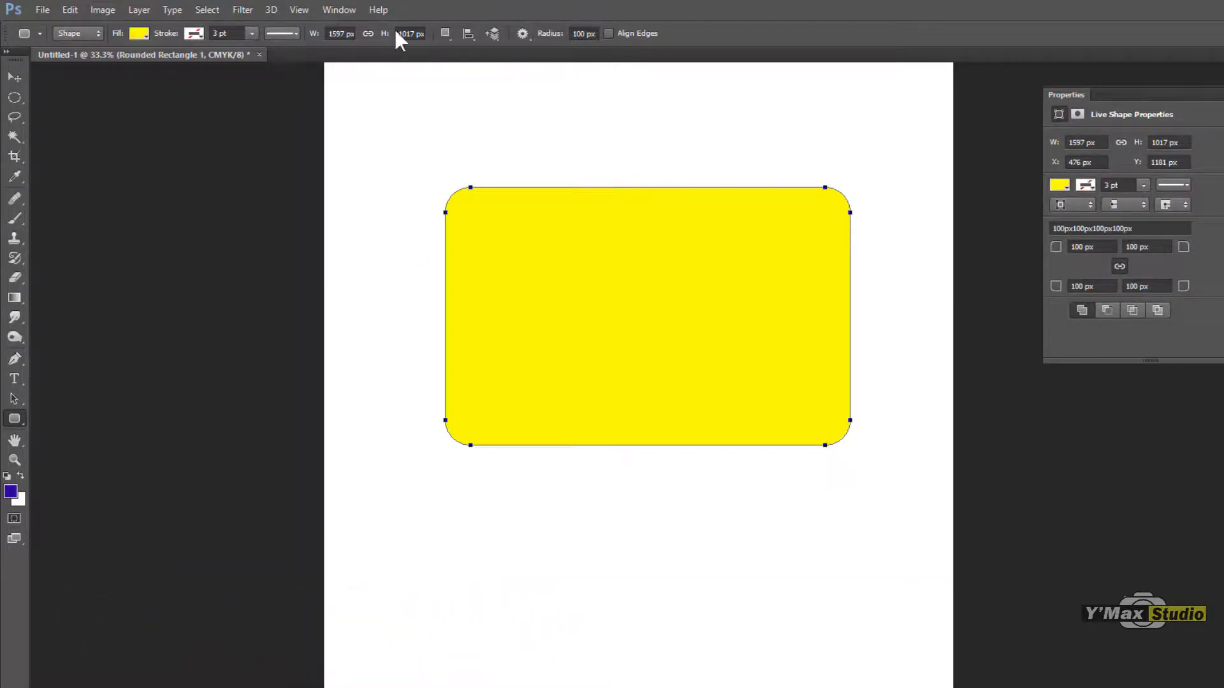
{"action": "double_click", "coordinate": [581, 34]}
{"action": "type", "text": "50"}
{"action": "key", "text": "Return"}
{"action": "left_click_drag", "start_coordinate": [531, 516], "coordinate": [765, 665]}
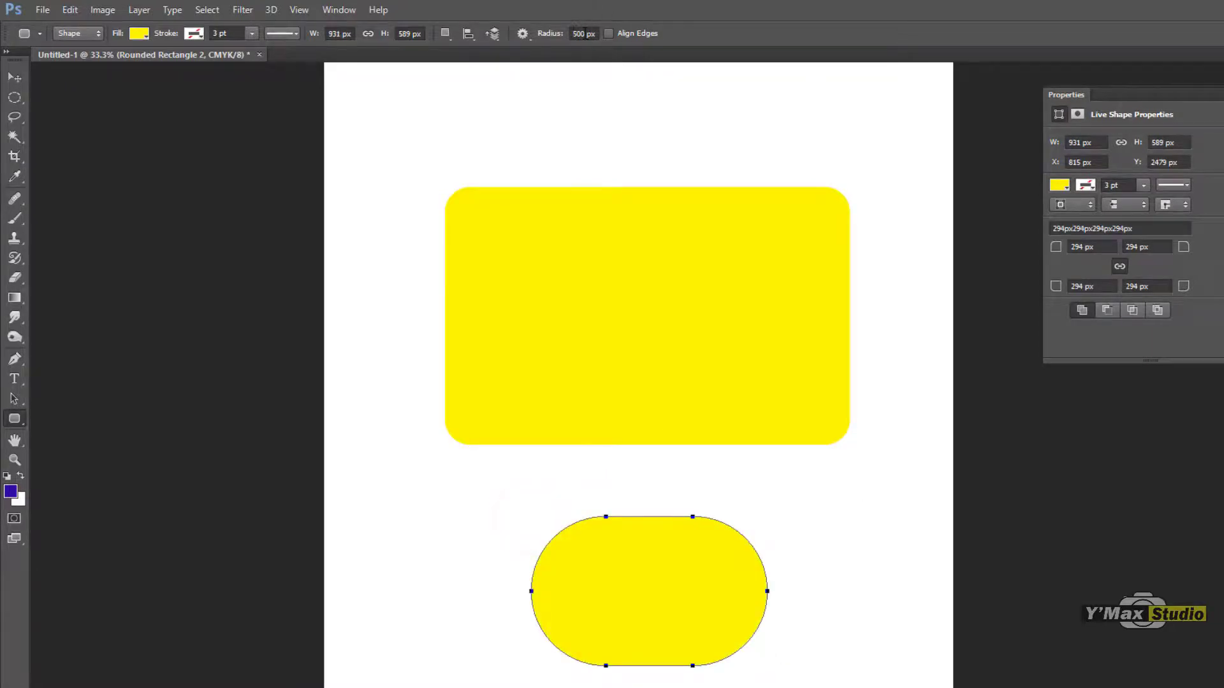
Step: Set the corner radius to 0 px and draw two shapes of about 763 × 835 px and 589 × 822 px overlapping the large rounded rectangle
{"action": "left_click", "coordinate": [582, 33]}
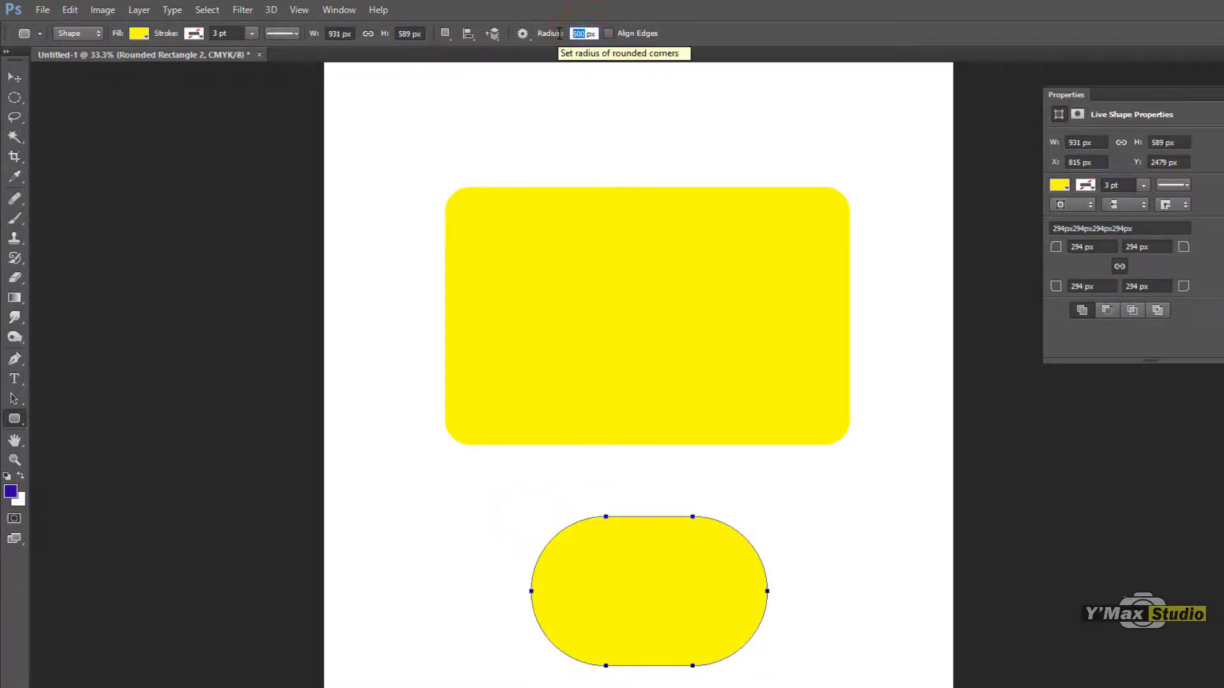
{"action": "type", "text": "0"}
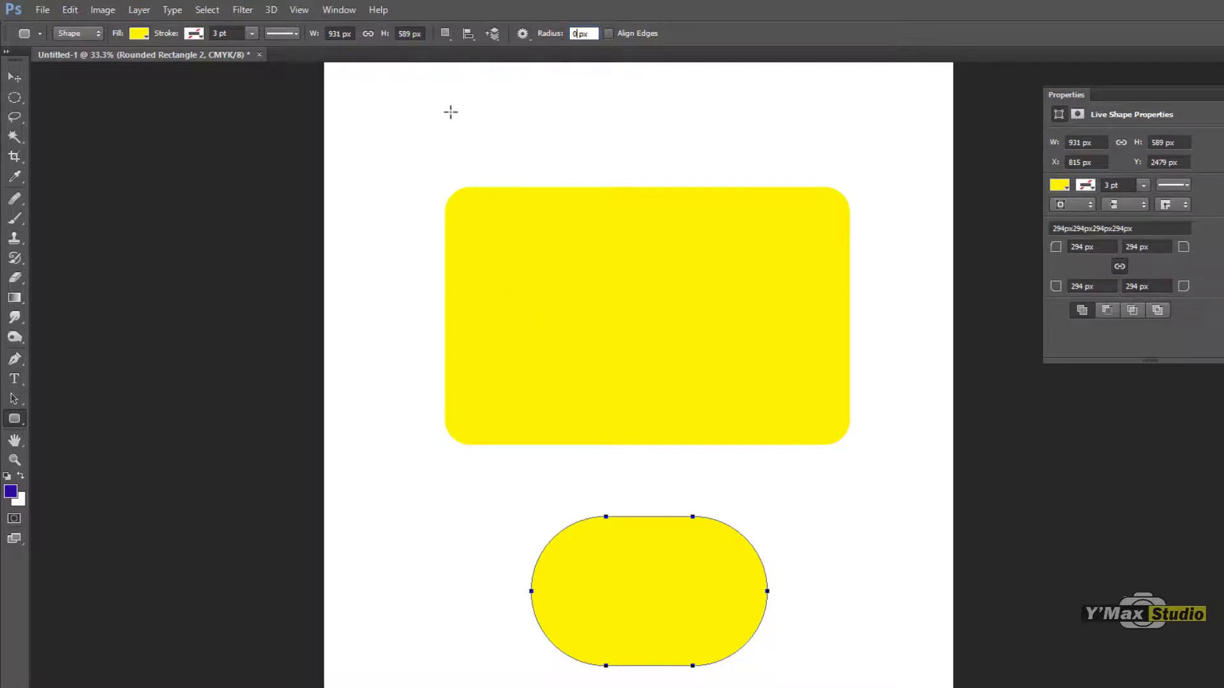
{"action": "left_click_drag", "start_coordinate": [450, 118], "coordinate": [643, 330]}
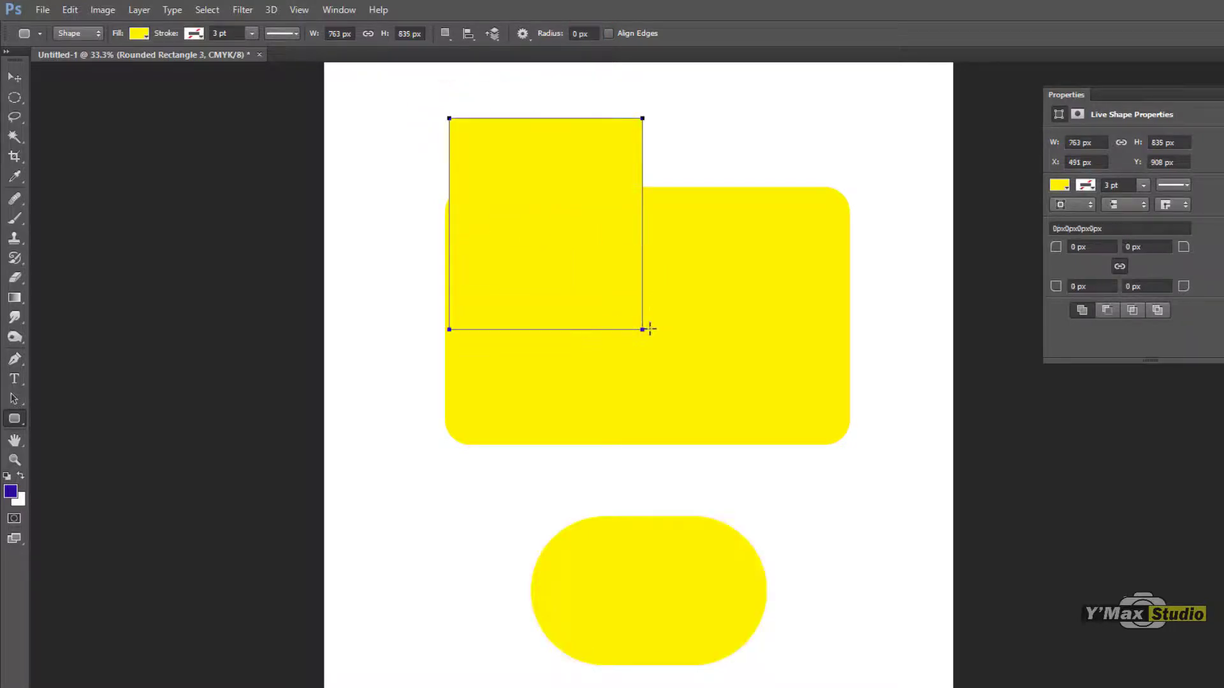
{"action": "left_click_drag", "start_coordinate": [742, 248], "coordinate": [892, 456]}
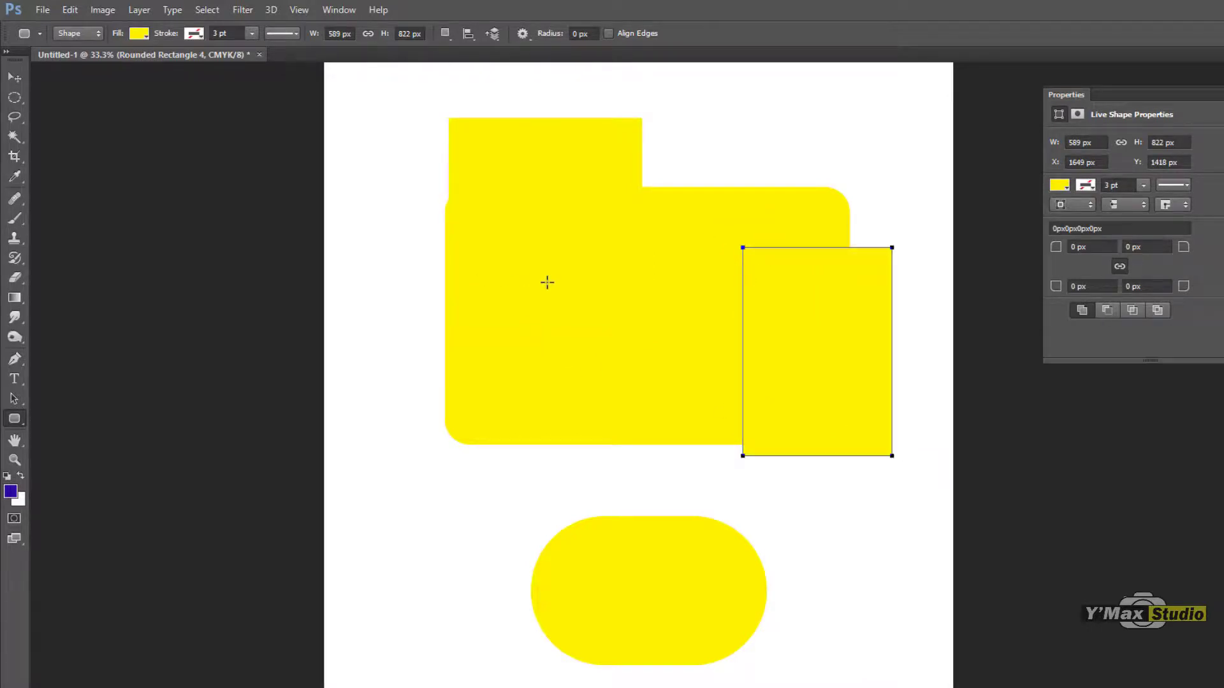
Step: Draw a 0 px radius shape of about 1570 × 1170 px over the yellow shapes and fill it with dark blue
{"action": "left_click_drag", "start_coordinate": [496, 223], "coordinate": [894, 520]}
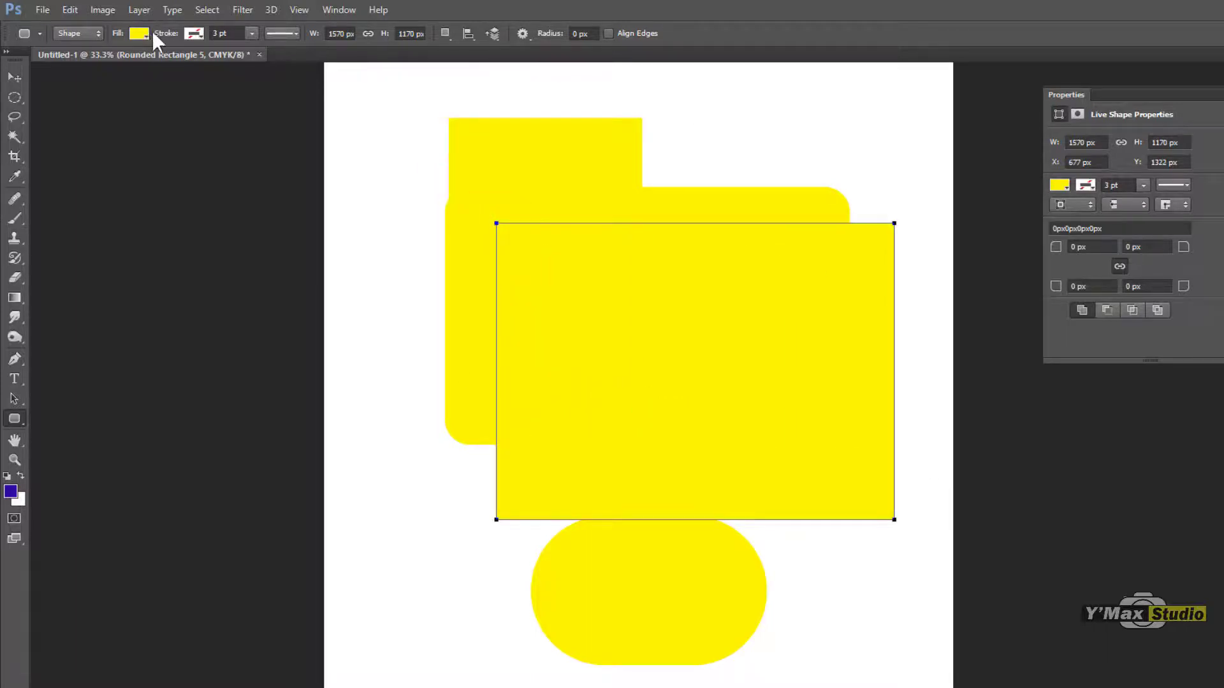
{"action": "left_click", "coordinate": [143, 33]}
{"action": "left_click", "coordinate": [106, 131]}
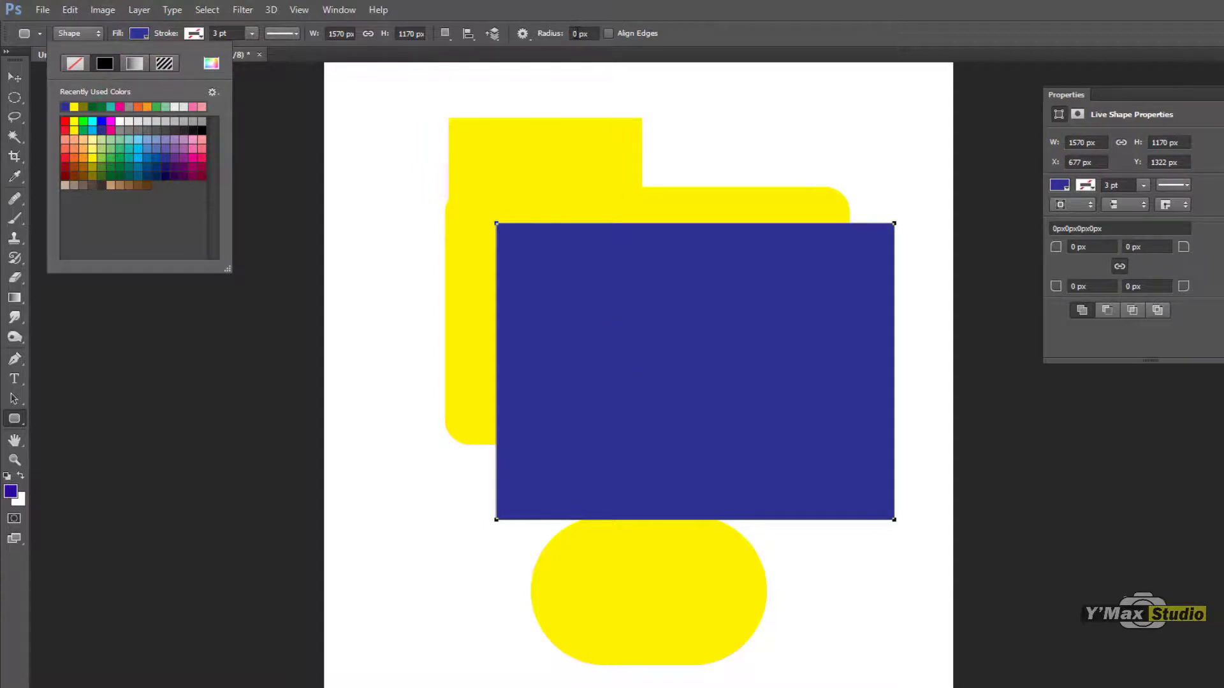
{"action": "left_click", "coordinate": [580, 34]}
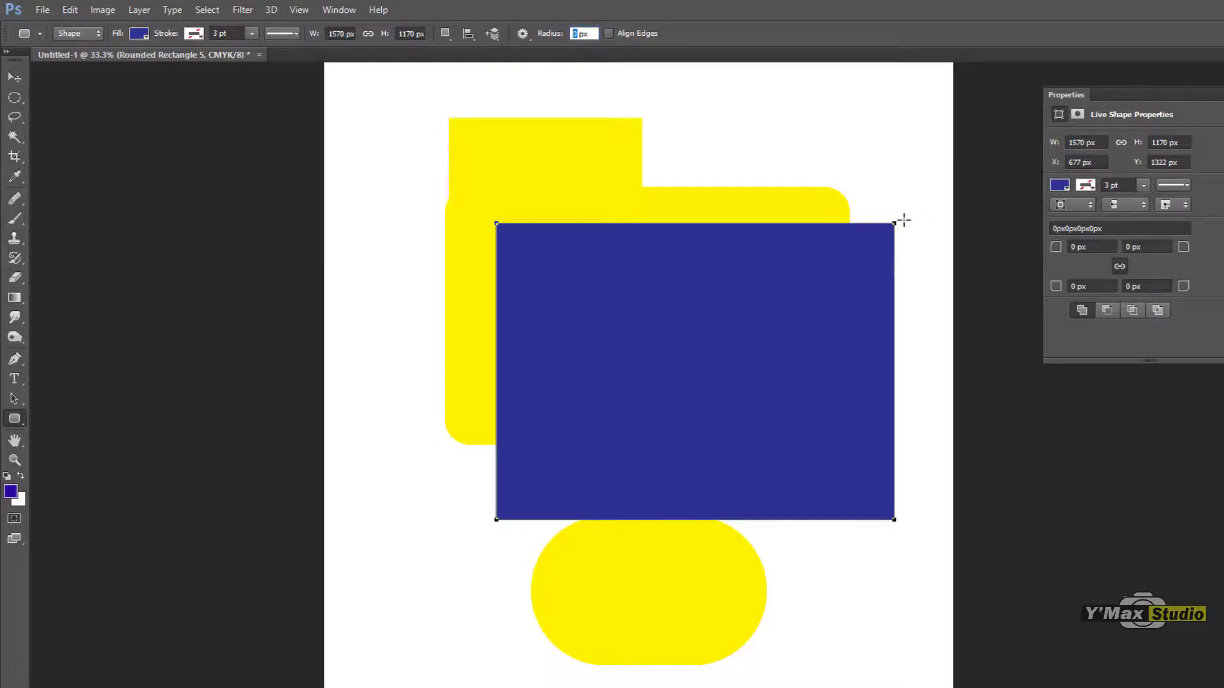
Step: Switch to the Ellipse tool and undo all the rounded rectangles until the page is empty
{"action": "left_click", "coordinate": [17, 420]}
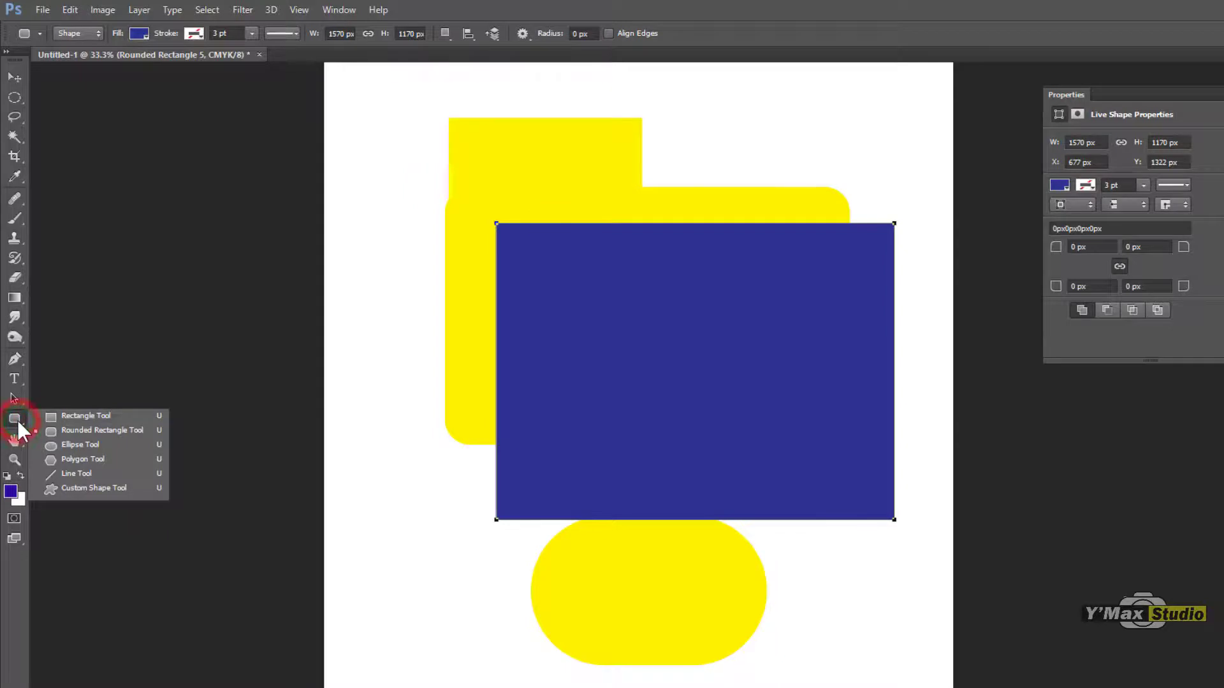
{"action": "left_click", "coordinate": [70, 444]}
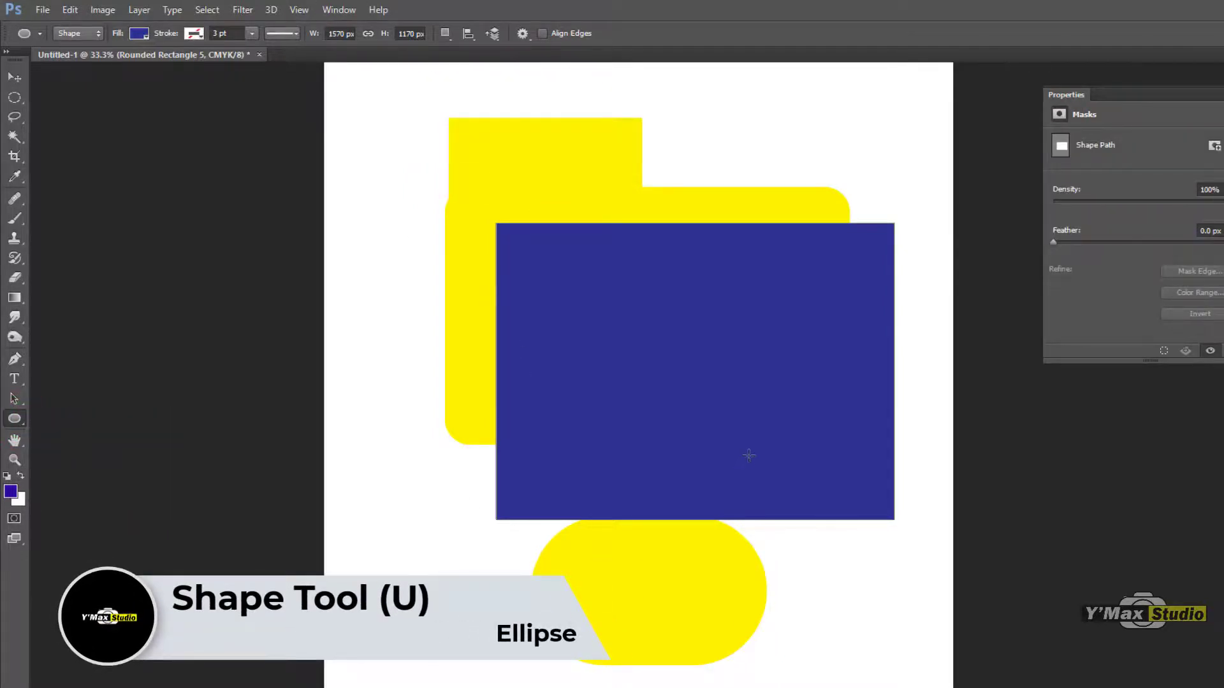
{"action": "key", "text": "ctrl+alt+z"}
{"action": "key", "text": "ctrl+alt+z"}
{"action": "key", "text": "ctrl+alt+z"}
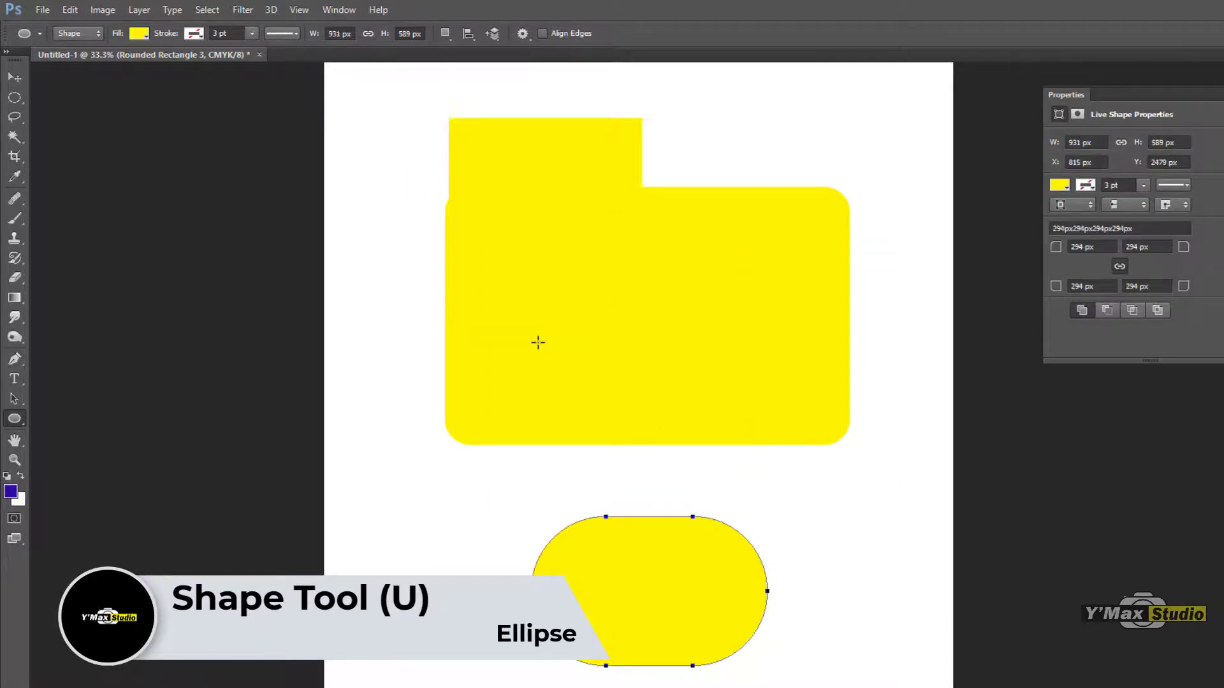
{"action": "key", "text": "ctrl+alt+z"}
{"action": "key", "text": "ctrl+alt+z"}
{"action": "key", "text": "ctrl+alt+z"}
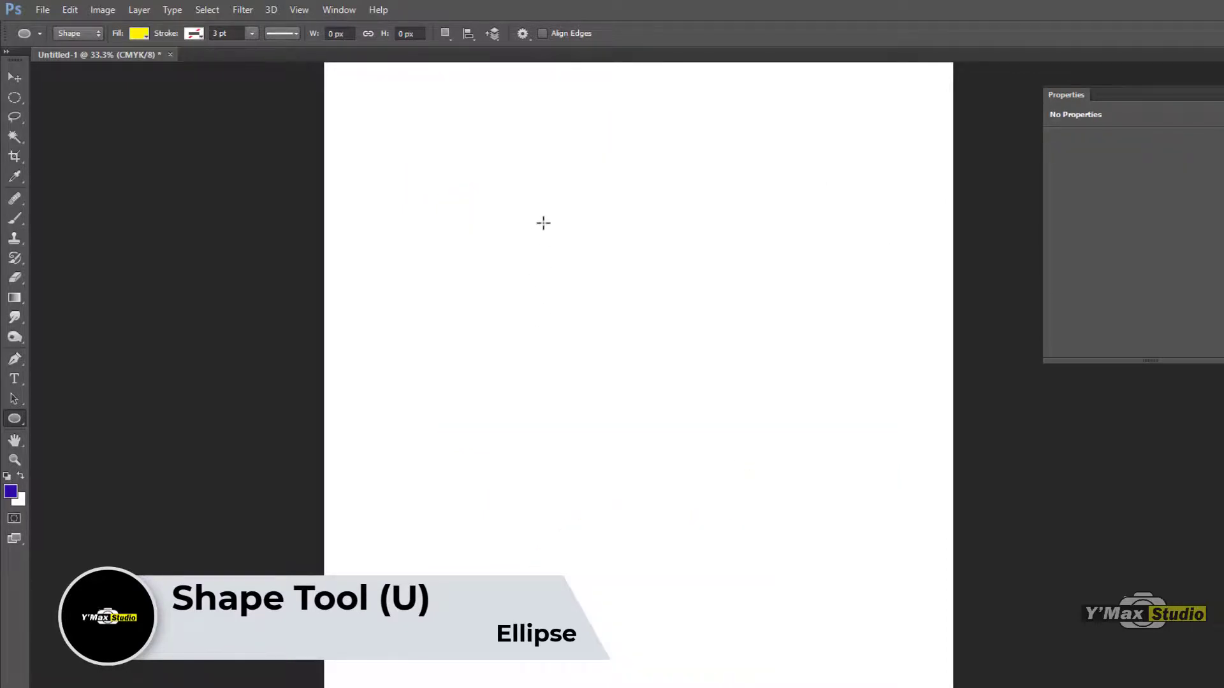
Step: Draw an ellipse of about 1057 × 1122 px and add an overlapping circle of about 1703 px to the same shape layer
{"action": "left_click_drag", "start_coordinate": [543, 223], "coordinate": [812, 502]}
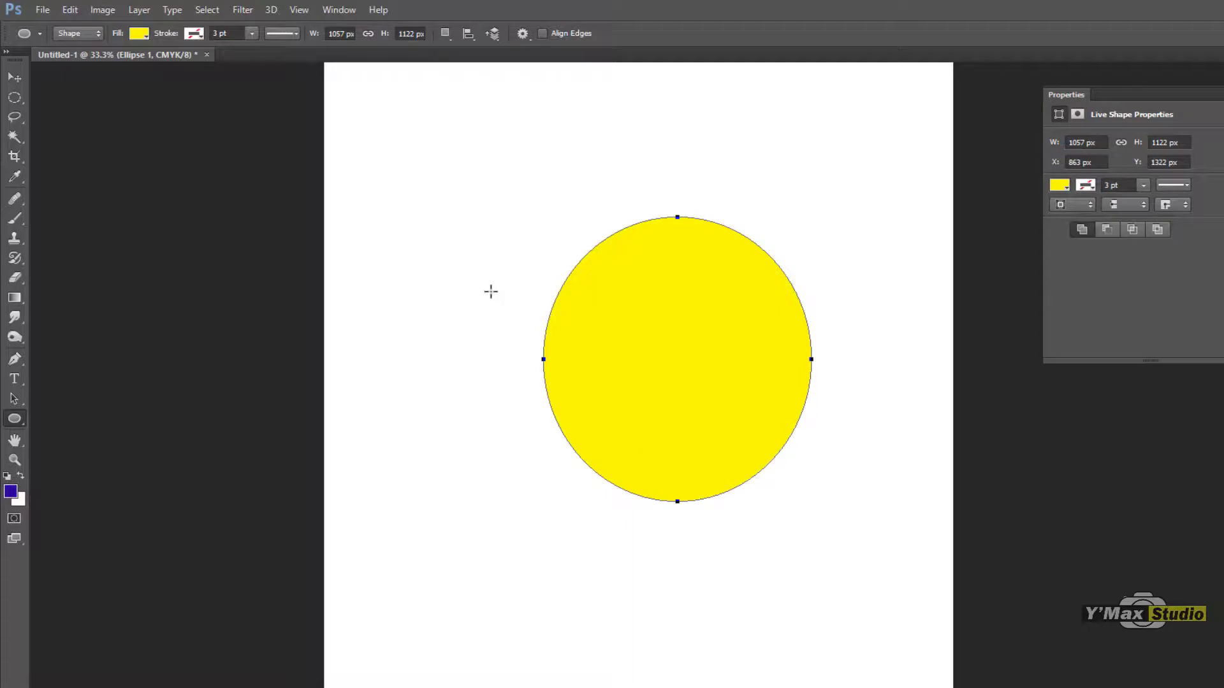
{"action": "key", "text": "shift"}
{"action": "mouse_move", "coordinate": [462, 279]}
{"action": "left_mouse_down"}
{"action": "mouse_move", "coordinate": [798, 606]}
{"action": "mouse_move", "coordinate": [478, 106]}
{"action": "mouse_move", "coordinate": [863, 599]}
{"action": "mouse_move", "coordinate": [637, 276]}
{"action": "mouse_move", "coordinate": [905, 687]}
{"action": "mouse_move", "coordinate": [705, 379]}
{"action": "mouse_move", "coordinate": [943, 656]}
{"action": "mouse_move", "coordinate": [905, 664]}
{"action": "mouse_move", "coordinate": [894, 687]}
{"action": "left_mouse_up"}
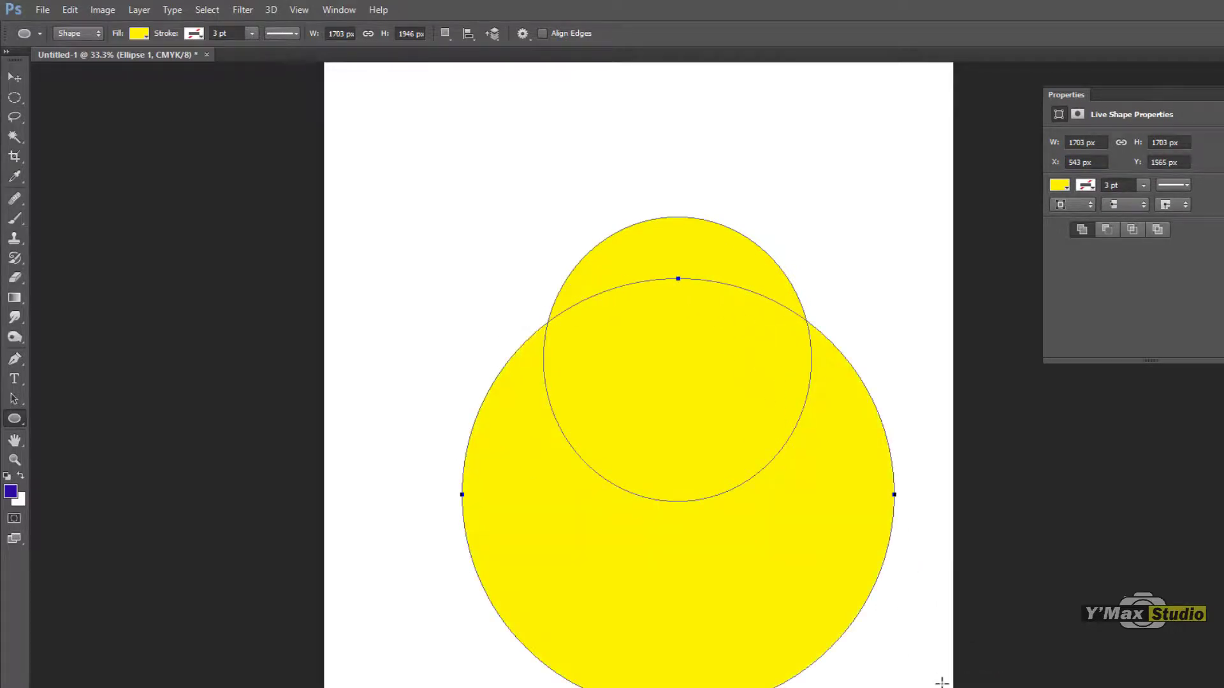
Step: Fill the combined ellipse and circle shape with light blue and move it slightly to the left on the page
{"action": "left_click", "coordinate": [148, 32]}
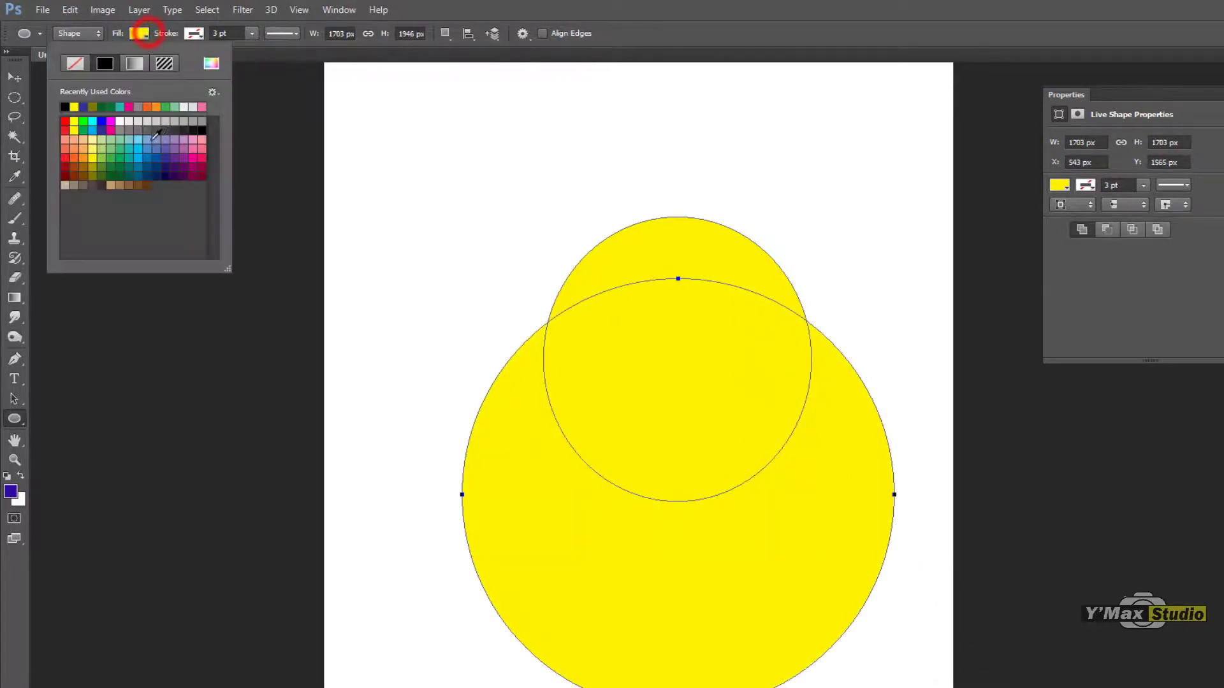
{"action": "left_click", "coordinate": [147, 139]}
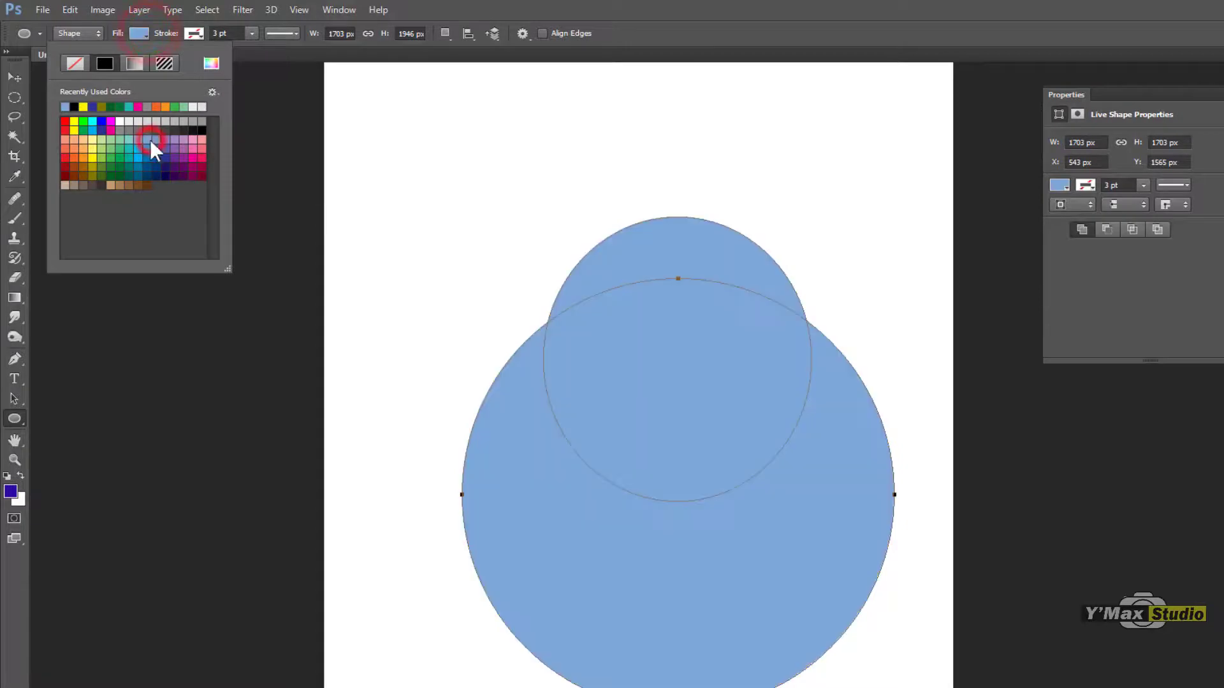
{"action": "left_click", "coordinate": [18, 75]}
{"action": "left_click_drag", "start_coordinate": [724, 280], "coordinate": [673, 275]}
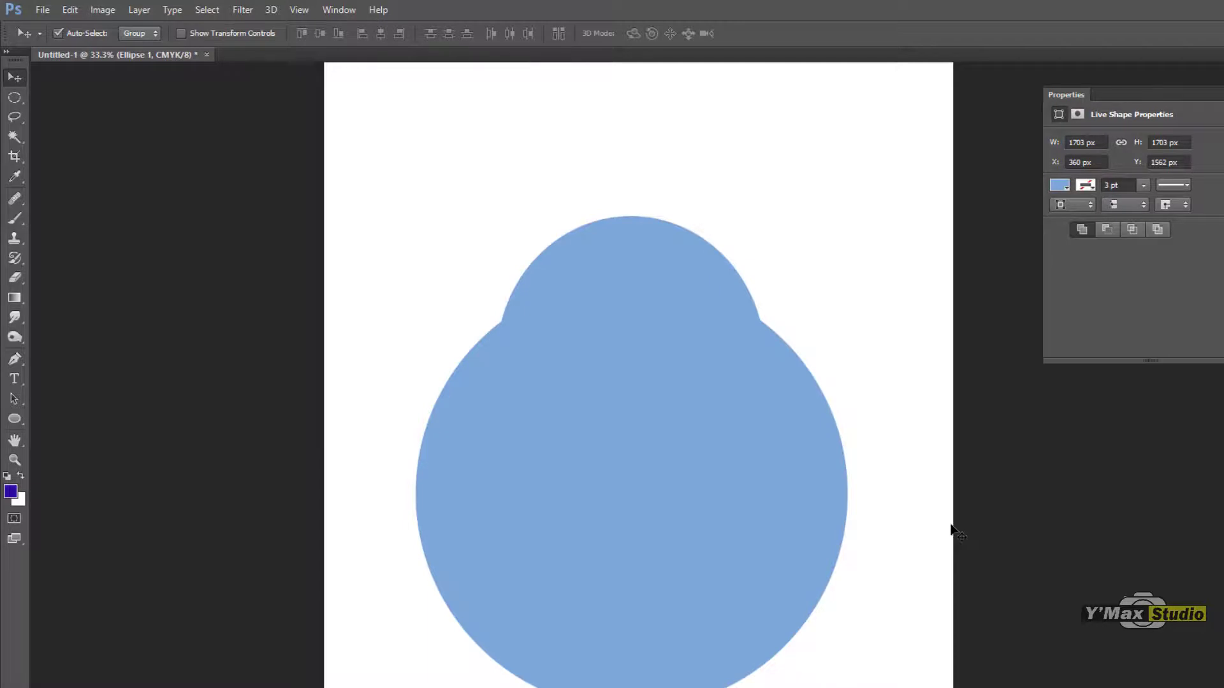
Step: Delete the combined ellipse shape and draw a yellow circle of about 936 px with the Ellipse tool
{"action": "key", "text": "Delete"}
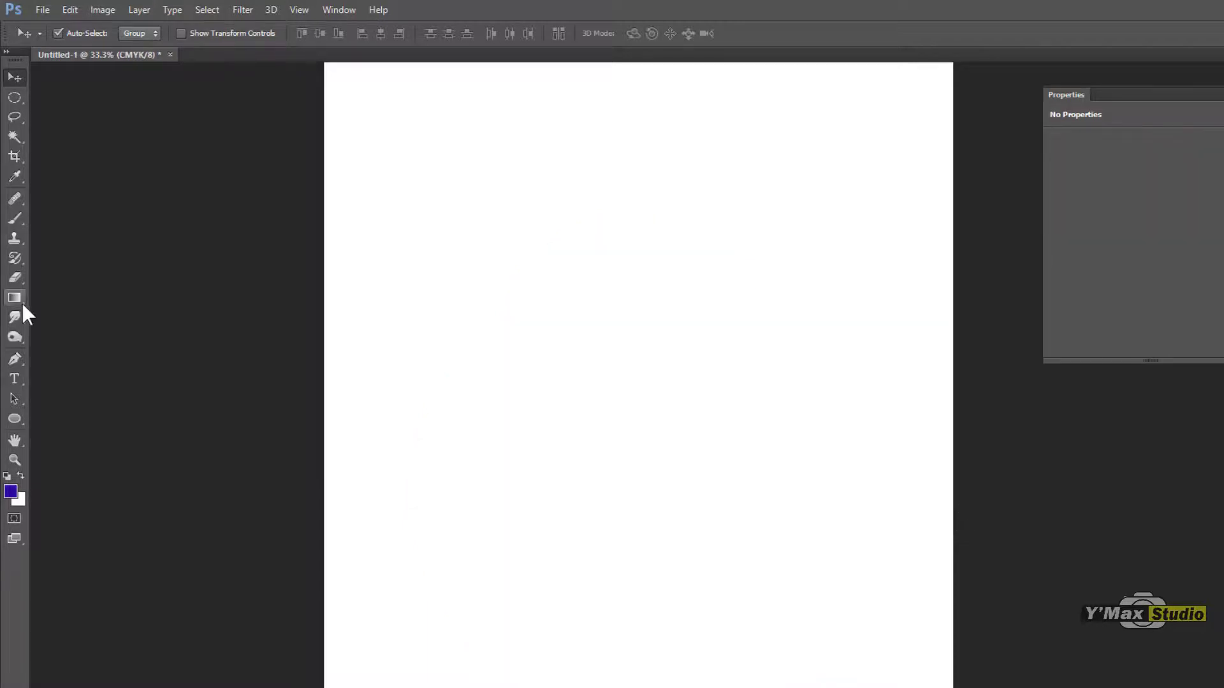
{"action": "left_click", "coordinate": [14, 419]}
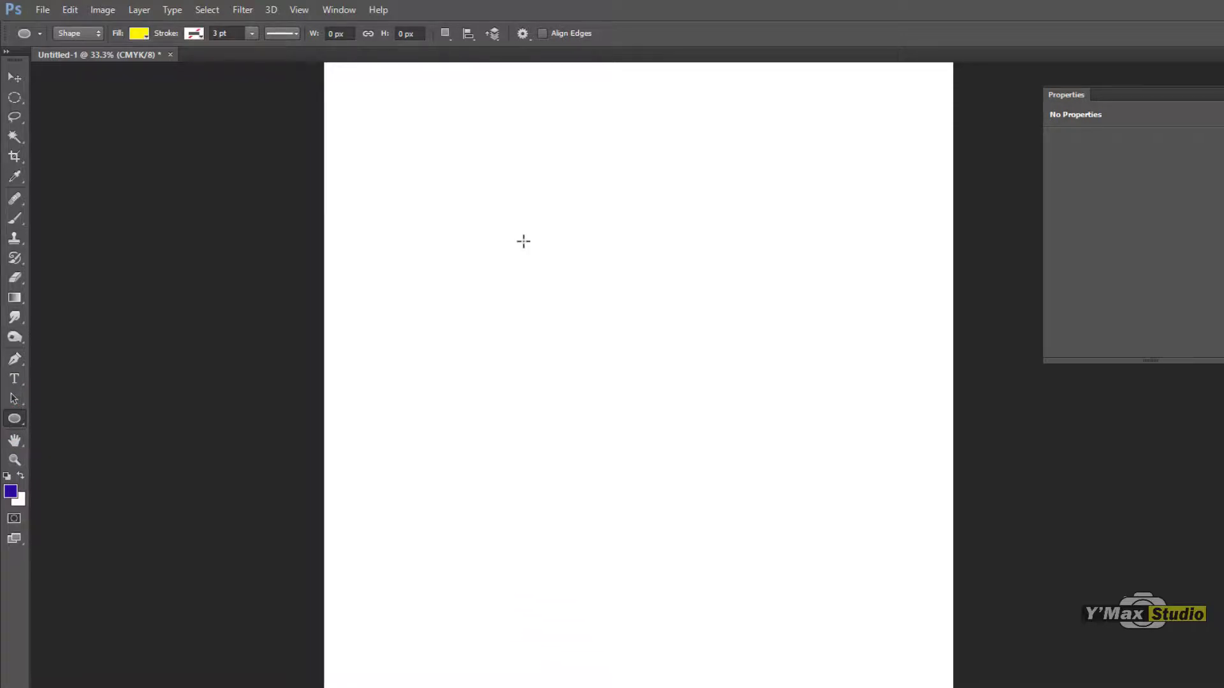
{"action": "left_click_drag", "start_coordinate": [525, 239], "coordinate": [762, 512]}
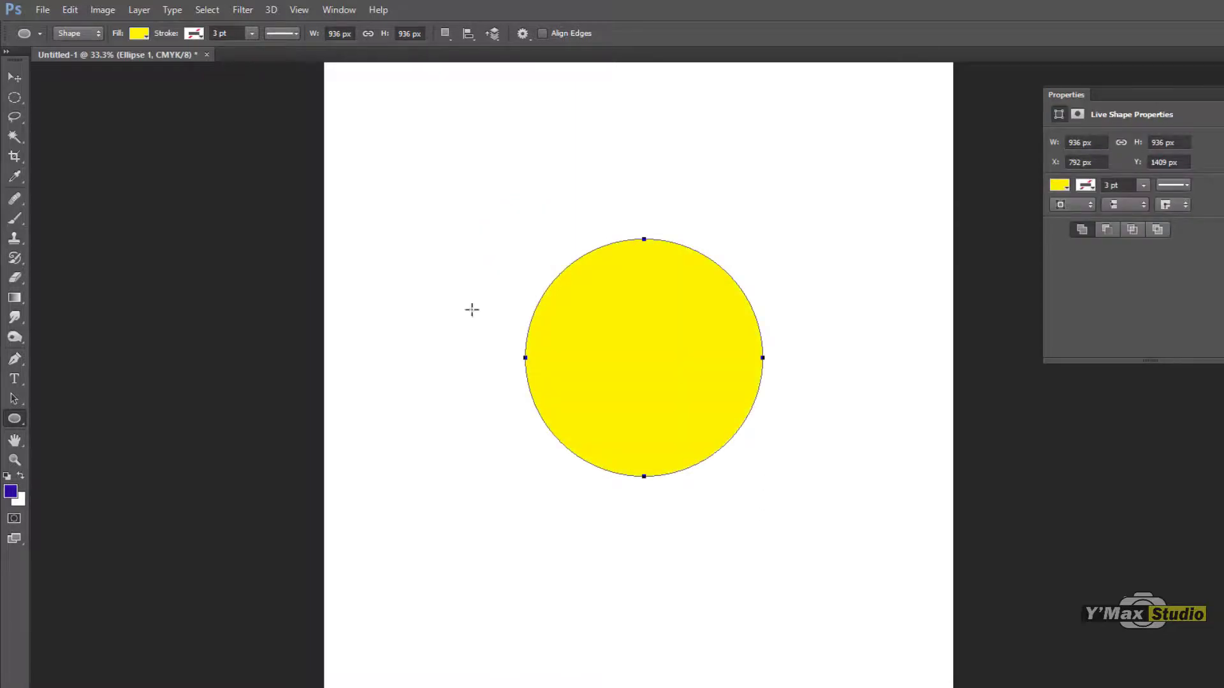
Step: Add a square of about 606 px to the circle's shape layer with the Rectangle tool and move both shapes down and right
{"action": "left_click", "coordinate": [11, 420]}
{"action": "left_click", "coordinate": [51, 414]}
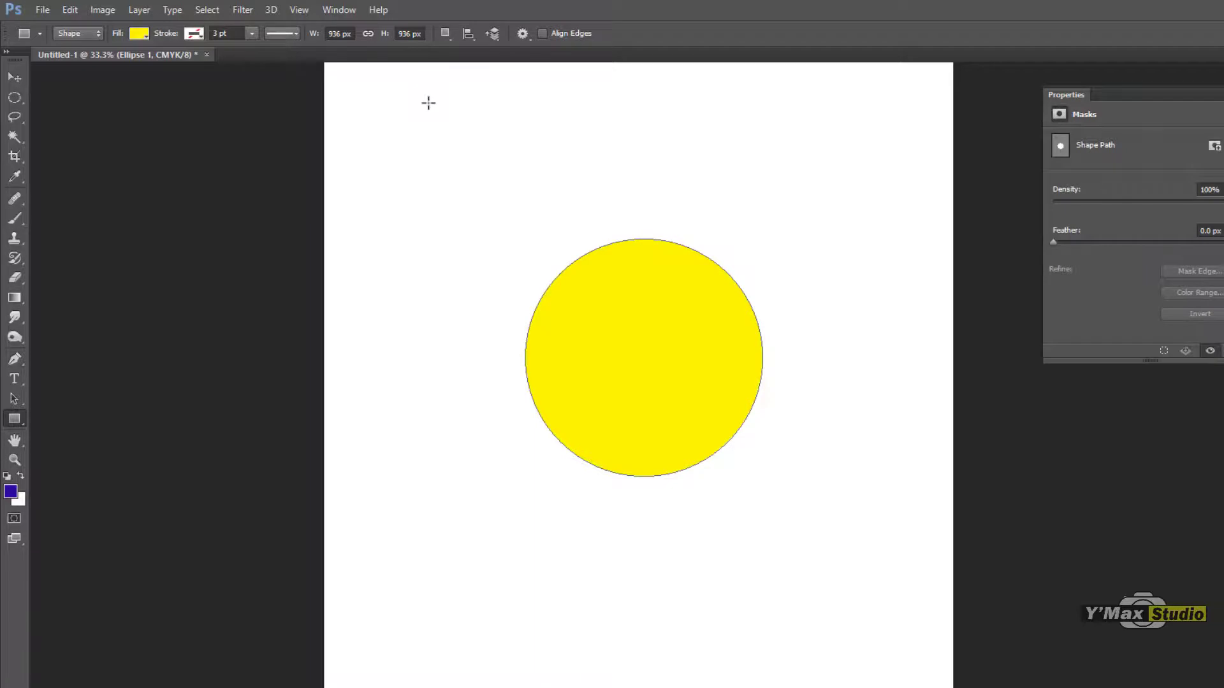
{"action": "left_click_drag", "start_coordinate": [429, 100], "coordinate": [545, 178]}
{"action": "left_click", "coordinate": [14, 77]}
{"action": "left_click_drag", "start_coordinate": [443, 138], "coordinate": [544, 246]}
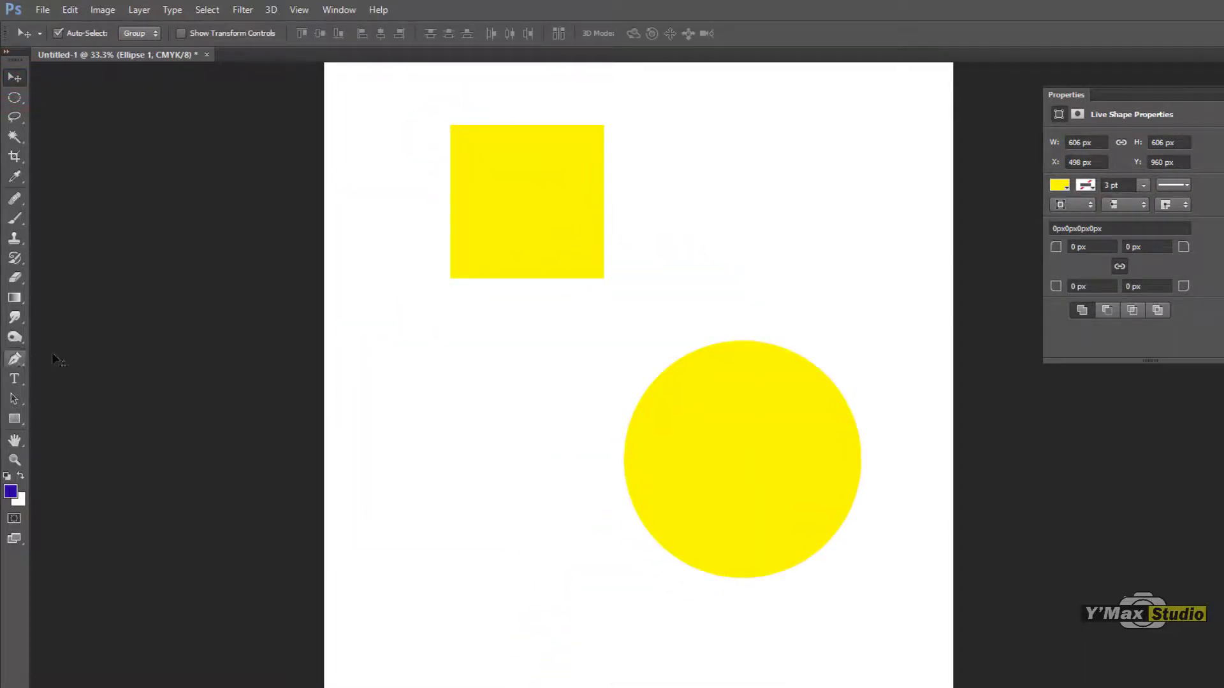
Step: Turn off the Rectangle tool's From Center option and deselect the shape layer
{"action": "left_click", "coordinate": [16, 418]}
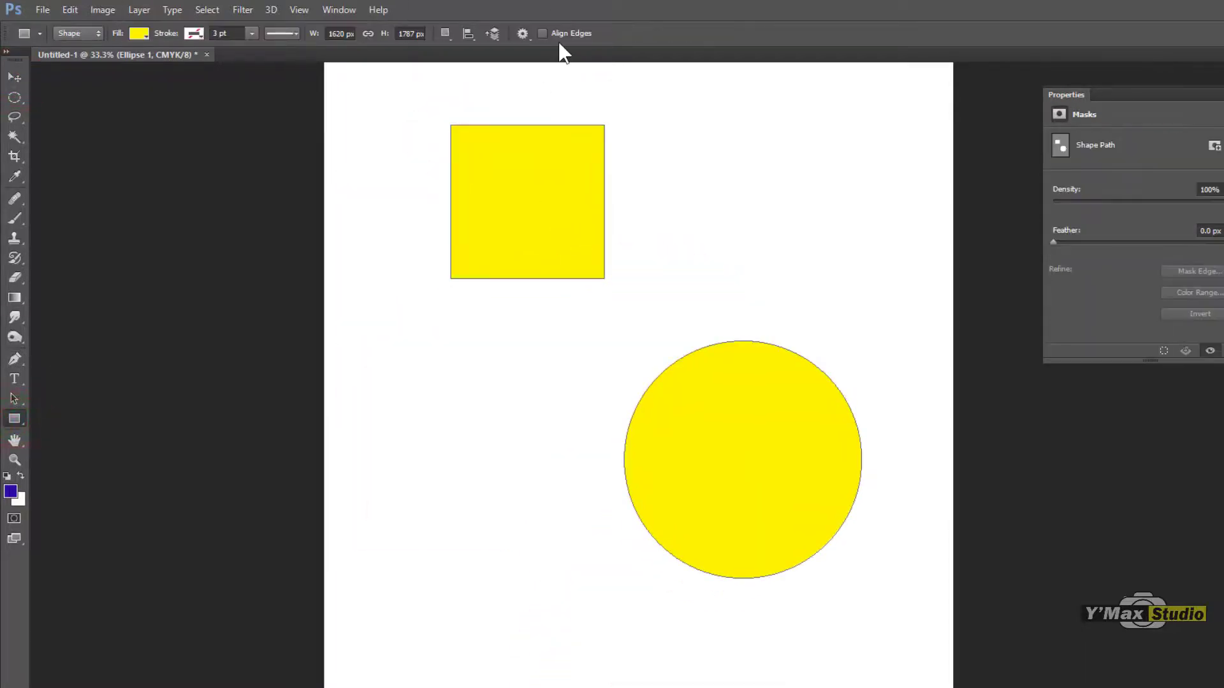
{"action": "left_click", "coordinate": [527, 33]}
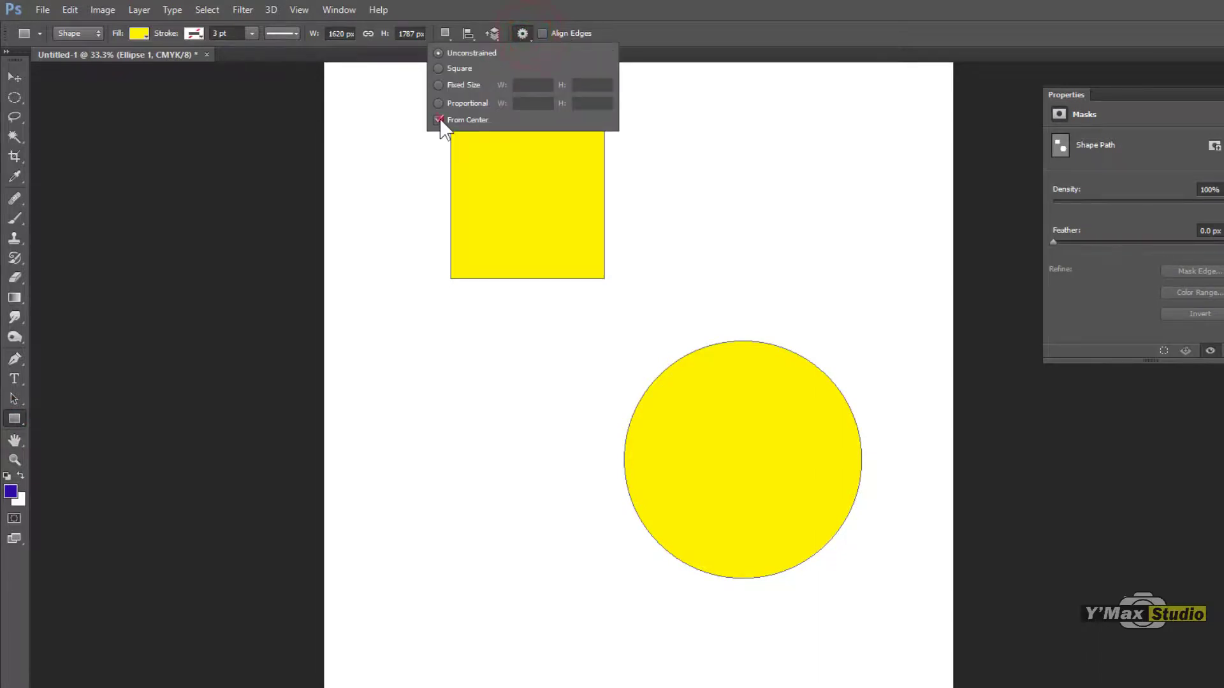
{"action": "left_click", "coordinate": [439, 121]}
{"action": "left_click", "coordinate": [14, 77]}
{"action": "left_click", "coordinate": [408, 372]}
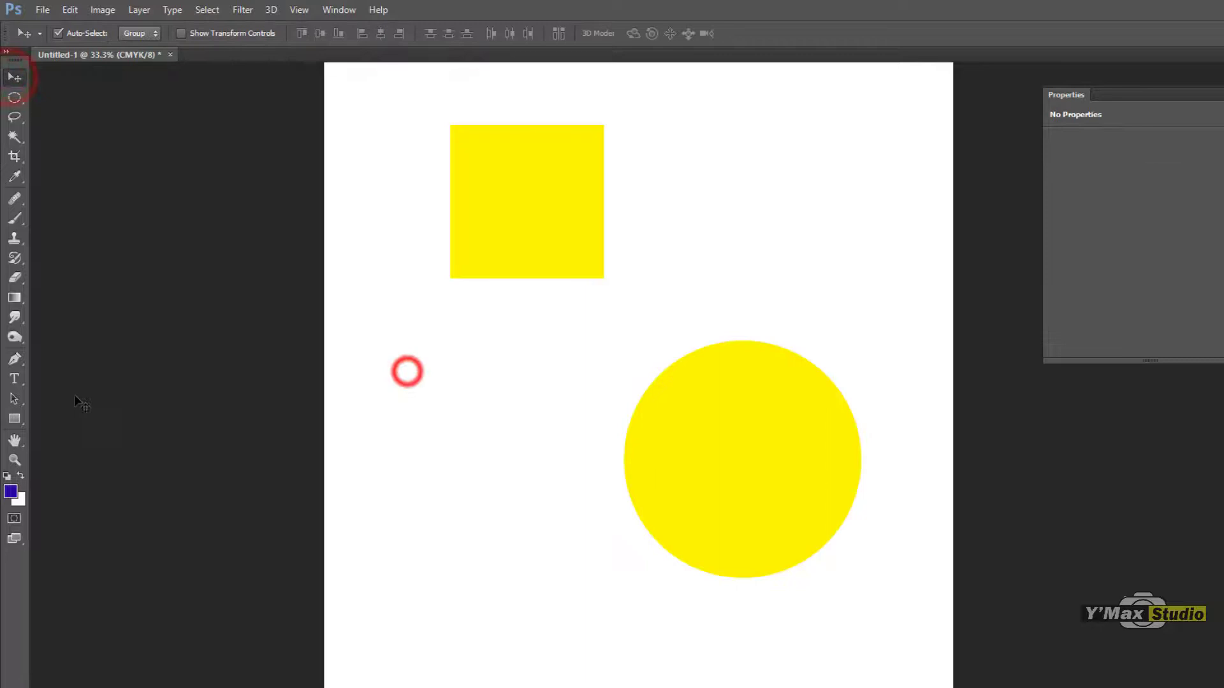
Step: Switch to the Polygon tool and delete the square and circle from the page
{"action": "left_click", "coordinate": [21, 418]}
{"action": "left_click", "coordinate": [21, 418]}
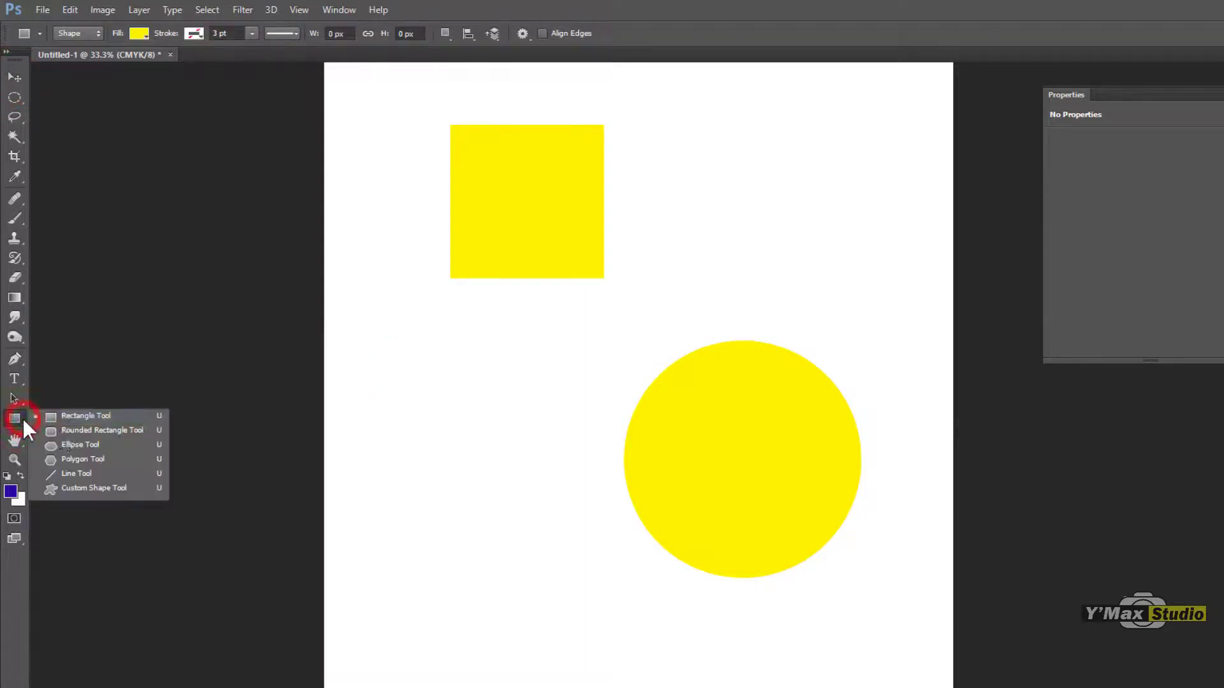
{"action": "left_click", "coordinate": [90, 447]}
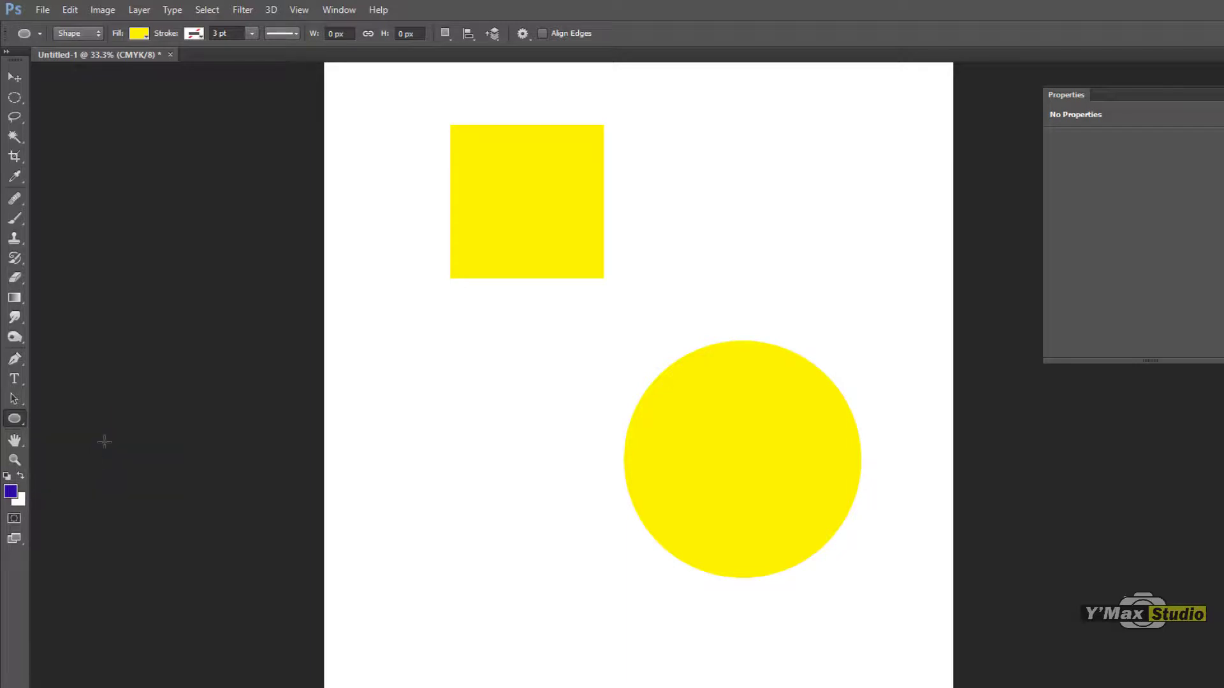
{"action": "left_click", "coordinate": [14, 419]}
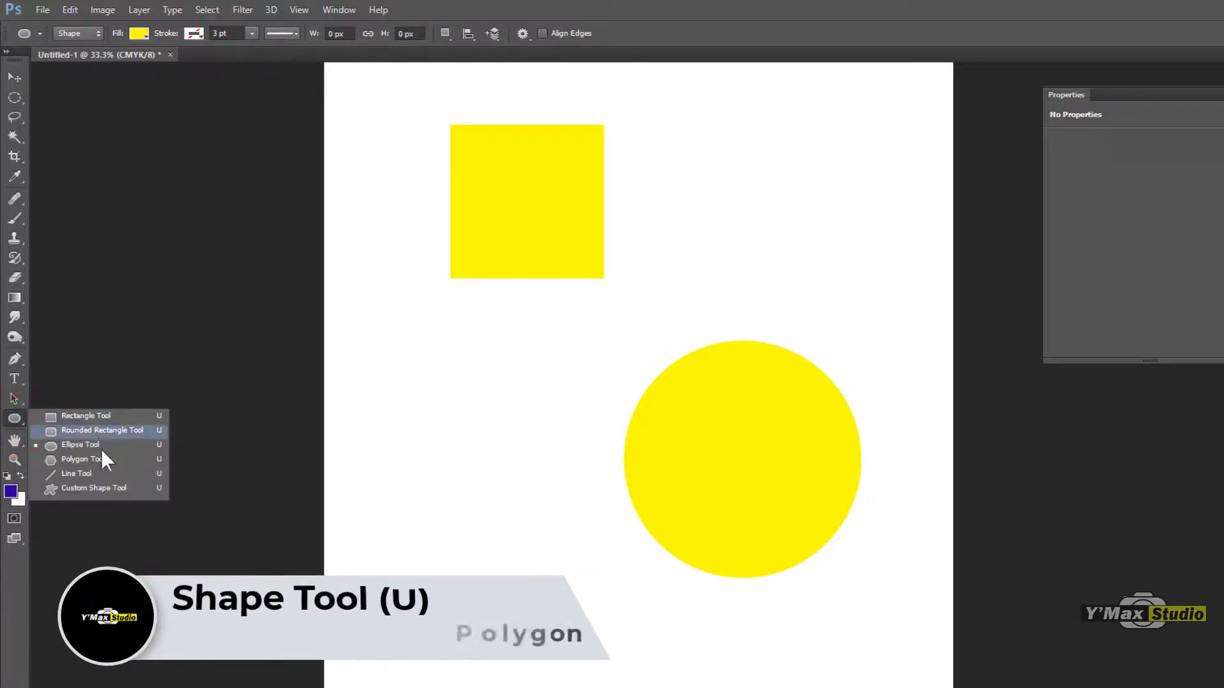
{"action": "left_click", "coordinate": [104, 459]}
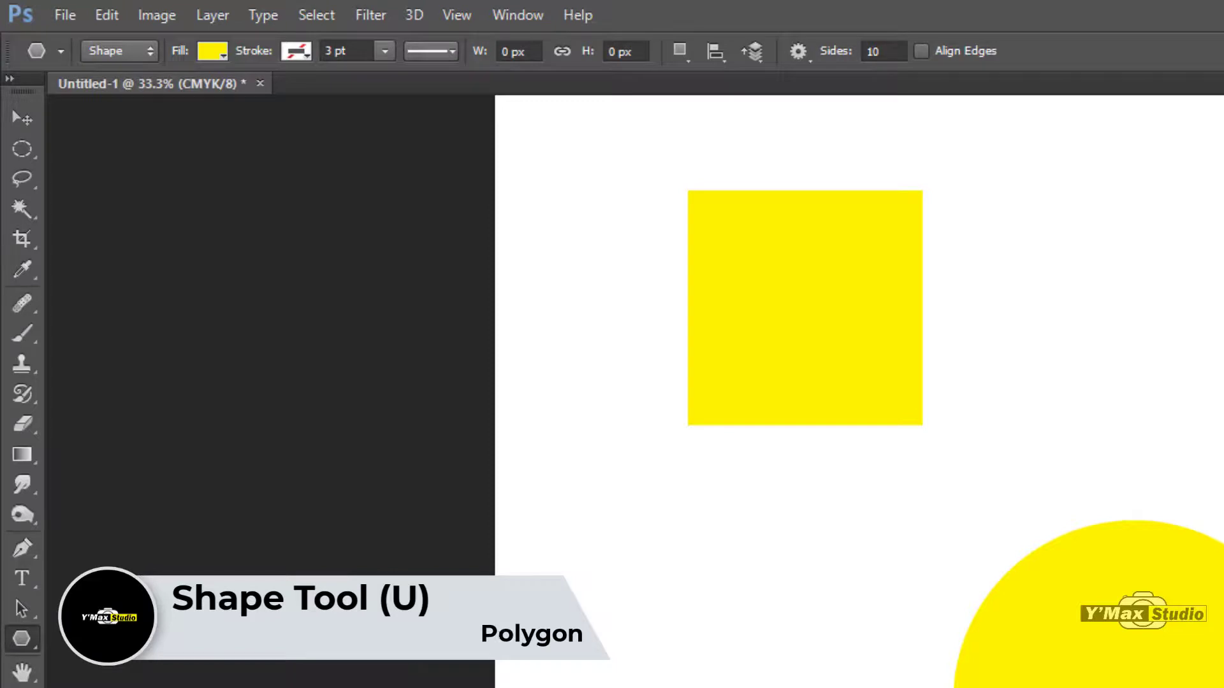
{"action": "left_click", "coordinate": [22, 117]}
{"action": "left_click", "coordinate": [733, 281]}
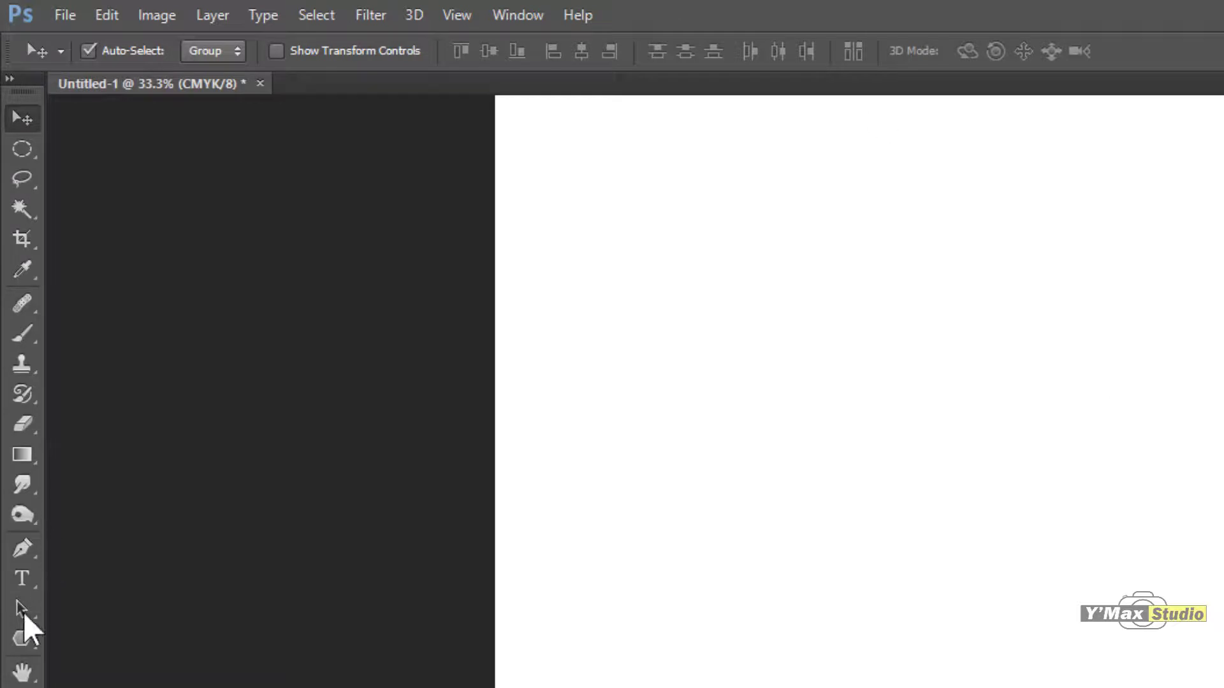
Step: Set the polygon to 6 sides and draw two separate hexagons of about 887 × 817 px and 570 × 499 px
{"action": "left_click", "coordinate": [22, 639]}
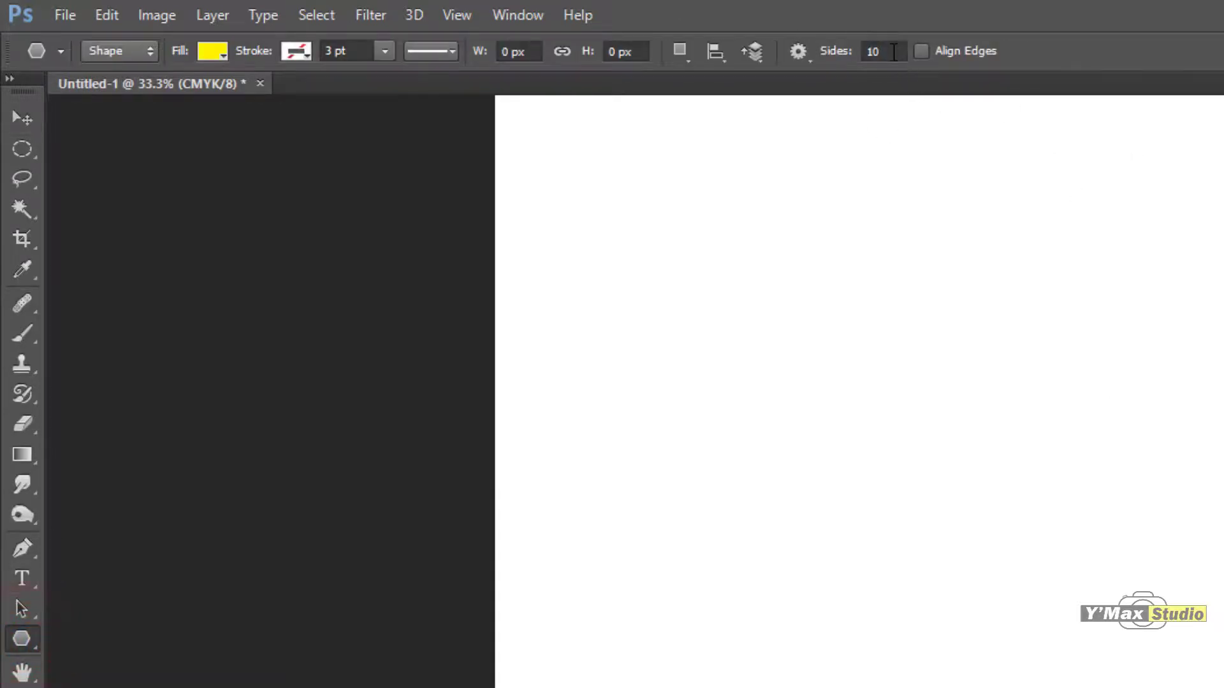
{"action": "double_click", "coordinate": [883, 51]}
{"action": "type", "text": "6"}
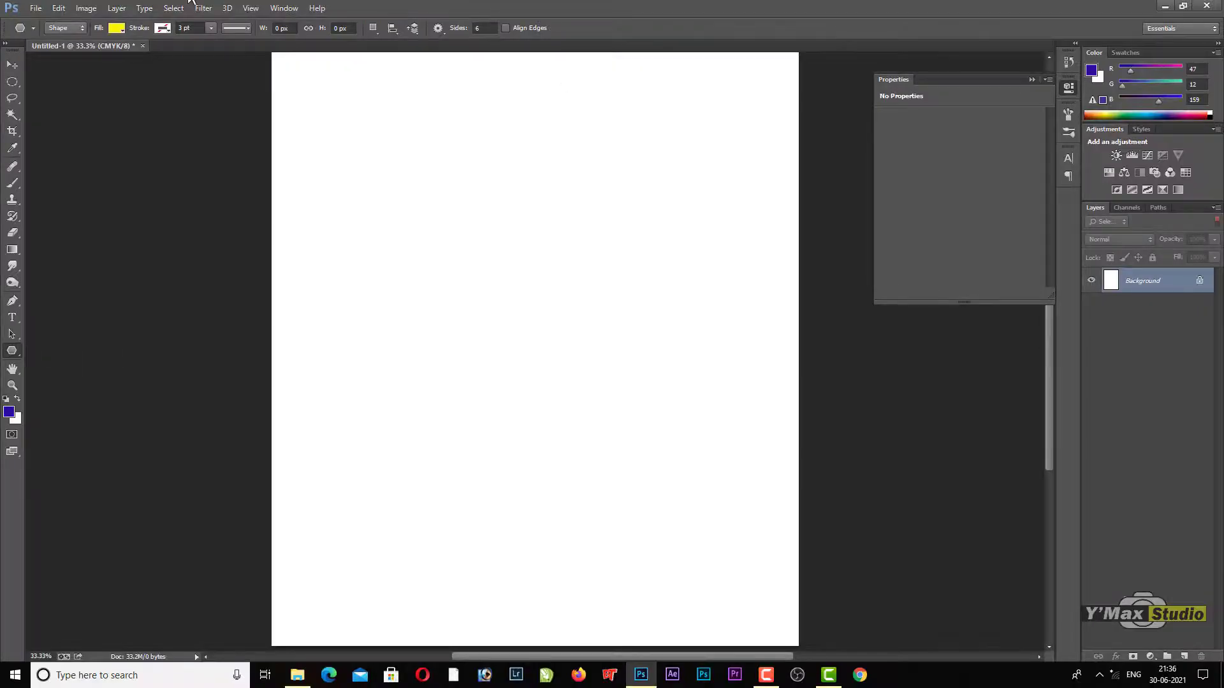
{"action": "left_click_drag", "start_coordinate": [480, 300], "coordinate": [537, 377]}
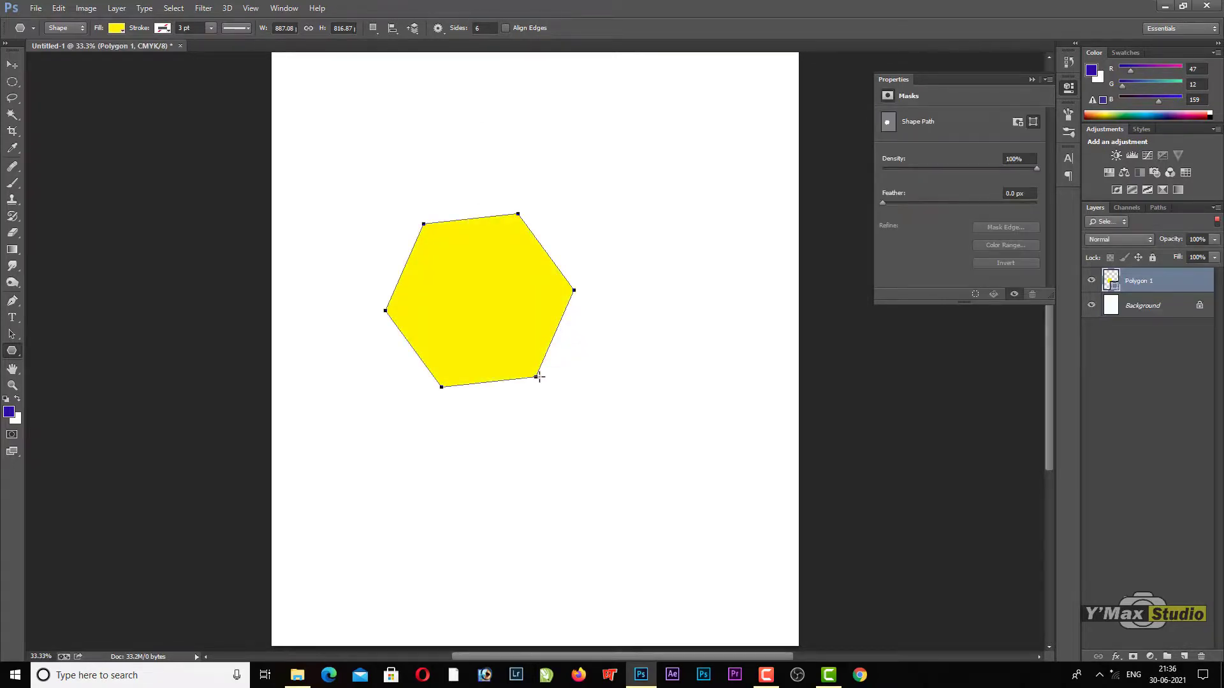
{"action": "left_click_drag", "start_coordinate": [557, 497], "coordinate": [619, 497]}
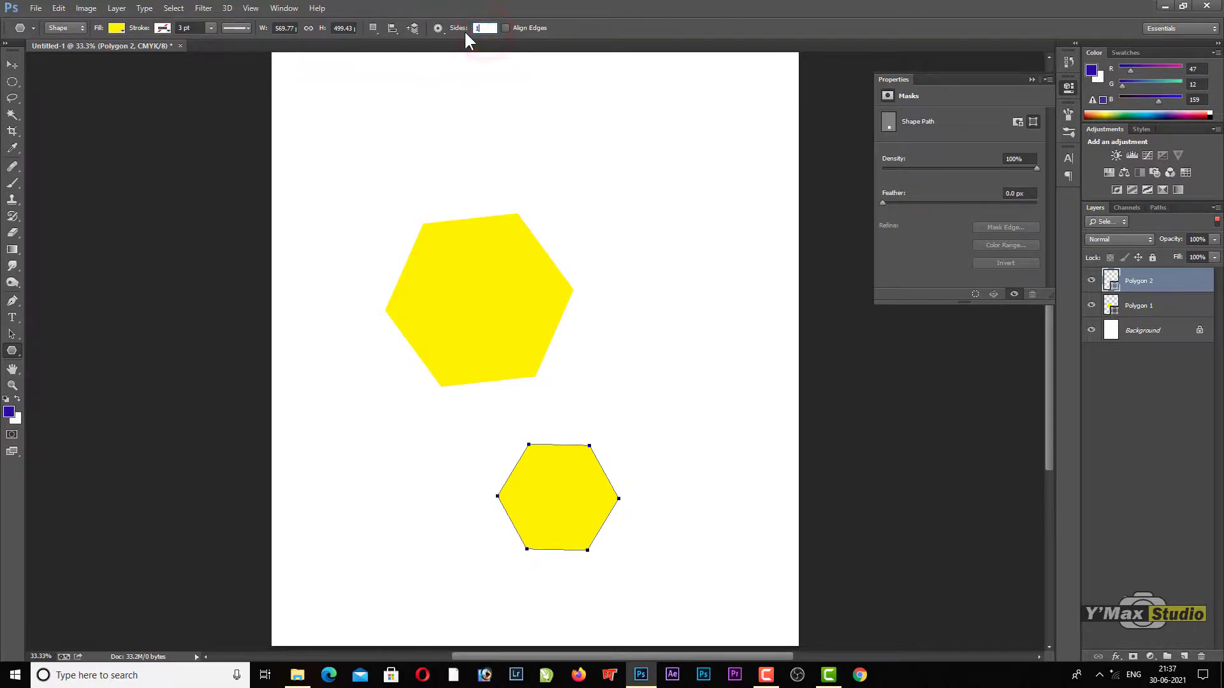
Step: Set the polygon to 10 sides and draw a decagon of about 649 × 677 px above the large hexagon
{"action": "left_click_drag", "start_coordinate": [557, 163], "coordinate": [623, 186]}
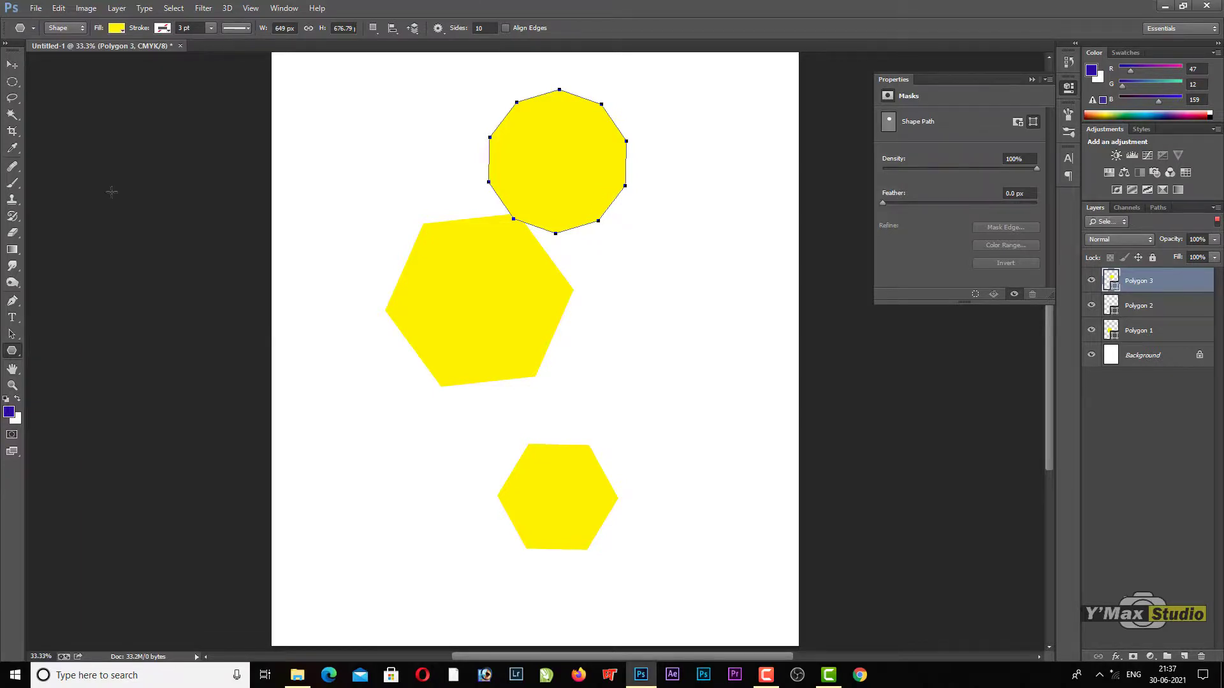
{"action": "left_click", "coordinate": [17, 352]}
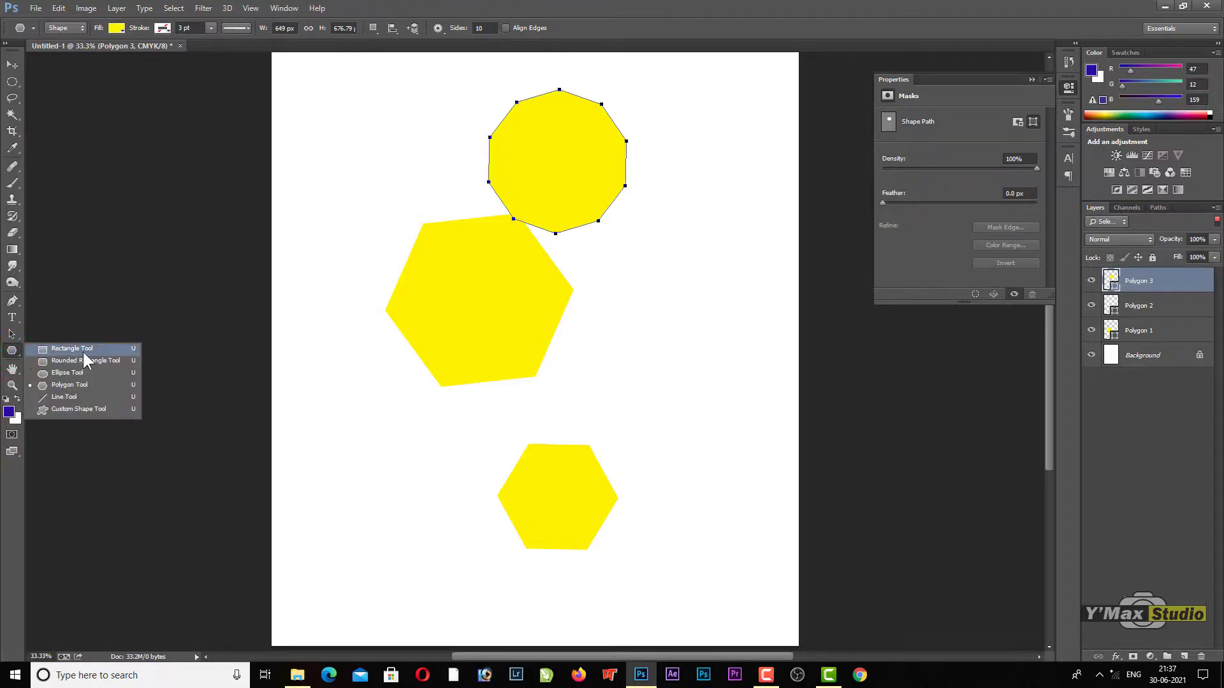
{"action": "left_click", "coordinate": [90, 386]}
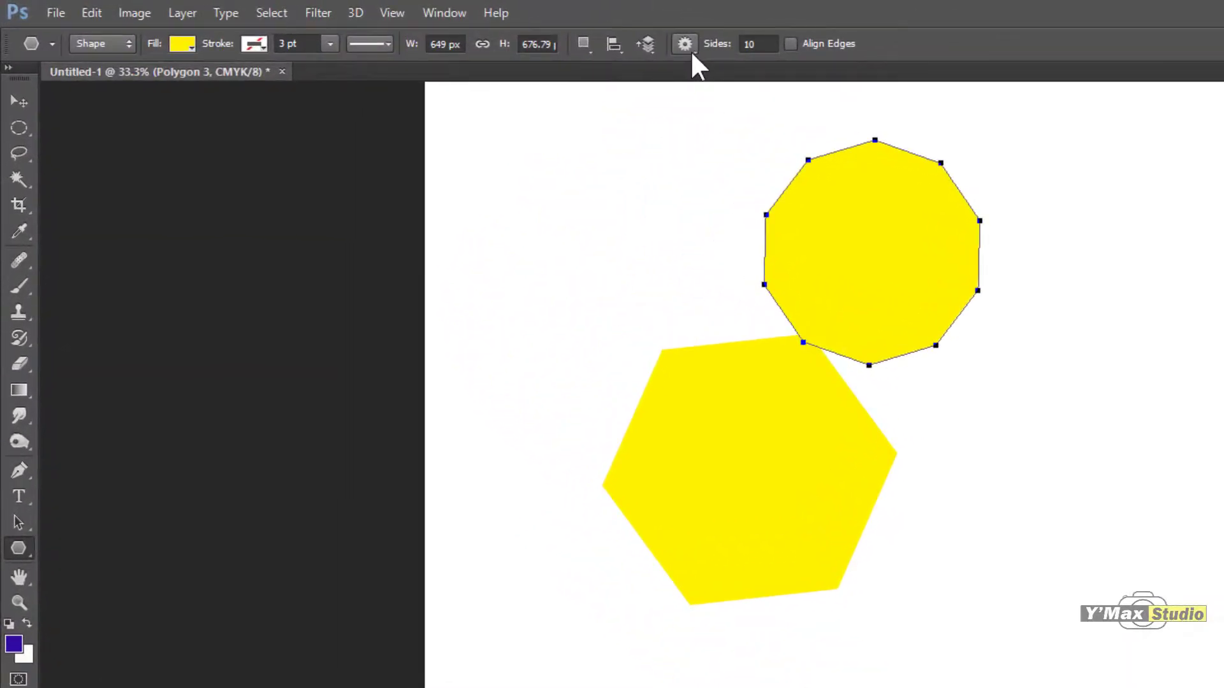
Step: Enable Smooth Corners for the 10-sided polygon and draw two shapes of about 462 × 469 px and 425 × 432 px
{"action": "left_click", "coordinate": [692, 51]}
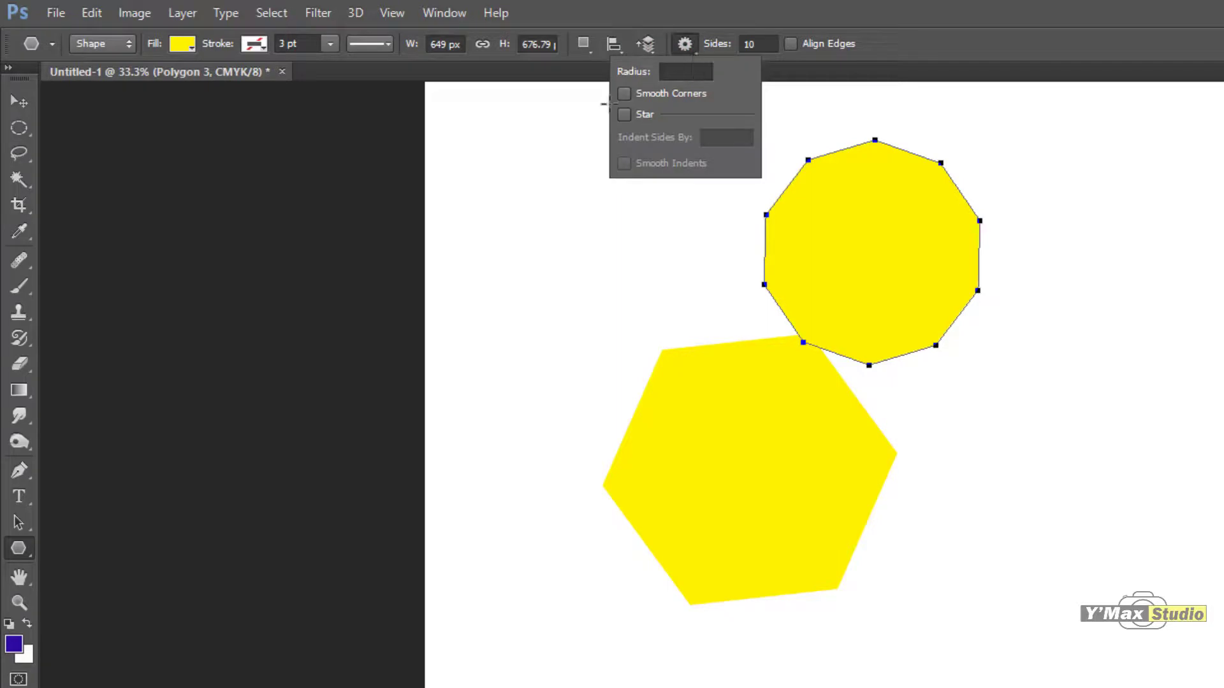
{"action": "left_click", "coordinate": [625, 94]}
{"action": "left_click_drag", "start_coordinate": [1019, 385], "coordinate": [1067, 449]}
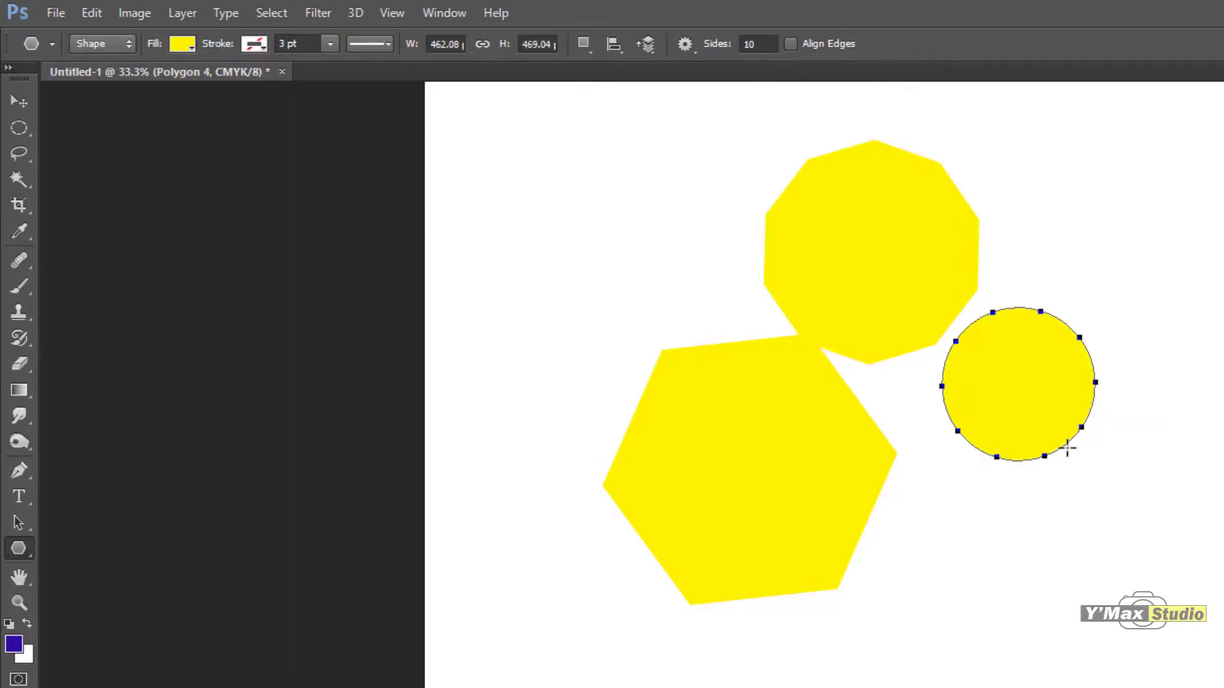
{"action": "left_click_drag", "start_coordinate": [999, 577], "coordinate": [1044, 636]}
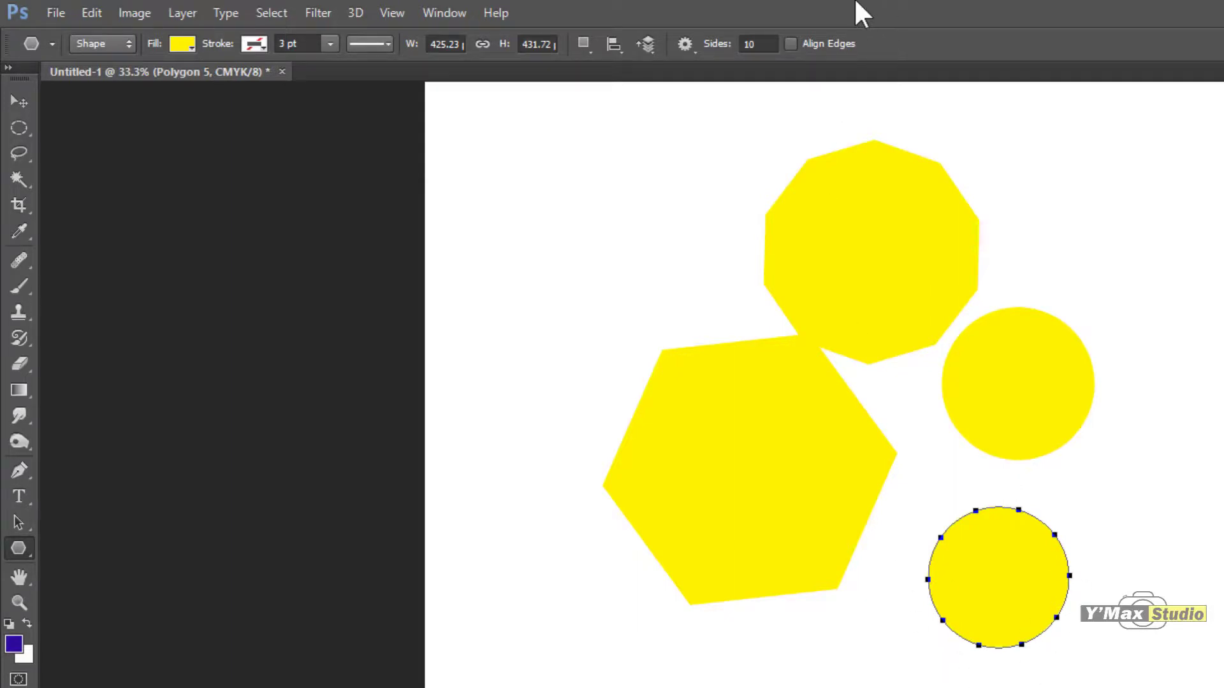
Step: Disable Smooth Corners, enable Star with 50% indent, and draw a 10-sided star of about 439 × 446 px beside the decagon
{"action": "left_click", "coordinate": [692, 47]}
{"action": "left_click", "coordinate": [625, 92]}
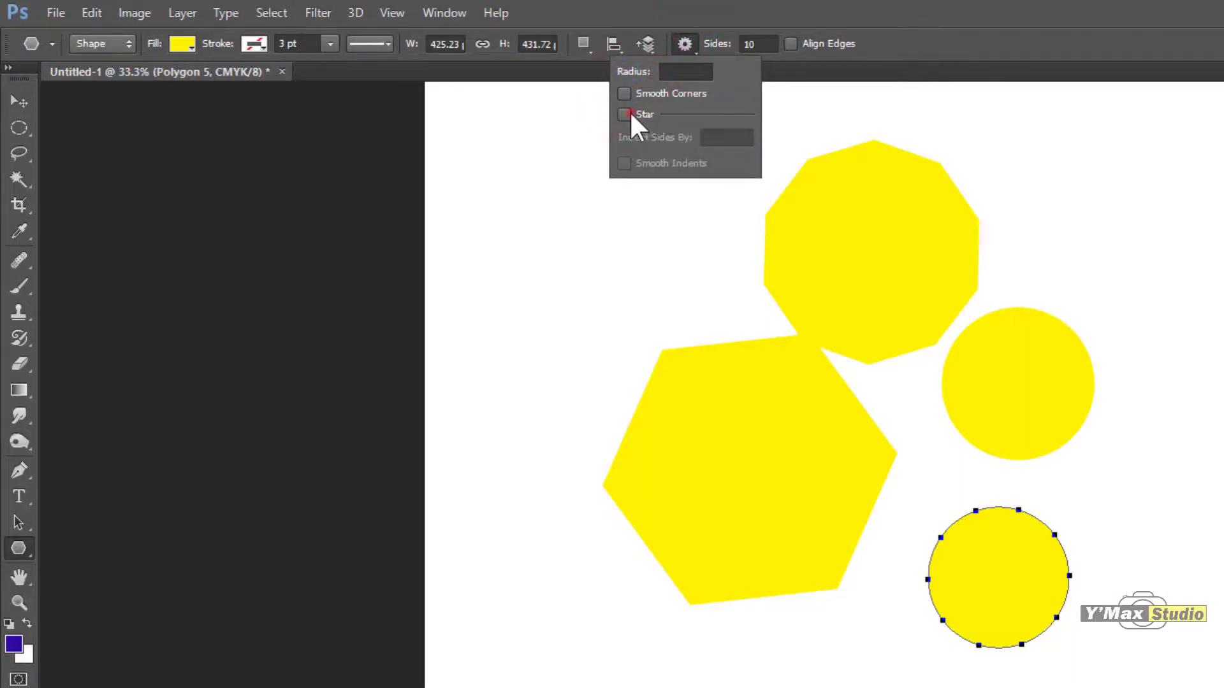
{"action": "left_click", "coordinate": [630, 112]}
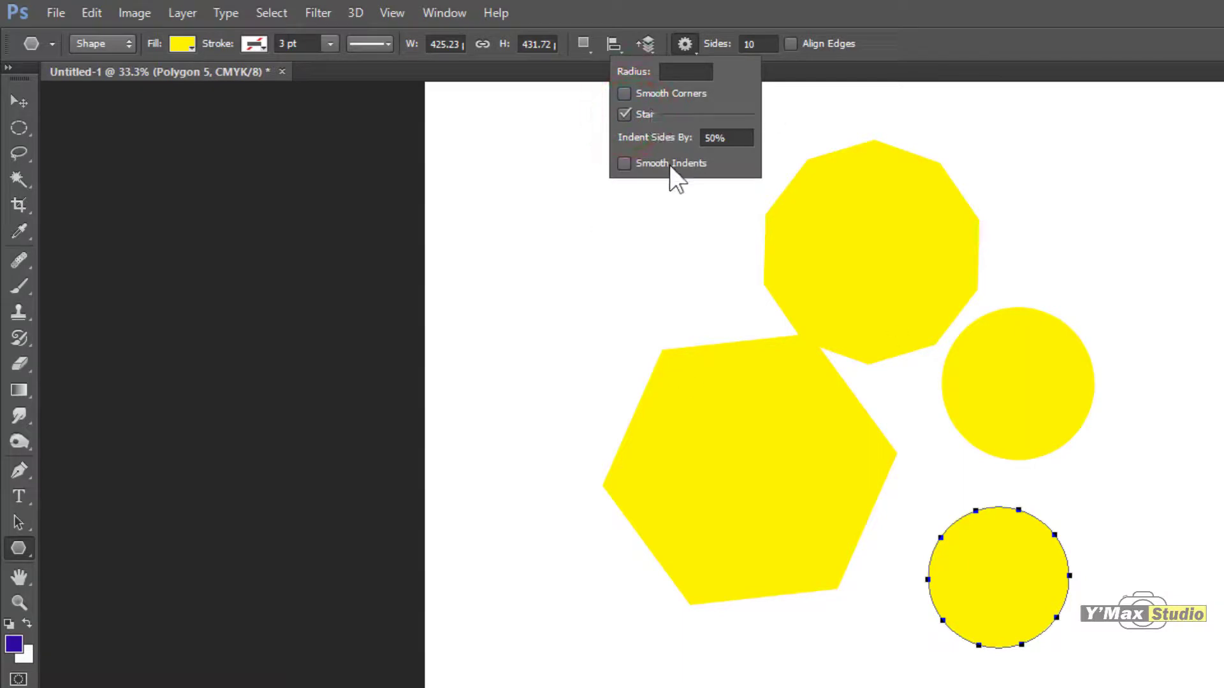
{"action": "left_click_drag", "start_coordinate": [582, 255], "coordinate": [622, 318]}
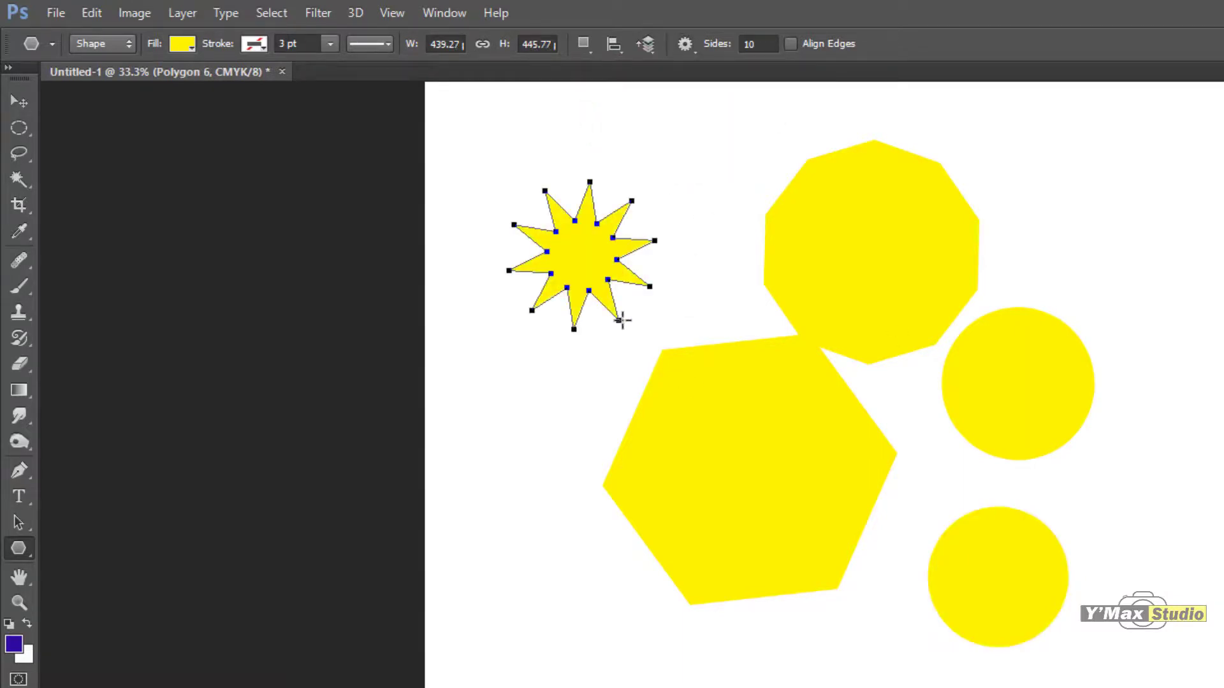
{"action": "left_click", "coordinate": [694, 54]}
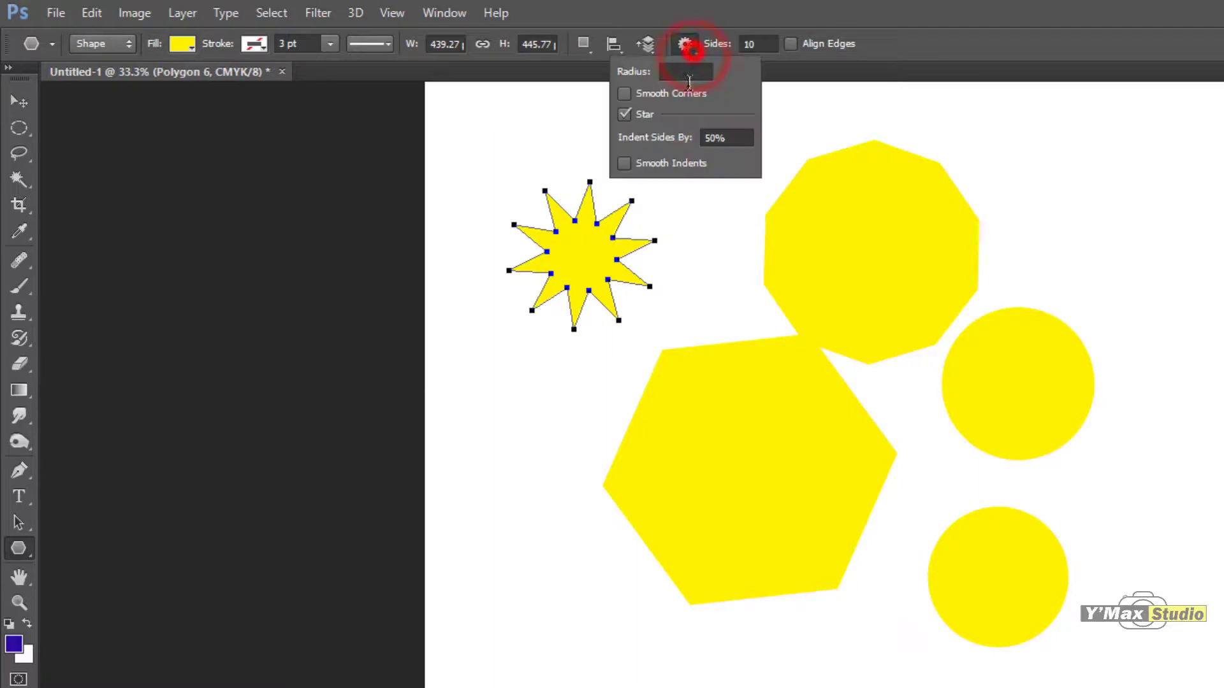
{"action": "left_click", "coordinate": [905, 112]}
{"action": "left_click", "coordinate": [892, 492]}
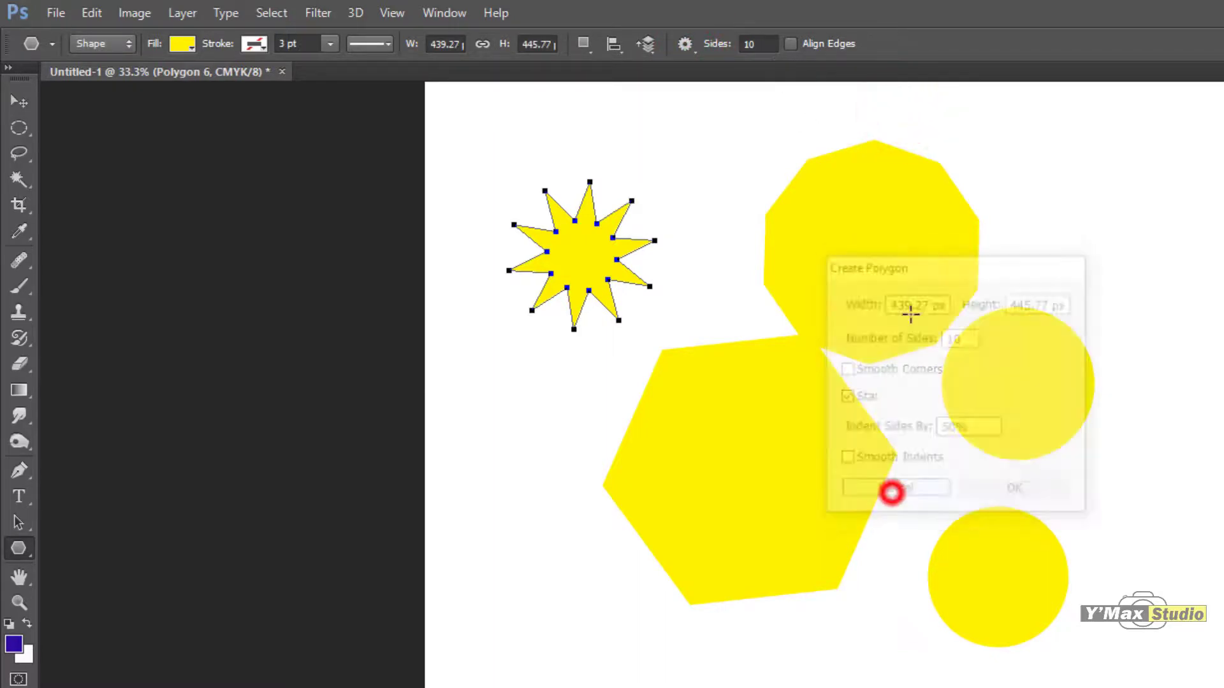
Step: Draw a 5-sided star of about 823 × 846 px and move it over the decagon and the upper smooth-cornered shape
{"action": "left_click", "coordinate": [773, 44]}
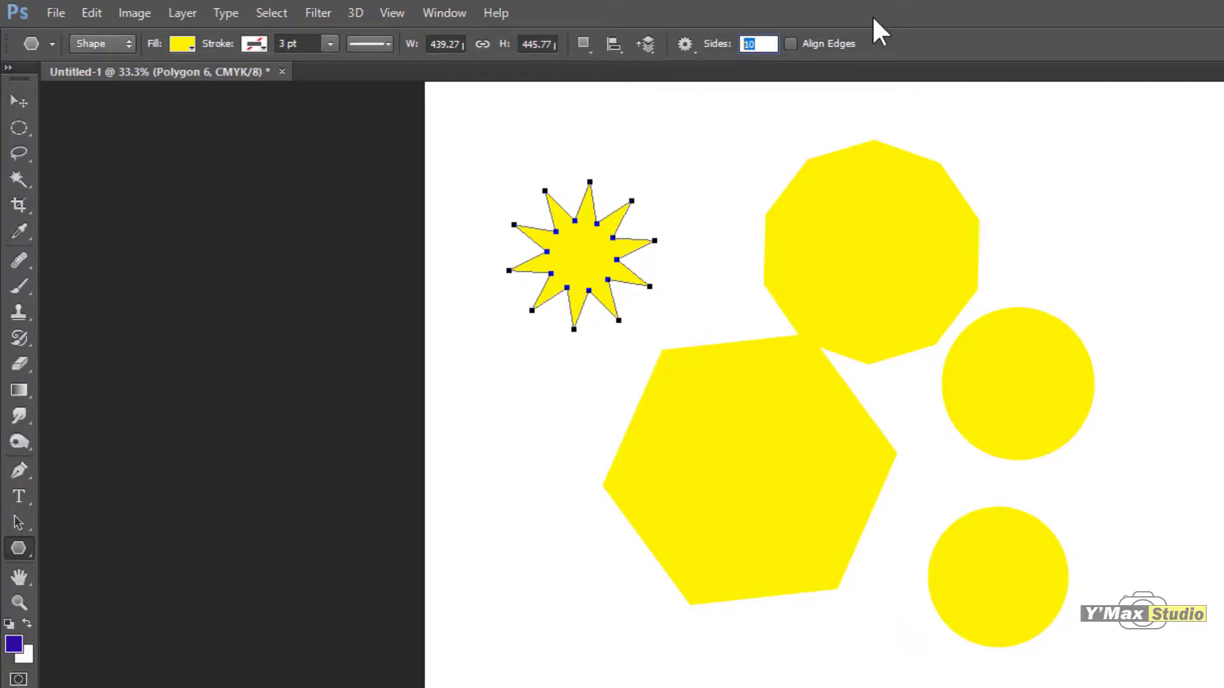
{"action": "type", "text": "5"}
{"action": "key", "text": "Return"}
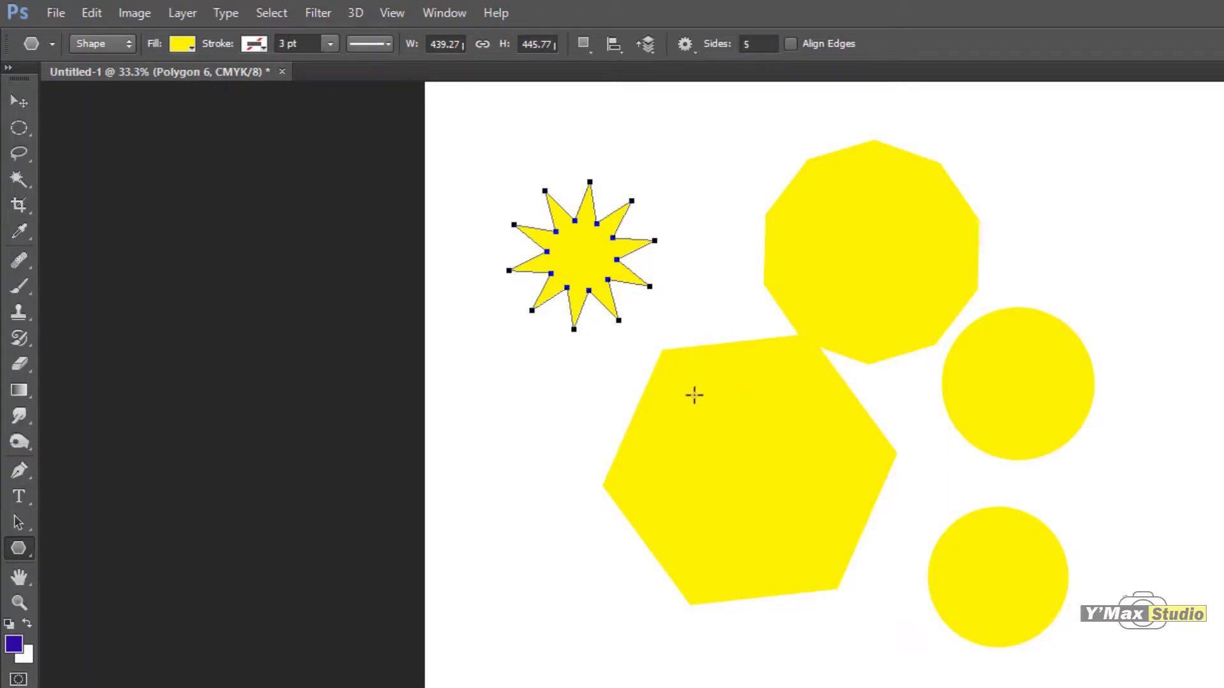
{"action": "left_click_drag", "start_coordinate": [577, 395], "coordinate": [704, 476]}
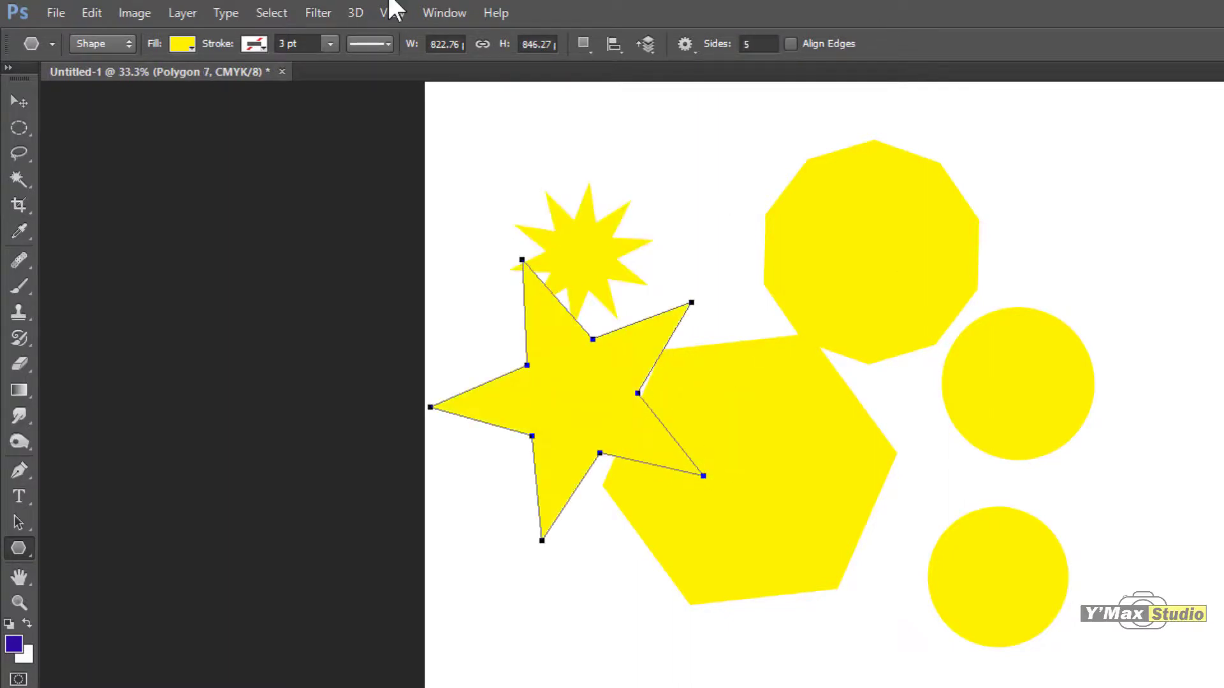
{"action": "left_click", "coordinate": [19, 101]}
{"action": "left_click_drag", "start_coordinate": [613, 420], "coordinate": [969, 377]}
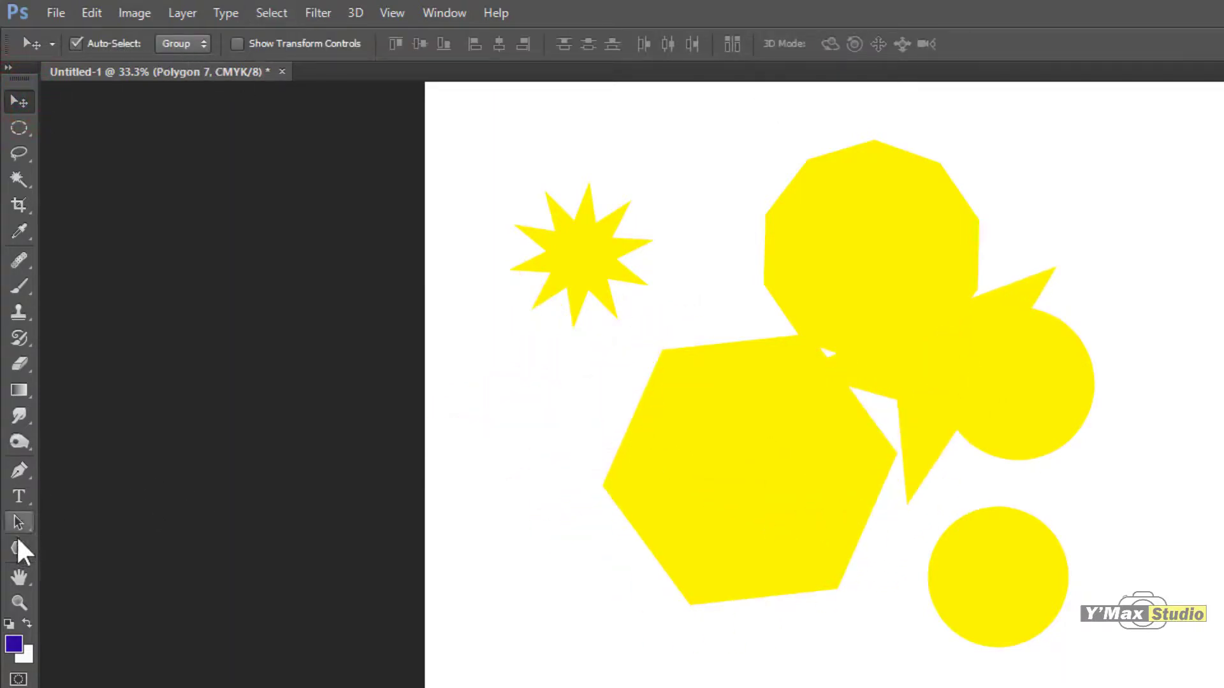
Step: Change the fill of the large five-pointed star to green
{"action": "left_click", "coordinate": [18, 543]}
{"action": "left_click", "coordinate": [186, 43]}
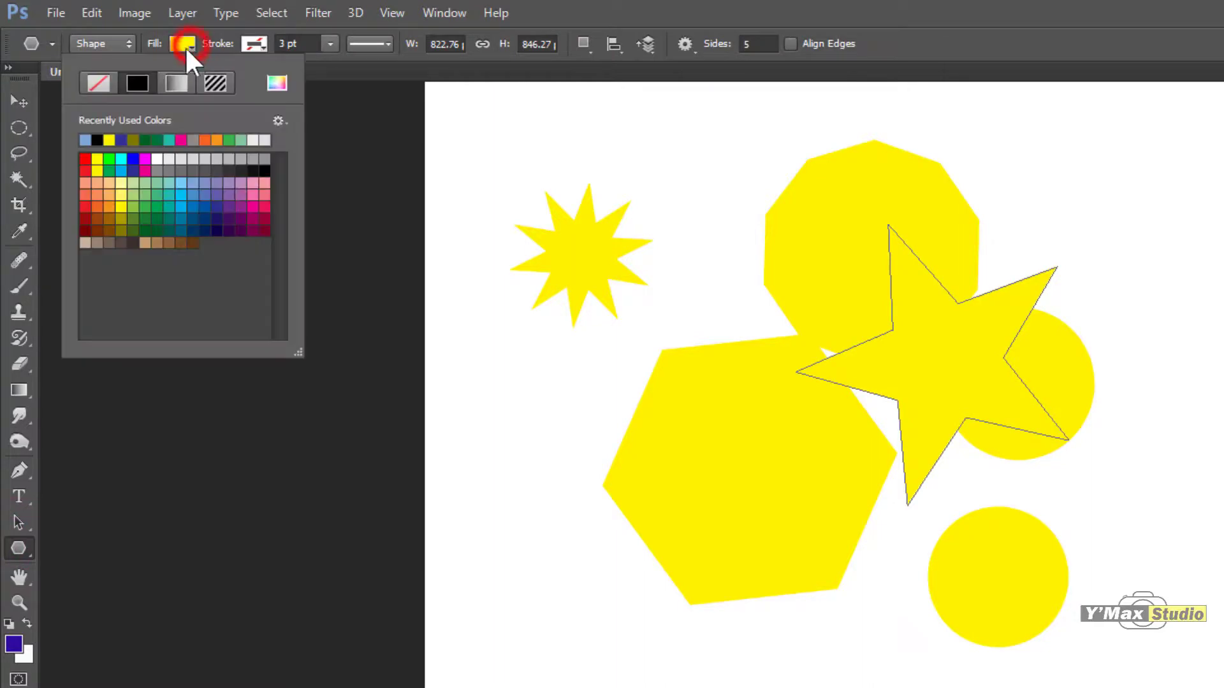
{"action": "left_click", "coordinate": [157, 204]}
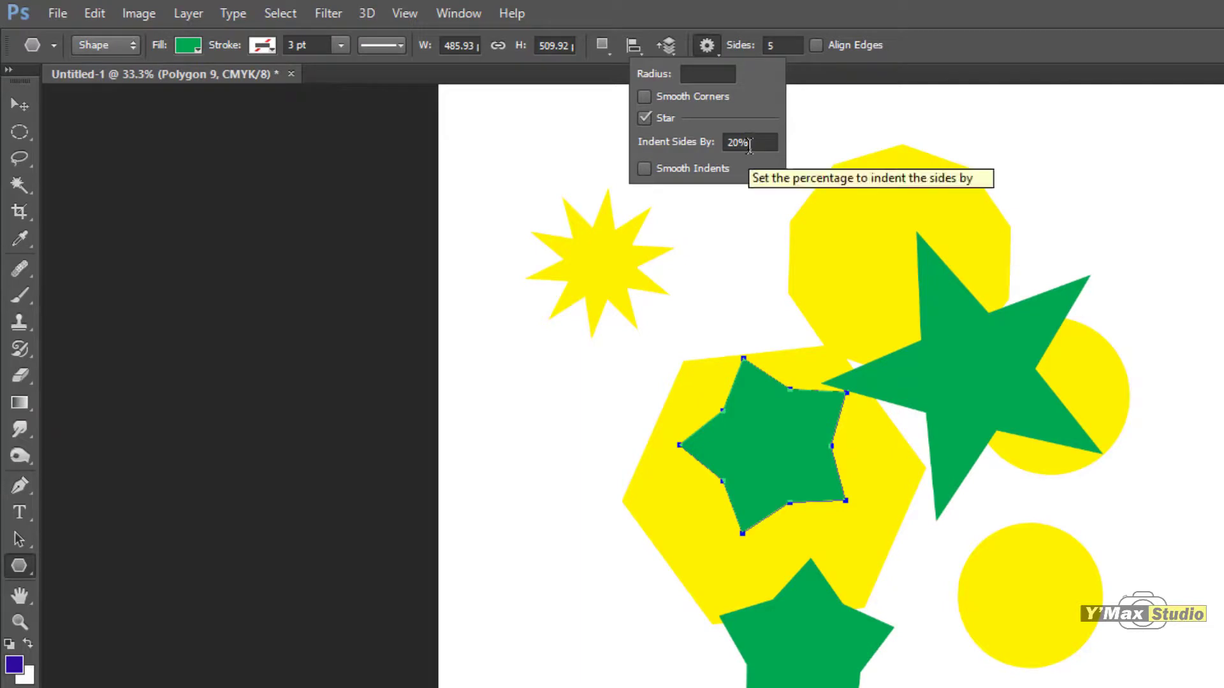
Step: Enable Smooth Indents at 20% indent and draw two 5-sided stars of about 445 × 423 px and 680 × 666 px
{"action": "left_click", "coordinate": [644, 167]}
{"action": "left_click_drag", "start_coordinate": [658, 247], "coordinate": [705, 309]}
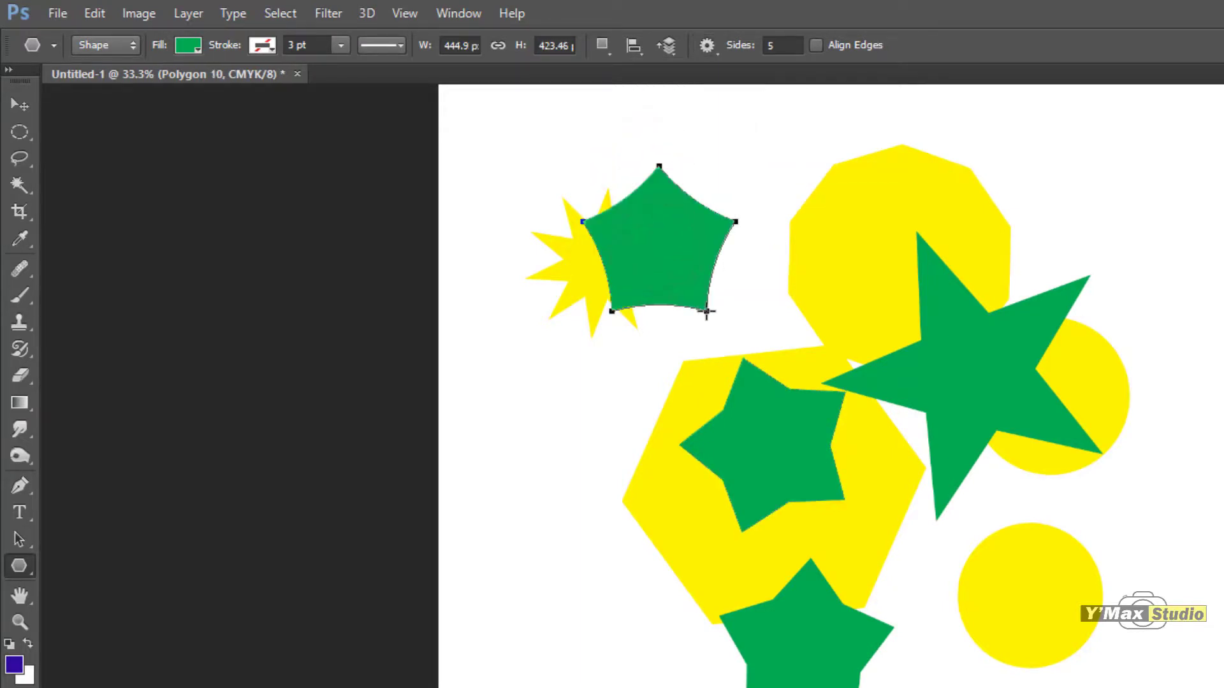
{"action": "left_click_drag", "start_coordinate": [1002, 564], "coordinate": [1097, 664]}
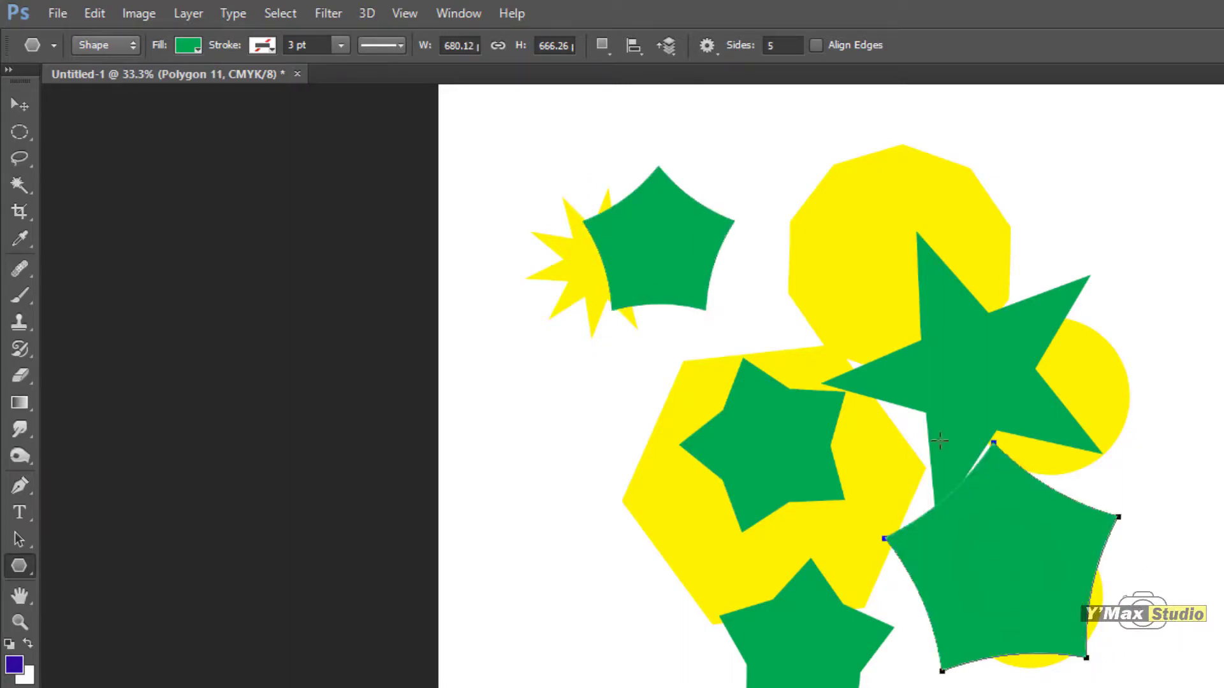
Step: Set the star indent to 75% and draw a smooth-indented star of about 661 × 694 px over the lowest hexagon
{"action": "left_click", "coordinate": [708, 44]}
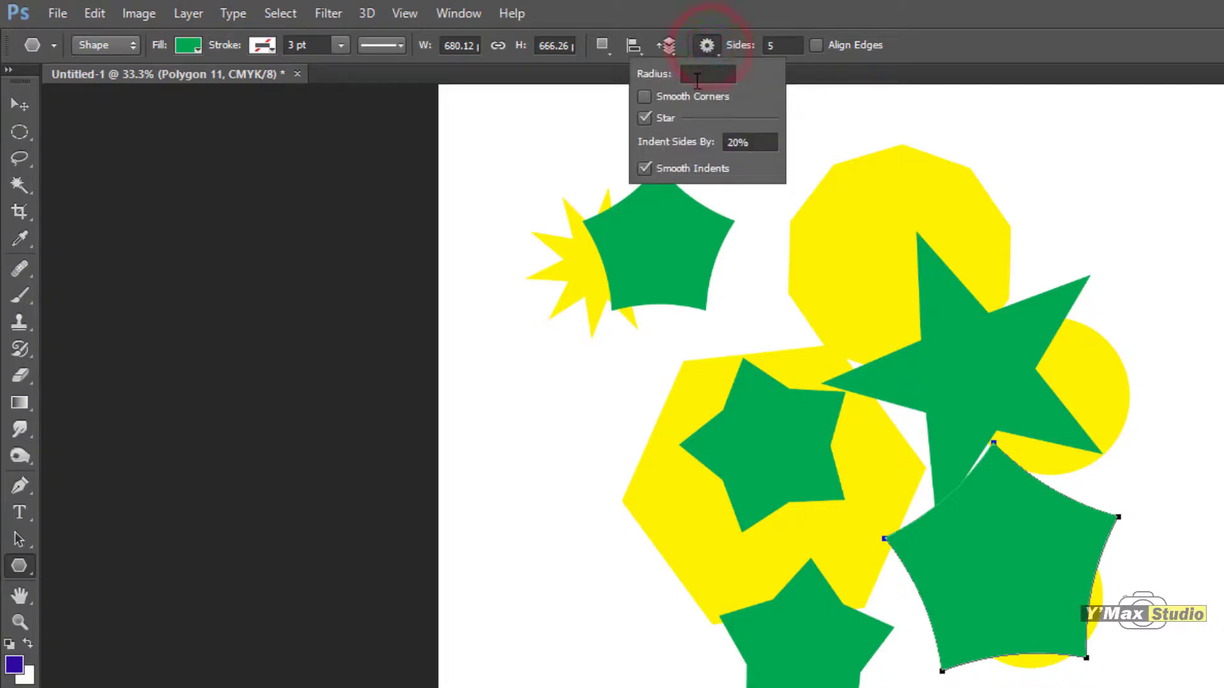
{"action": "double_click", "coordinate": [772, 142]}
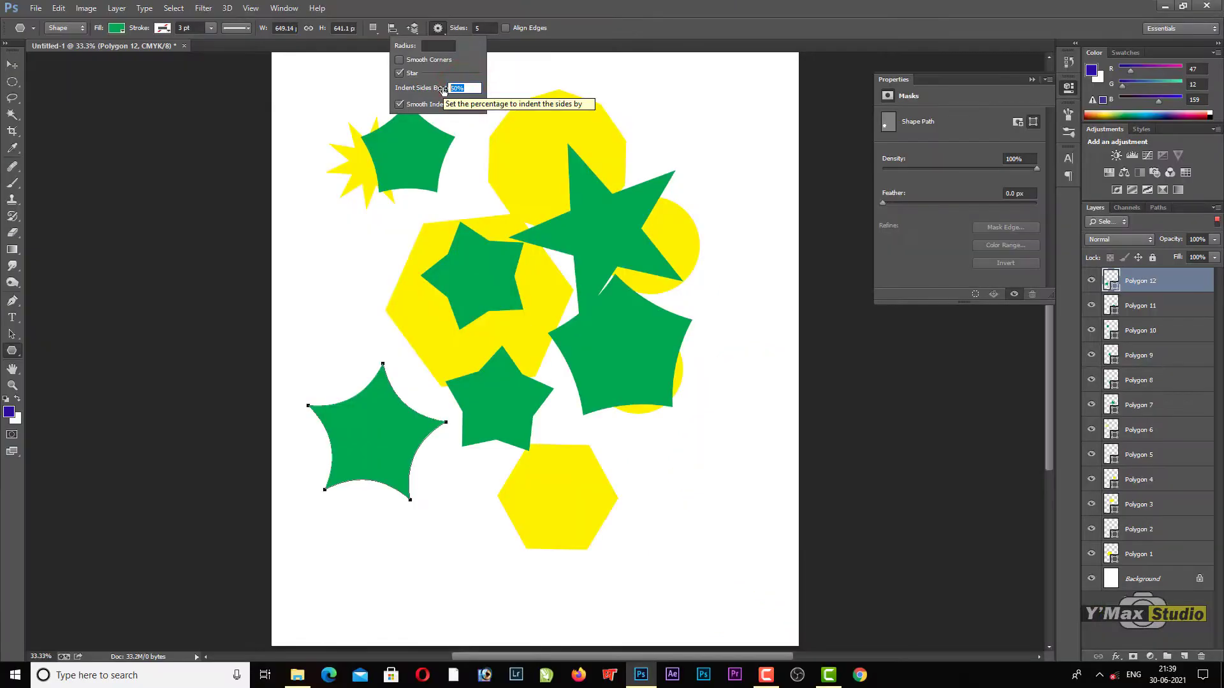
{"action": "type", "text": "75"}
{"action": "key", "text": "Return"}
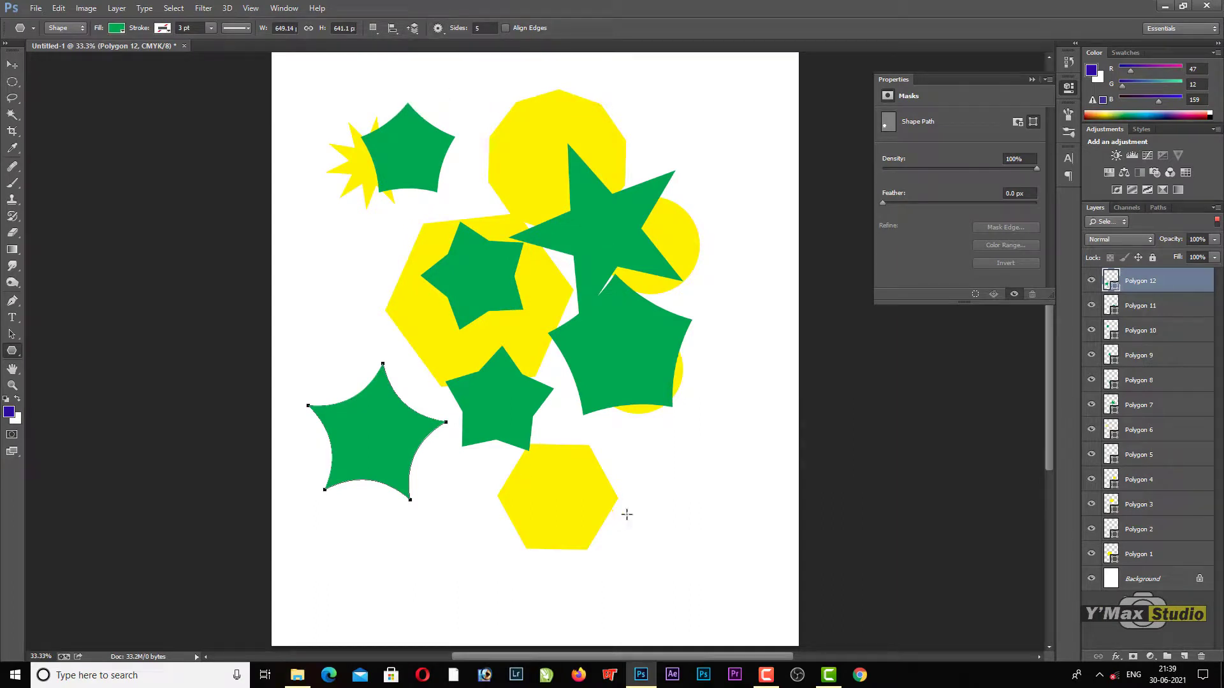
{"action": "left_click_drag", "start_coordinate": [635, 492], "coordinate": [698, 537]}
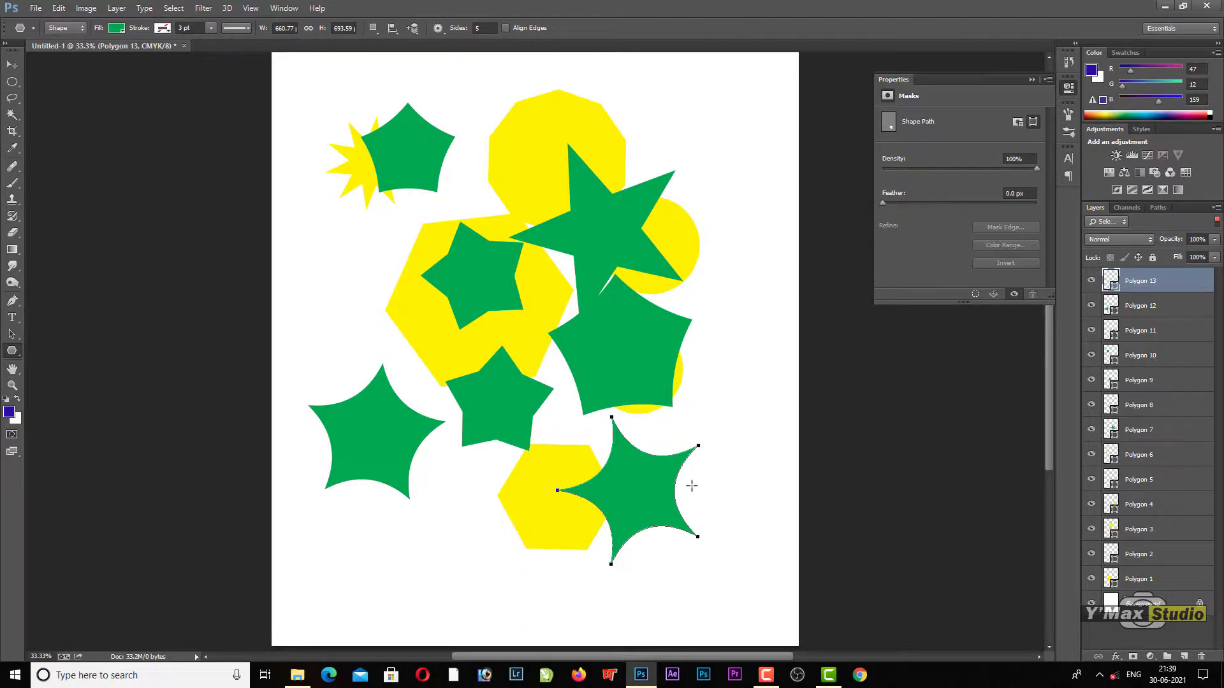
Step: Disable Smooth Indents and draw a sharp 5-sided star of about 897 × 863 px overlapping the lower-left green star
{"action": "left_click", "coordinate": [438, 29]}
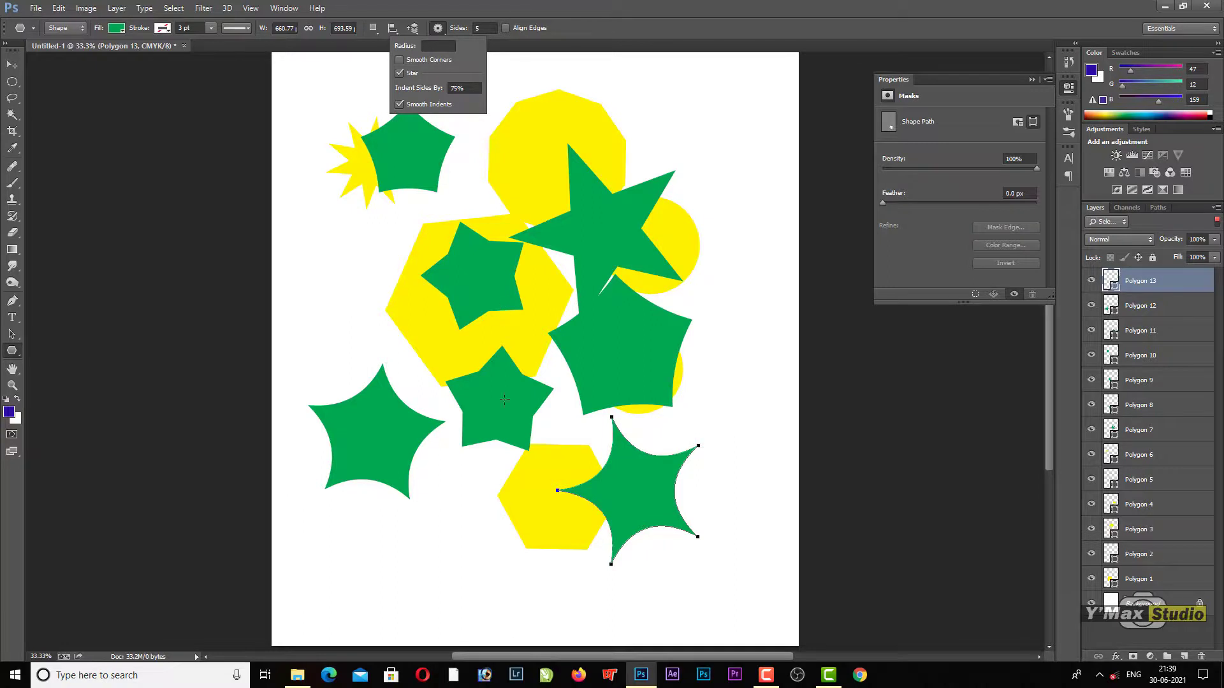
{"action": "left_click", "coordinate": [400, 104]}
{"action": "left_click_drag", "start_coordinate": [422, 432], "coordinate": [488, 516]}
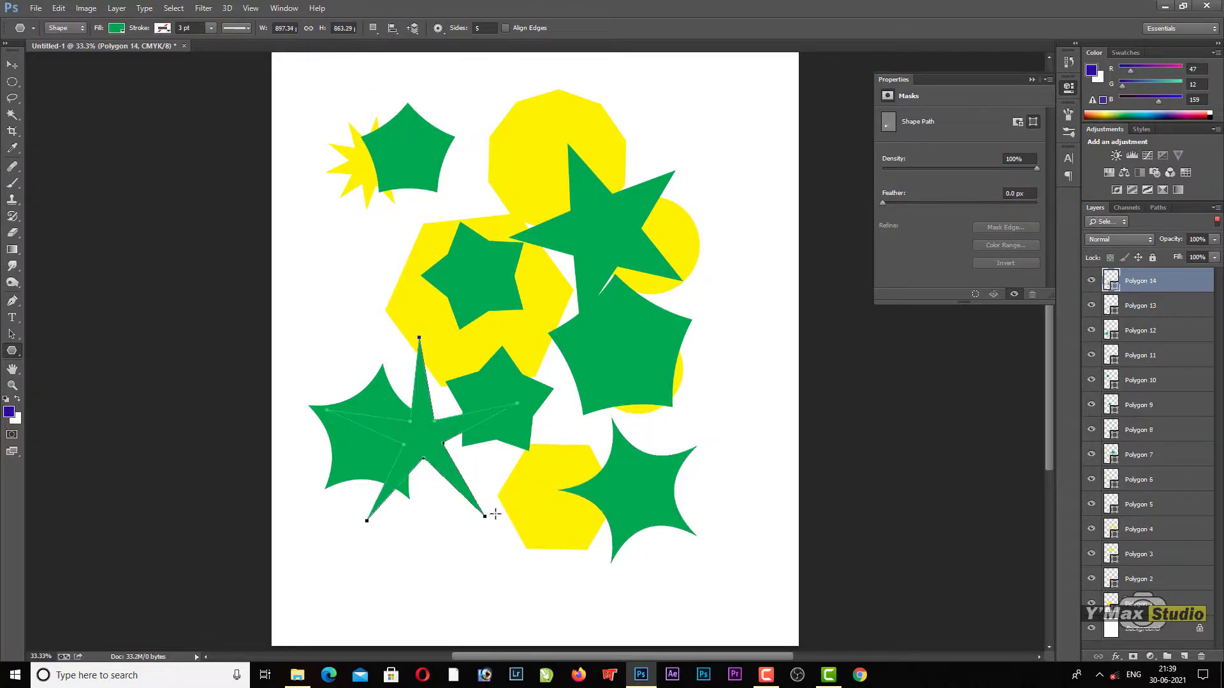
Step: Enable Smooth Corners, draw a star of about 504 × 492 px at the page's left edge, and move it beside the large hexagon
{"action": "left_click", "coordinate": [441, 27]}
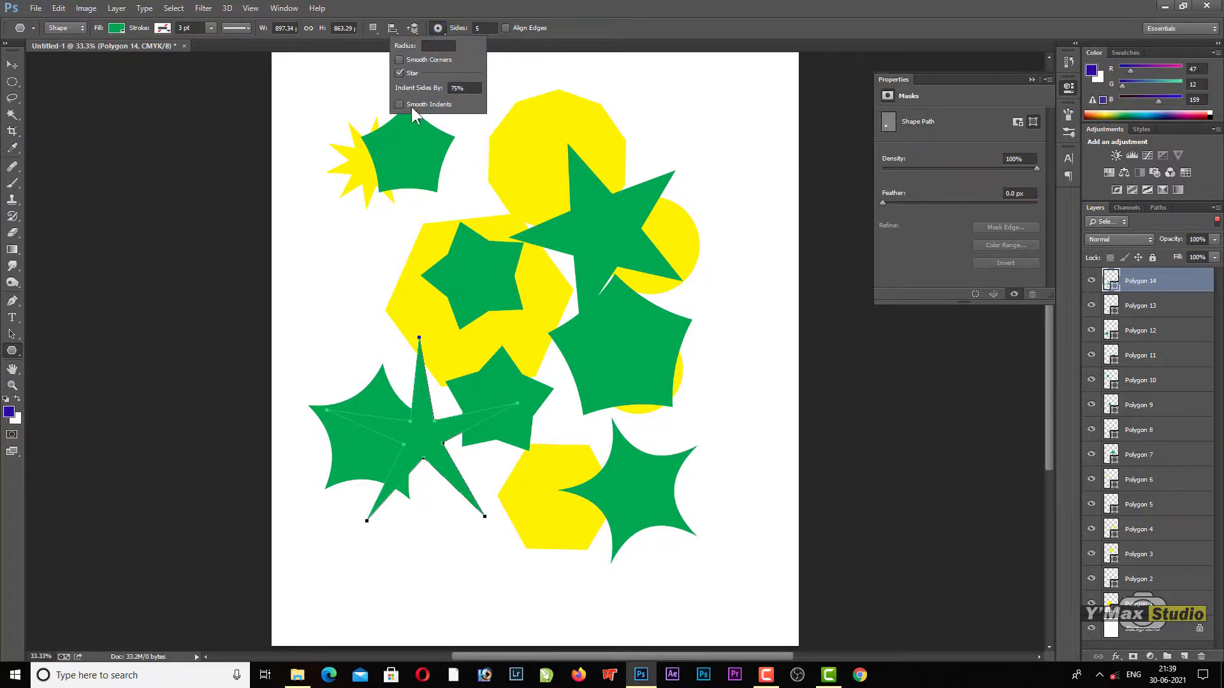
{"action": "left_click", "coordinate": [400, 57]}
{"action": "left_click_drag", "start_coordinate": [314, 254], "coordinate": [360, 318]}
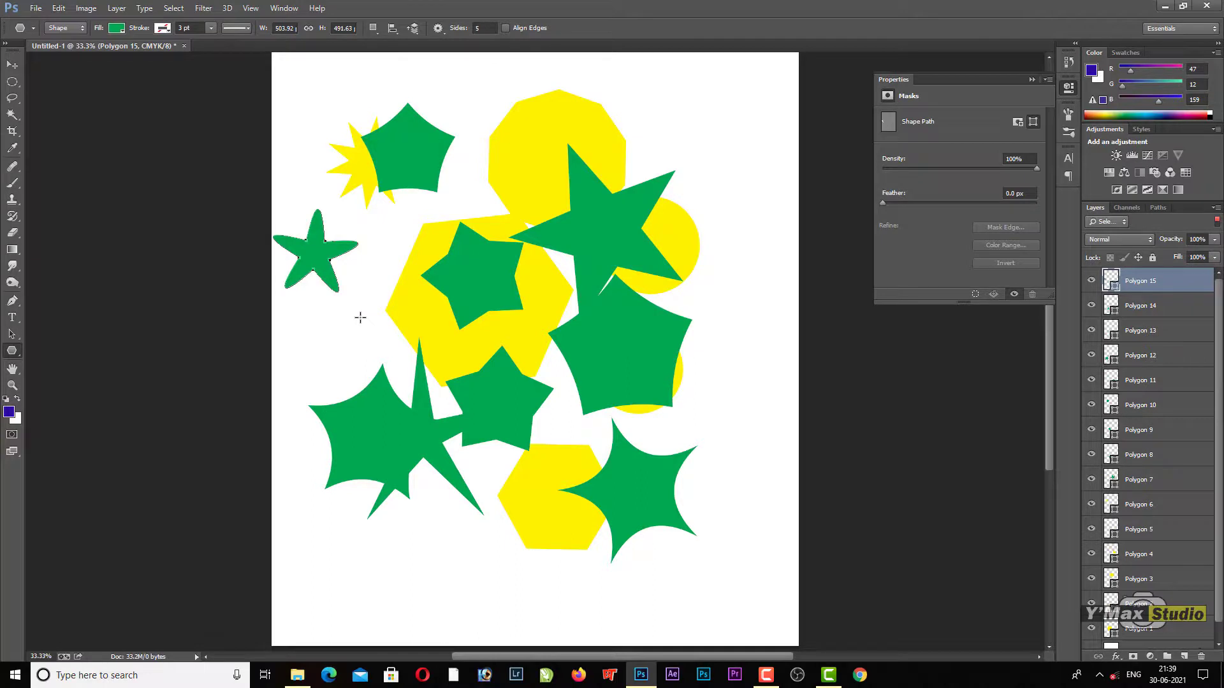
{"action": "left_click", "coordinate": [12, 64]}
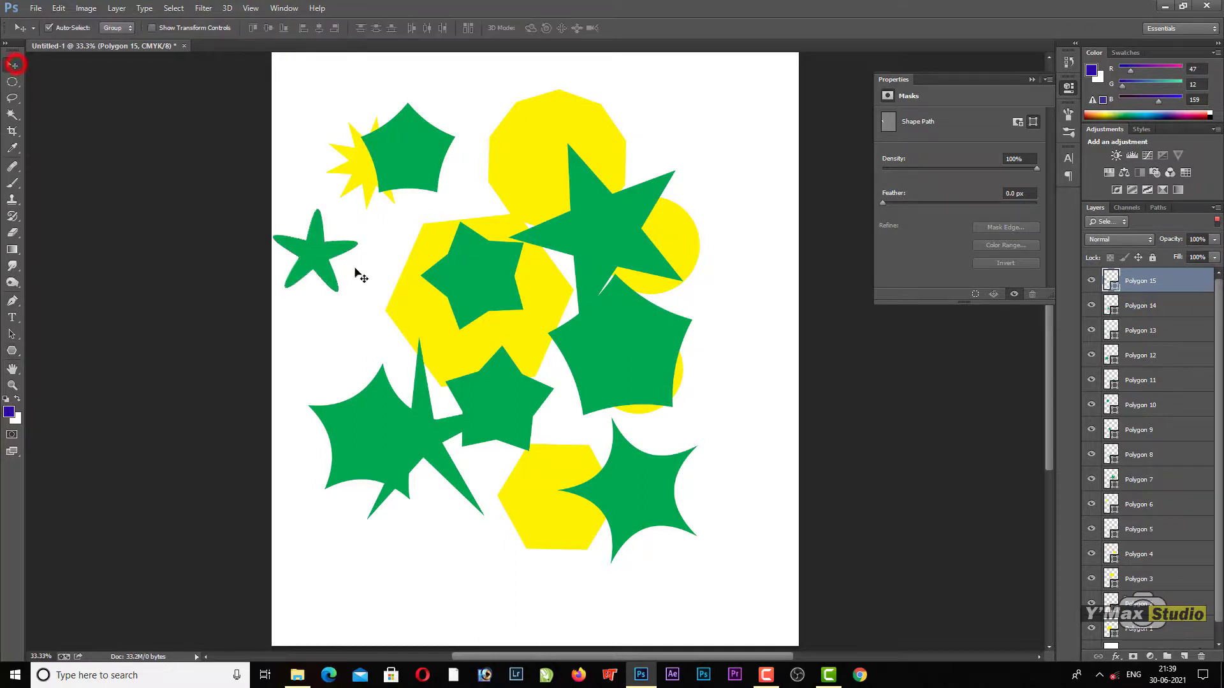
{"action": "left_click_drag", "start_coordinate": [319, 259], "coordinate": [357, 227]}
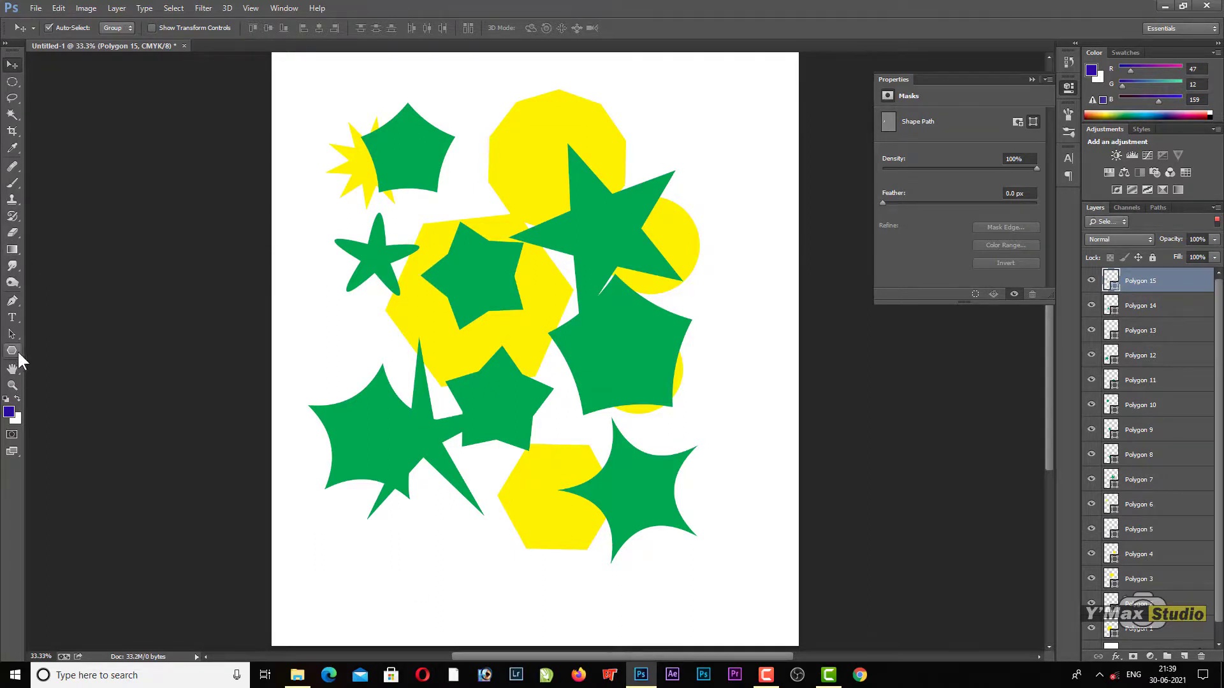
Step: Draw a near-vertical line about 865 px long beside the large green star using the Line tool with 100 px weight
{"action": "left_click", "coordinate": [17, 350]}
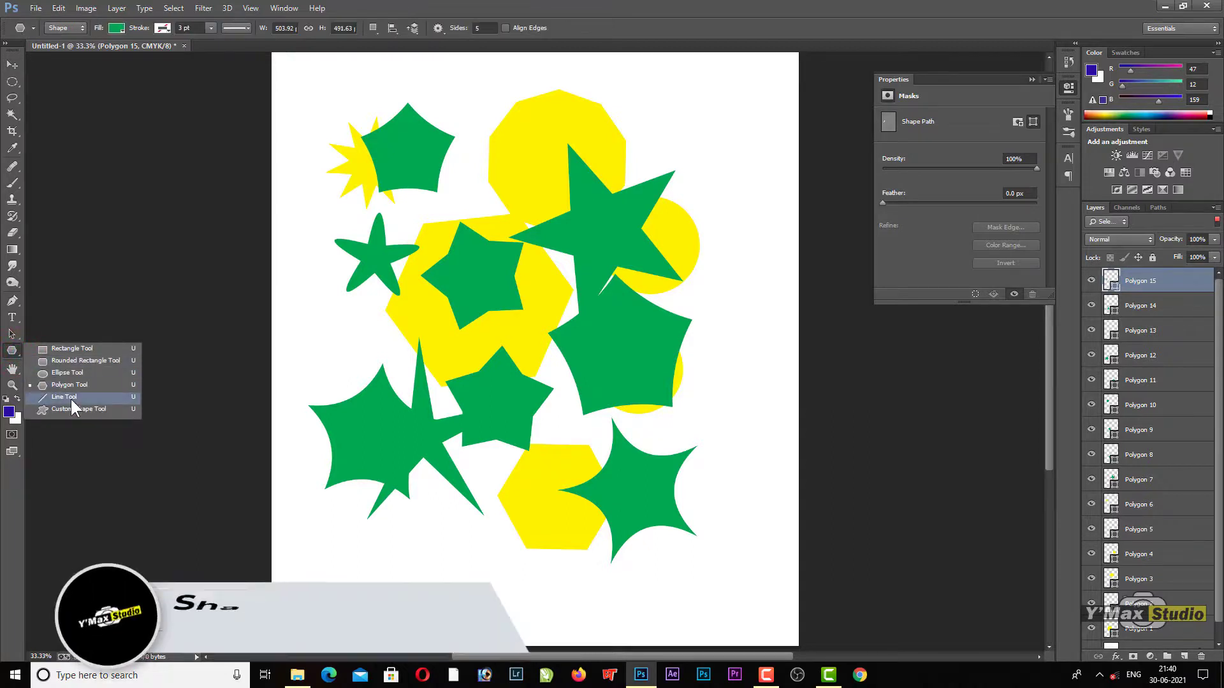
{"action": "left_click", "coordinate": [71, 397]}
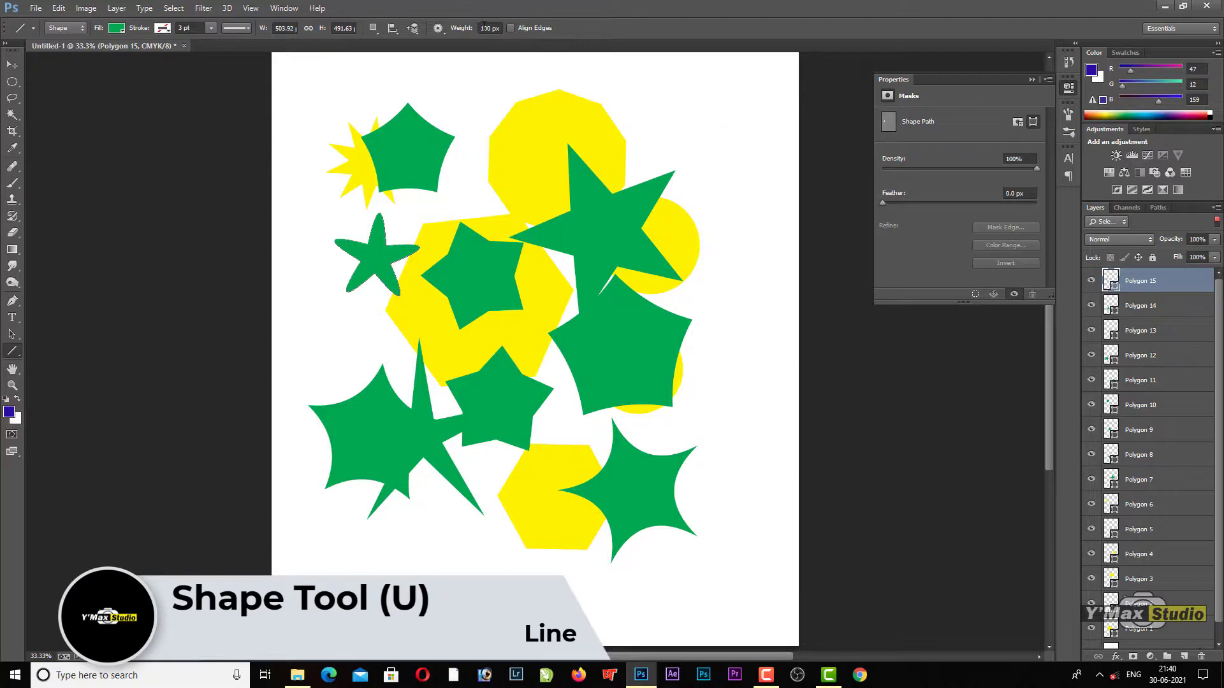
{"action": "left_click", "coordinate": [487, 27]}
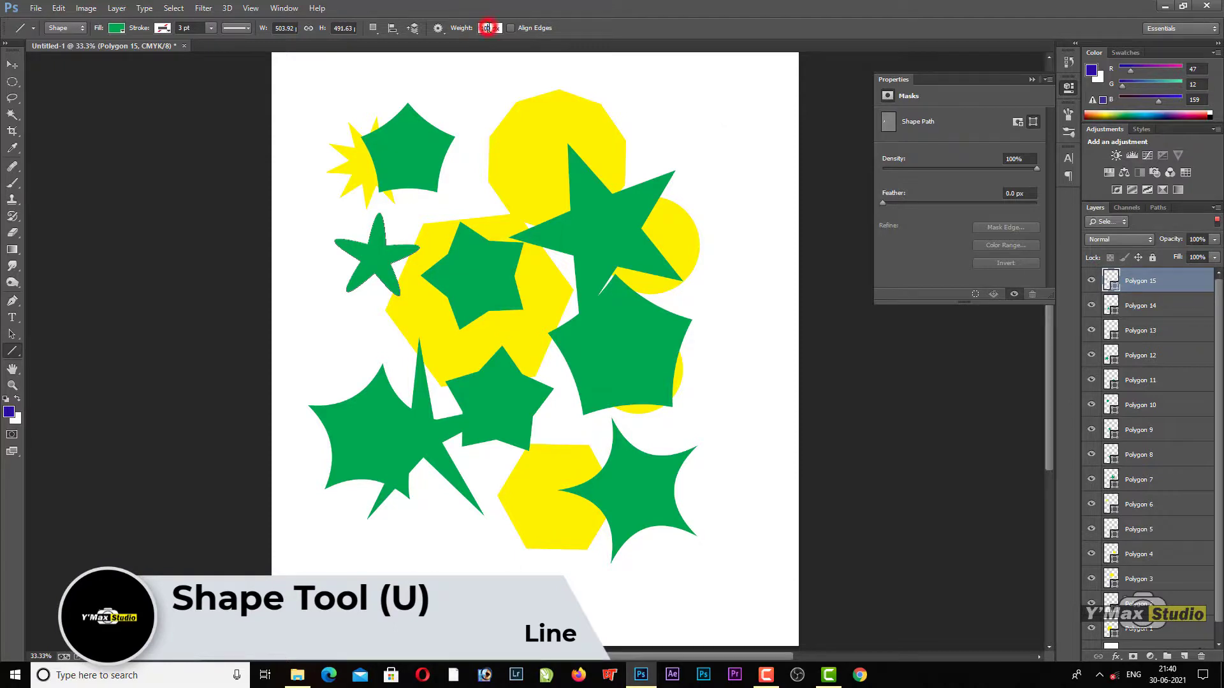
{"action": "left_click", "coordinate": [686, 120]}
{"action": "left_click_drag", "start_coordinate": [686, 121], "coordinate": [685, 304]}
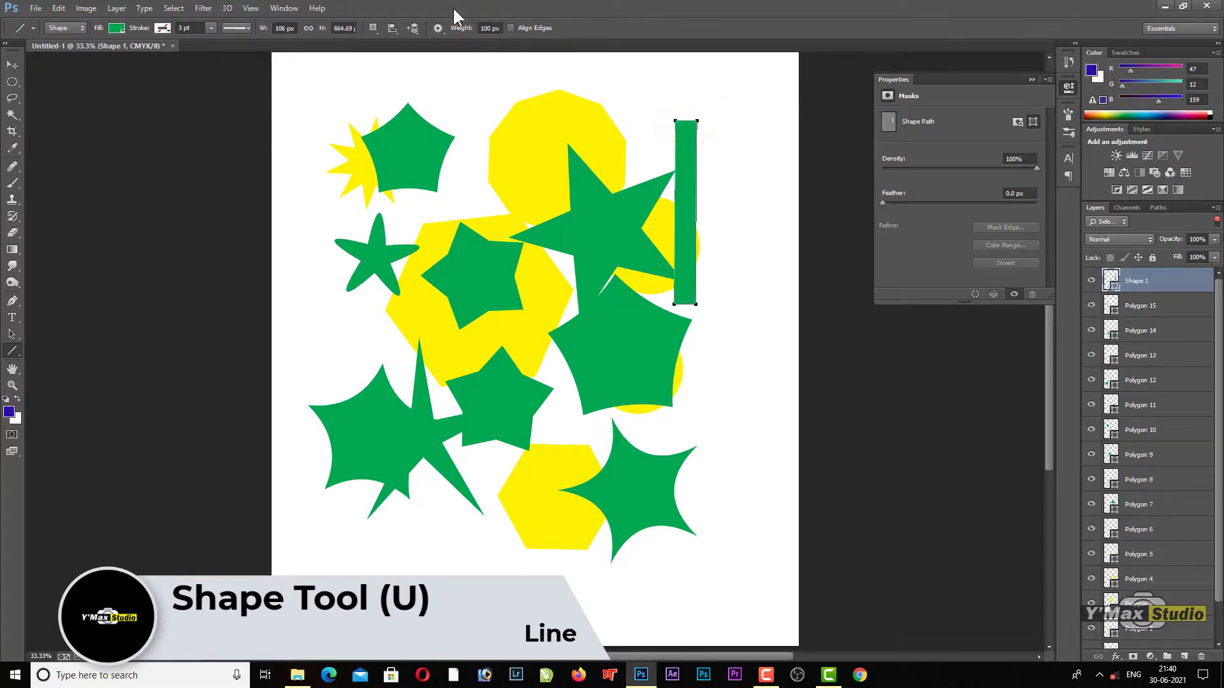
Step: Set the line weight to 10 px and draw a near-vertical line about 1289 px long and a near-horizontal one about 1410 px wide
{"action": "left_click_drag", "start_coordinate": [492, 28], "coordinate": [479, 27]}
{"action": "type", "text": "10"}
{"action": "key", "text": "Return"}
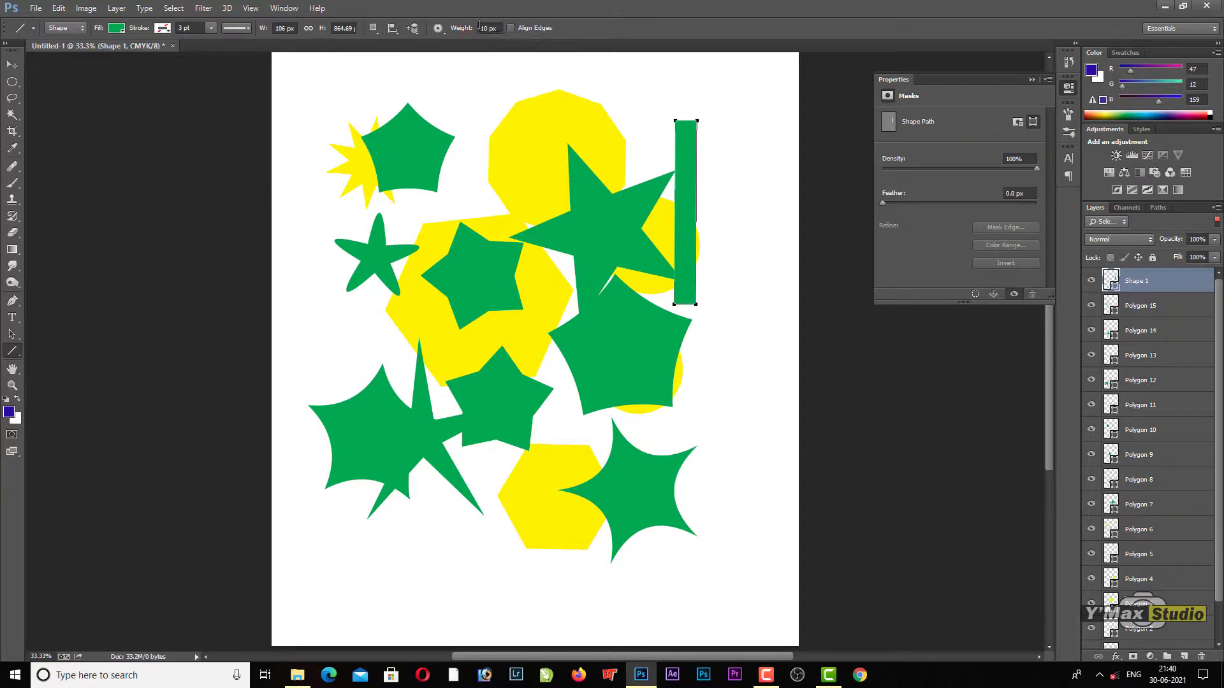
{"action": "left_click_drag", "start_coordinate": [738, 228], "coordinate": [742, 504]}
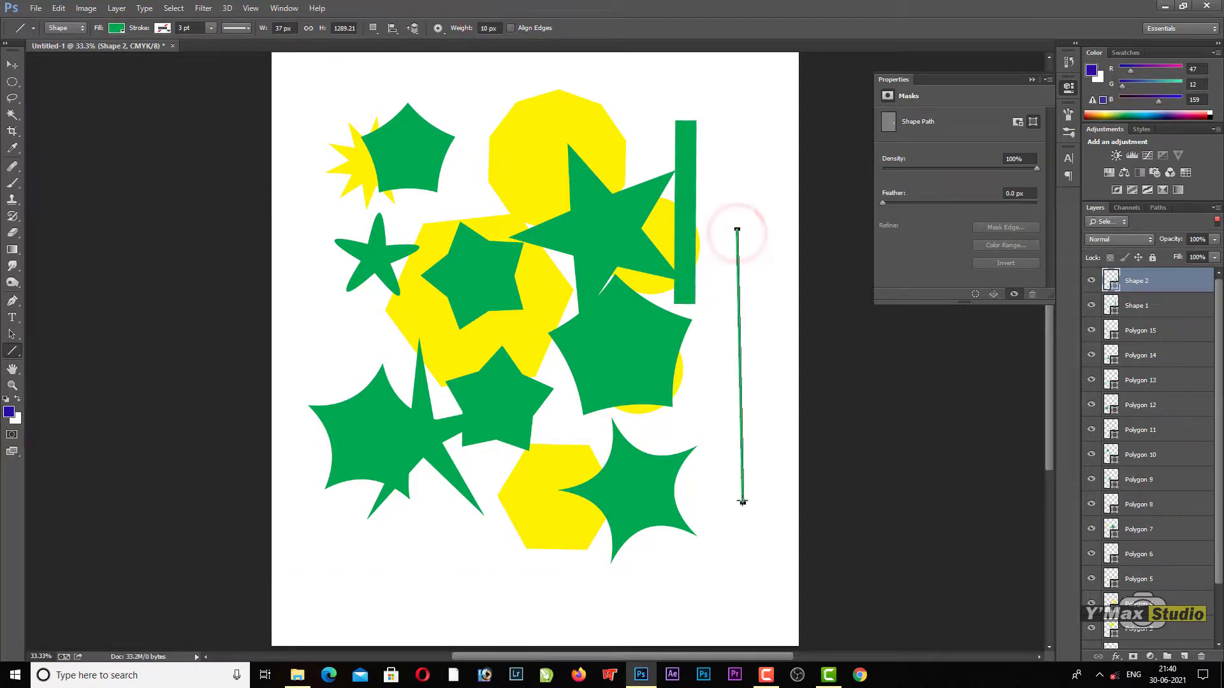
{"action": "left_click_drag", "start_coordinate": [357, 452], "coordinate": [657, 468]}
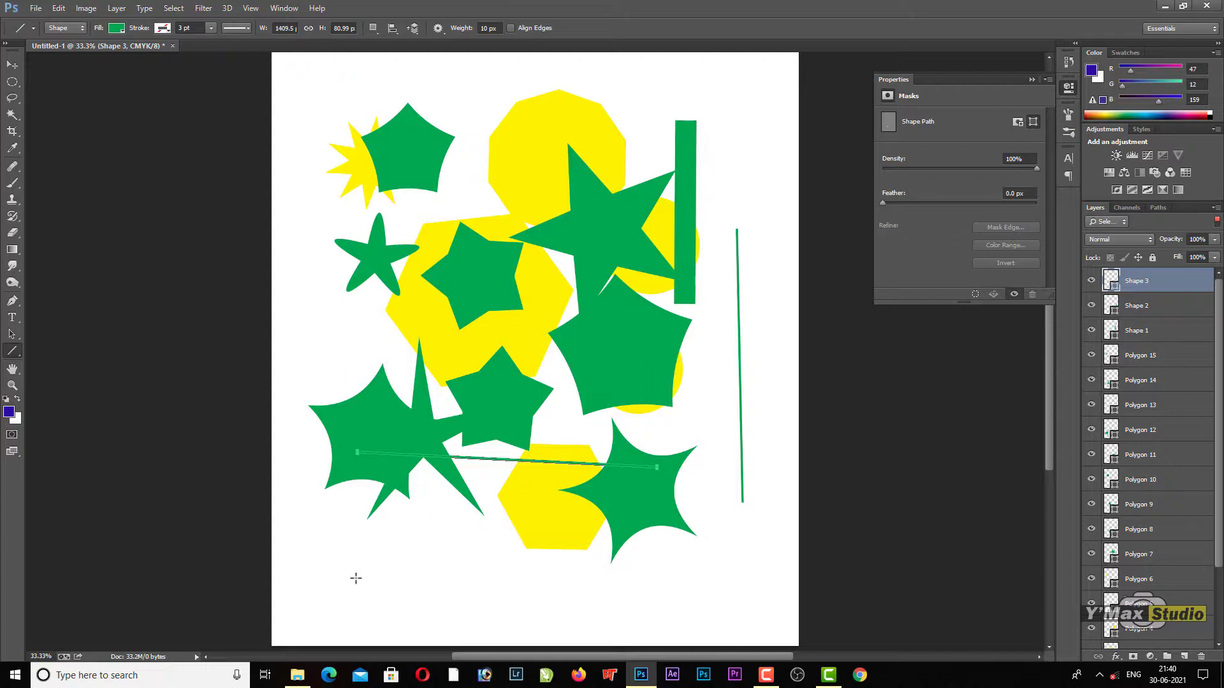
Step: Add four straight 10 px lines to the current line shape, framing the artwork along its bottom, right, top and left sides
{"action": "left_click_drag", "start_coordinate": [314, 574], "coordinate": [748, 574]}
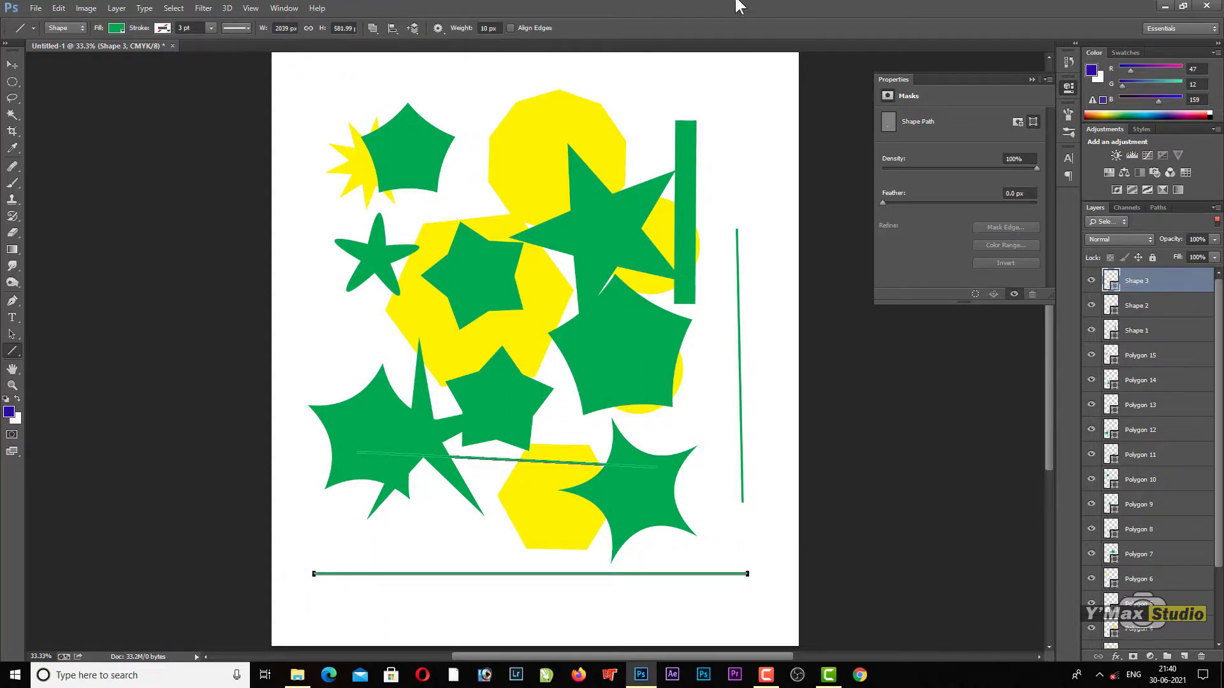
{"action": "left_click_drag", "start_coordinate": [766, 81], "coordinate": [766, 569]}
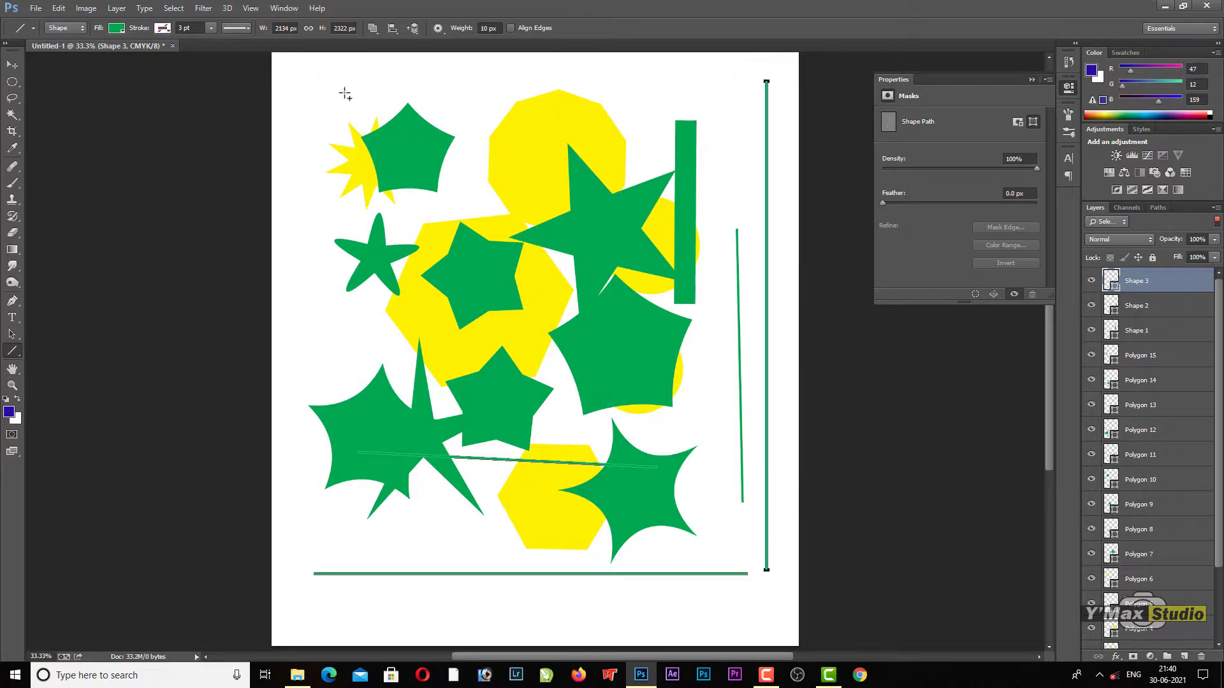
{"action": "left_click_drag", "start_coordinate": [320, 82], "coordinate": [755, 89]}
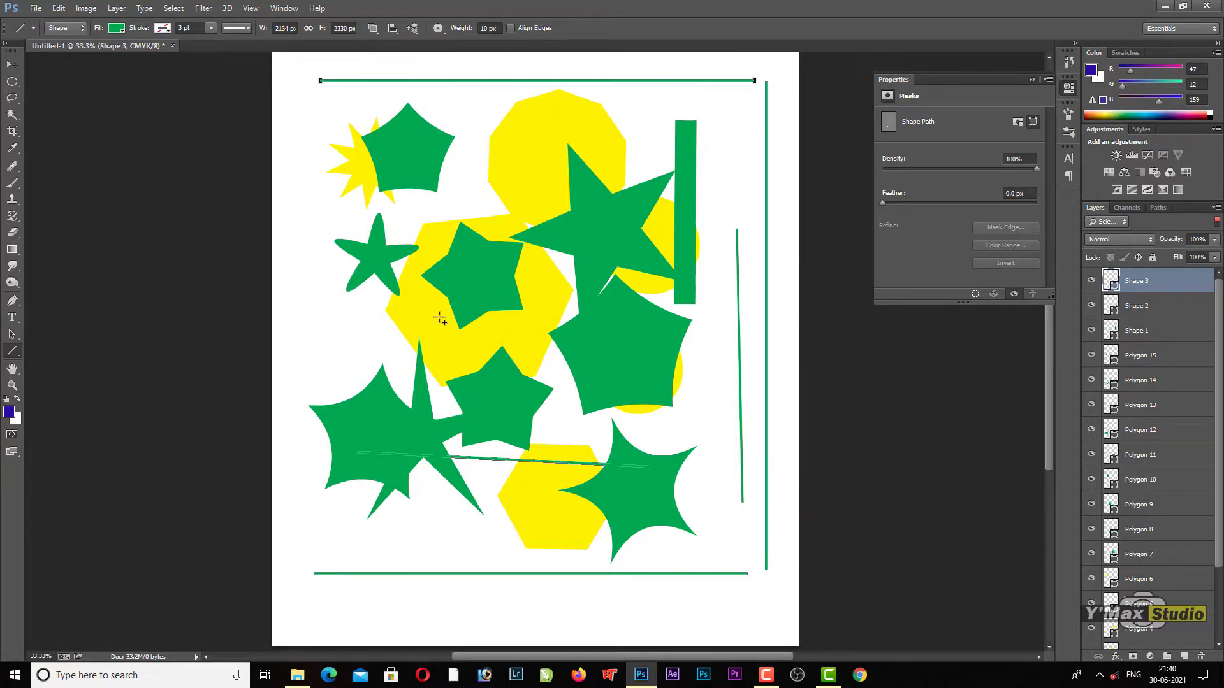
{"action": "left_click_drag", "start_coordinate": [301, 93], "coordinate": [301, 556]}
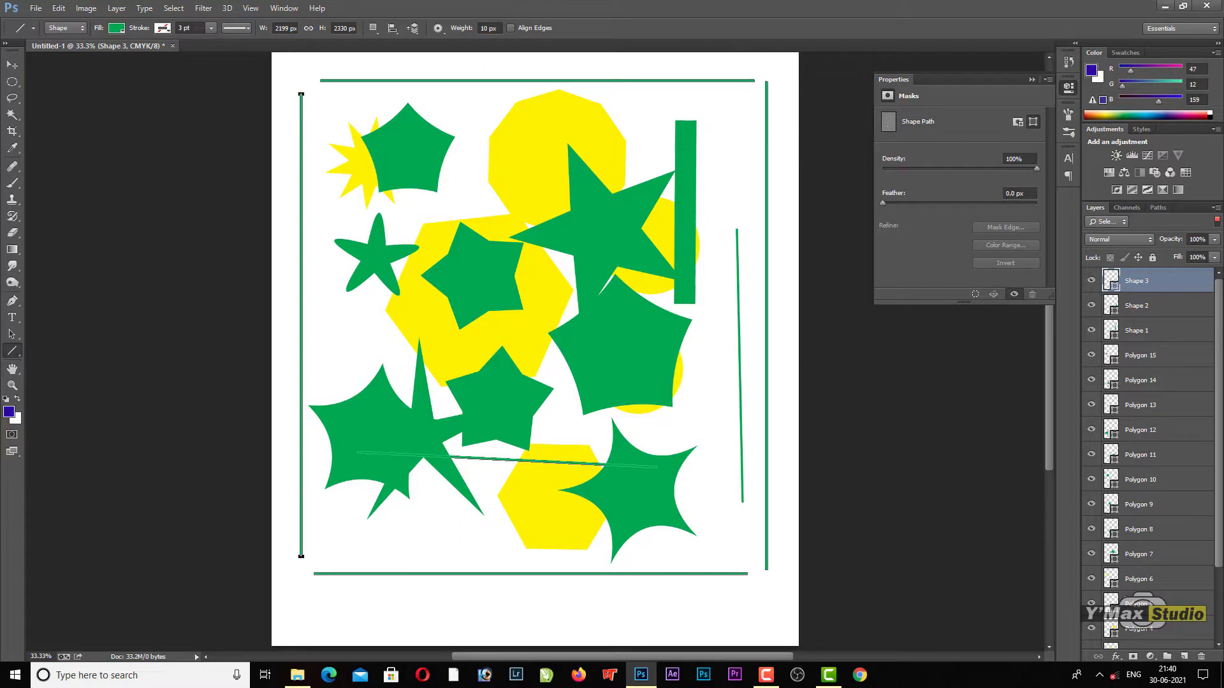
{"action": "left_click_drag", "start_coordinate": [496, 28], "coordinate": [473, 30]}
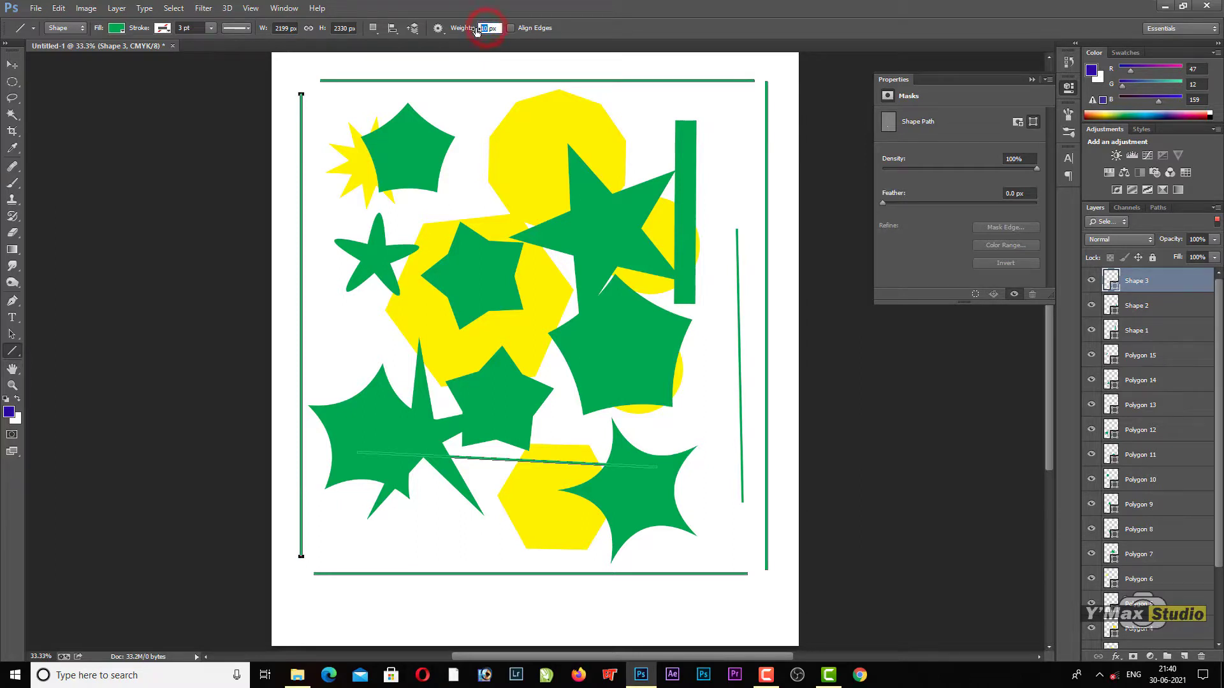
{"action": "key", "text": "Return"}
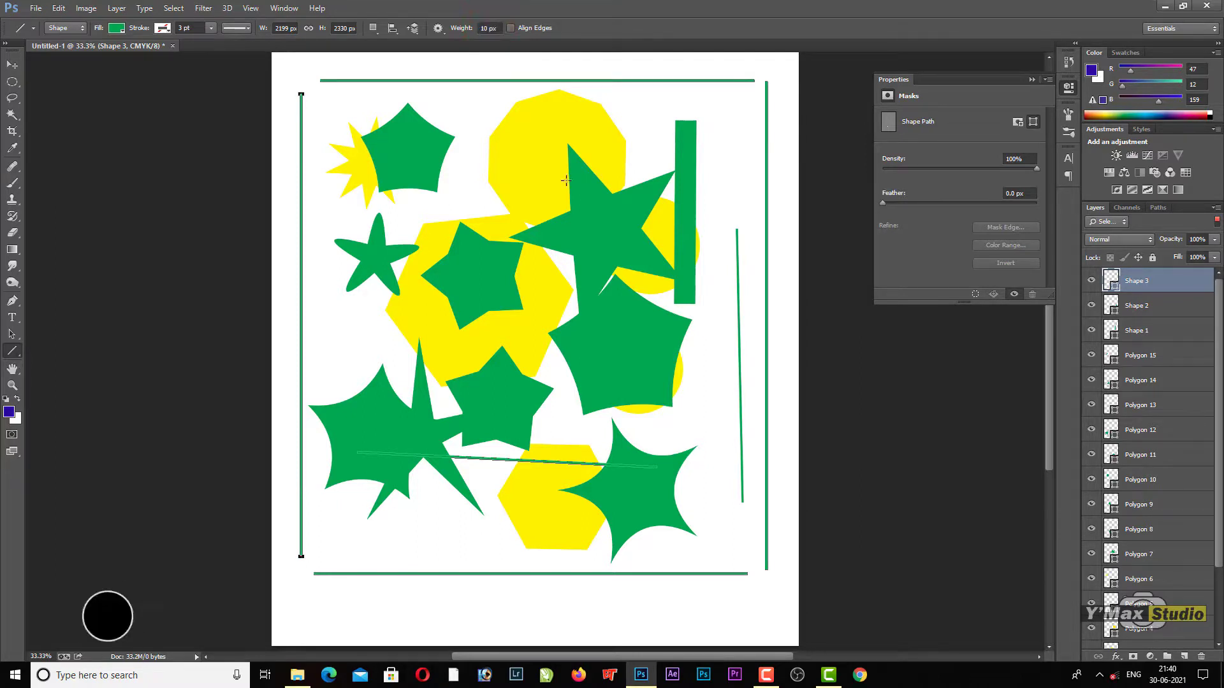
Step: Switch to the Custom Shape tool and delete all shape layers, keeping only the Background
{"action": "left_click", "coordinate": [12, 351]}
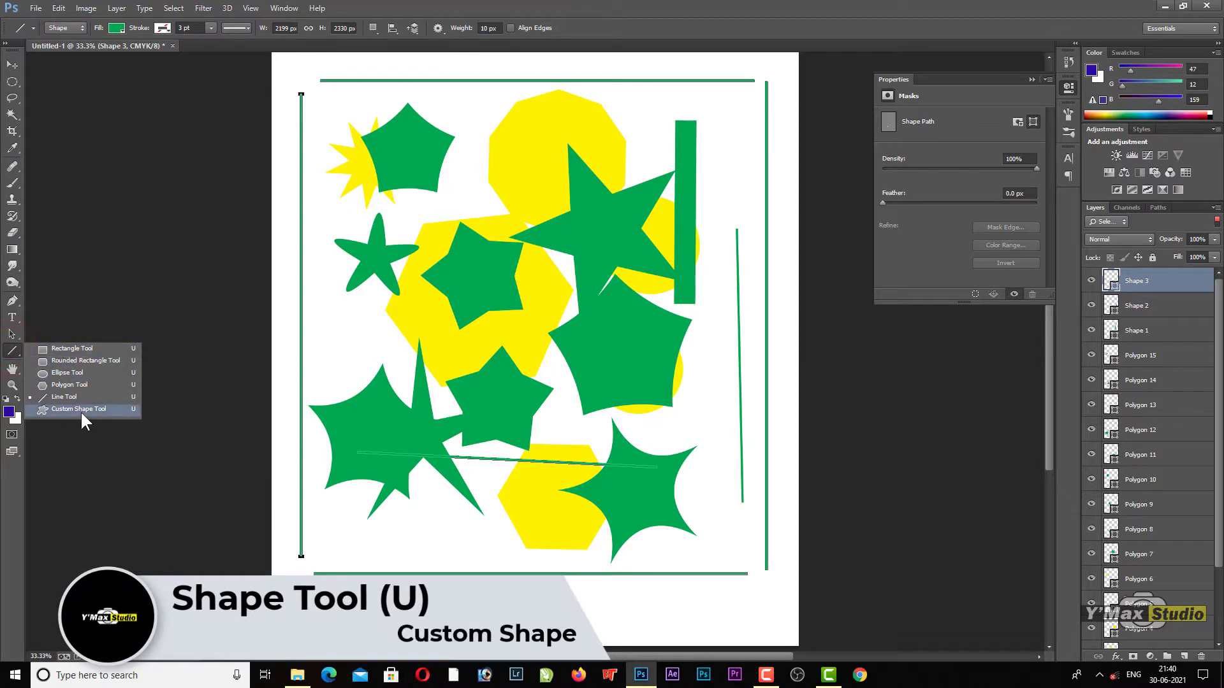
{"action": "left_click", "coordinate": [80, 409]}
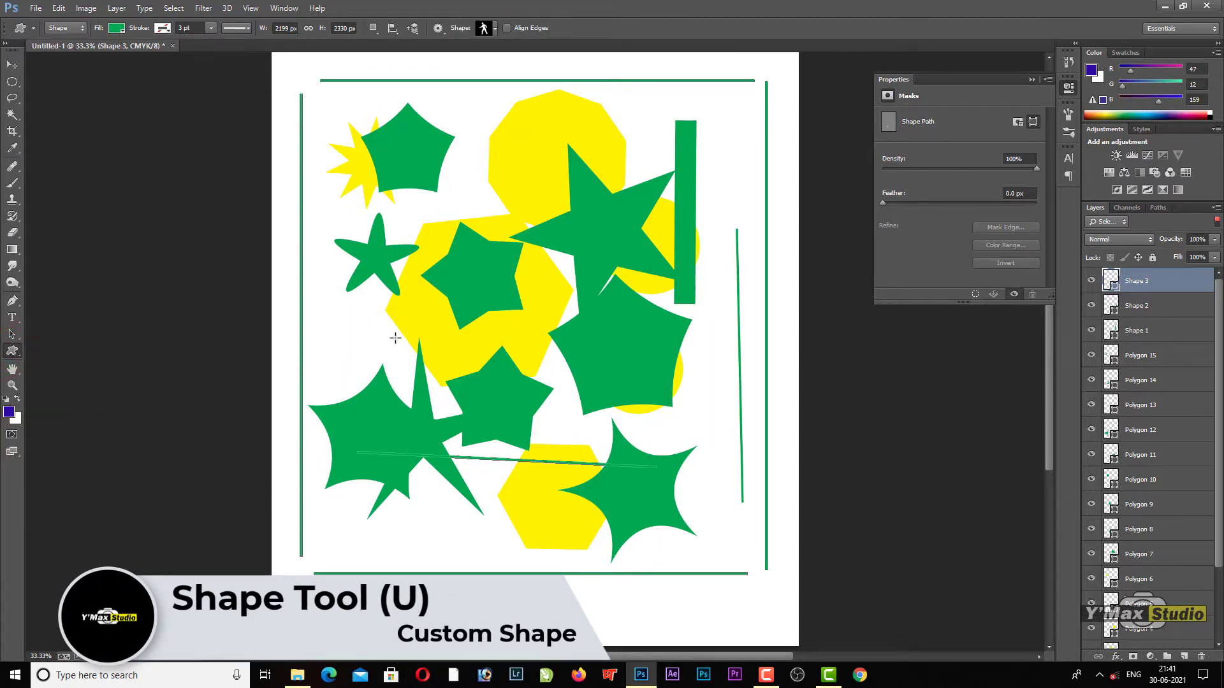
{"action": "key", "text": "Delete"}
{"action": "key", "text": "Delete"}
{"action": "key", "text": "Delete"}
{"action": "key", "text": "Delete"}
{"action": "key", "text": "Delete"}
{"action": "key", "text": "Delete"}
{"action": "key", "text": "Delete"}
{"action": "key", "text": "Delete"}
{"action": "key", "text": "Delete"}
{"action": "key", "text": "Delete"}
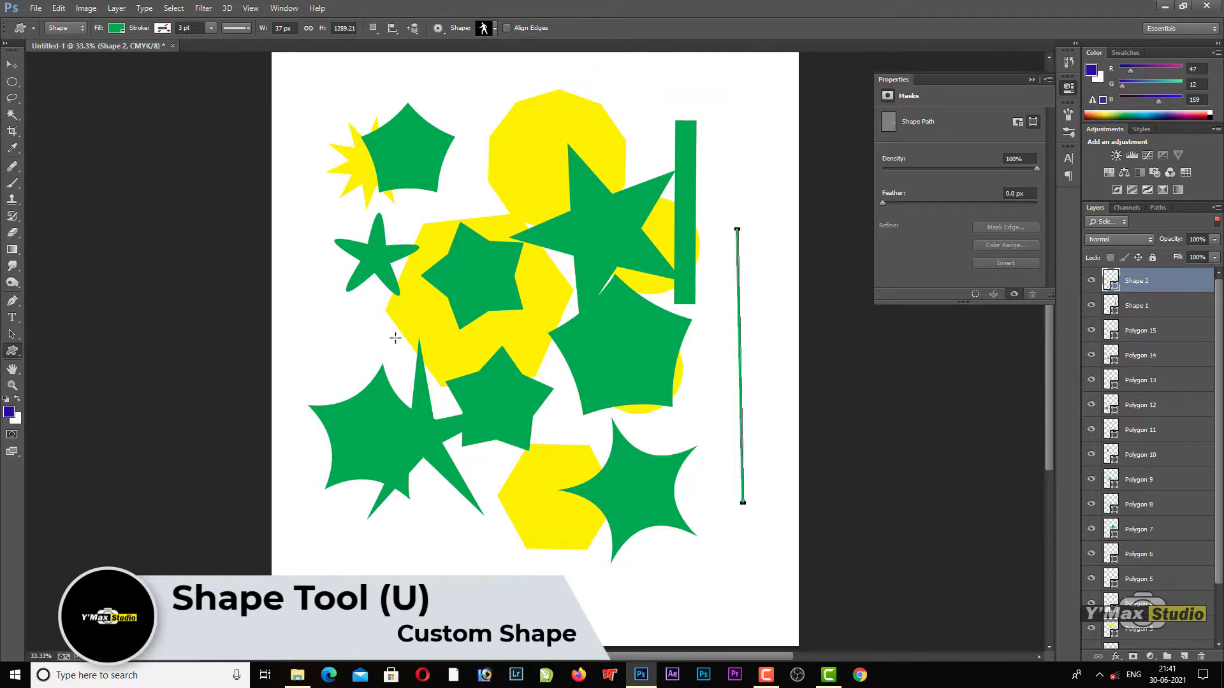
{"action": "key", "text": "Delete"}
{"action": "key", "text": "Delete"}
{"action": "key", "text": "Delete"}
{"action": "key", "text": "Delete"}
{"action": "key", "text": "Delete"}
{"action": "key", "text": "Delete"}
{"action": "key", "text": "Delete"}
{"action": "key", "text": "Delete"}
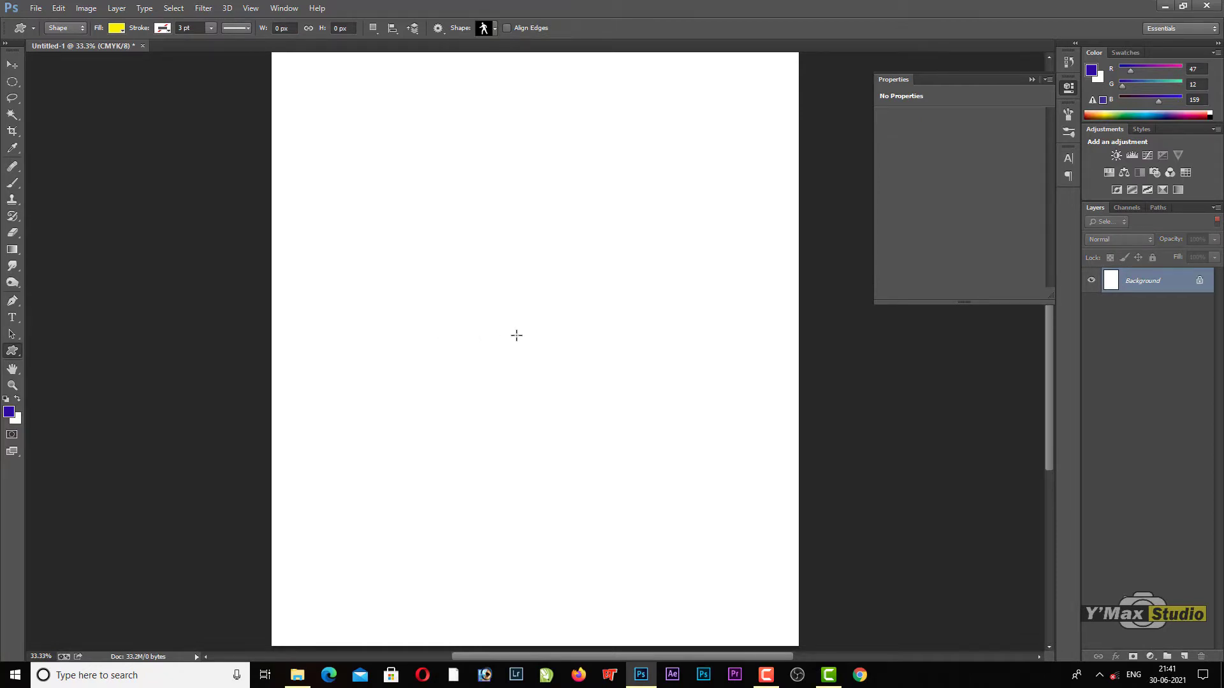
Step: Browse the preset shapes for the Custom Shape tool and append the All shape set to the current shapes
{"action": "right_click", "coordinate": [18, 354]}
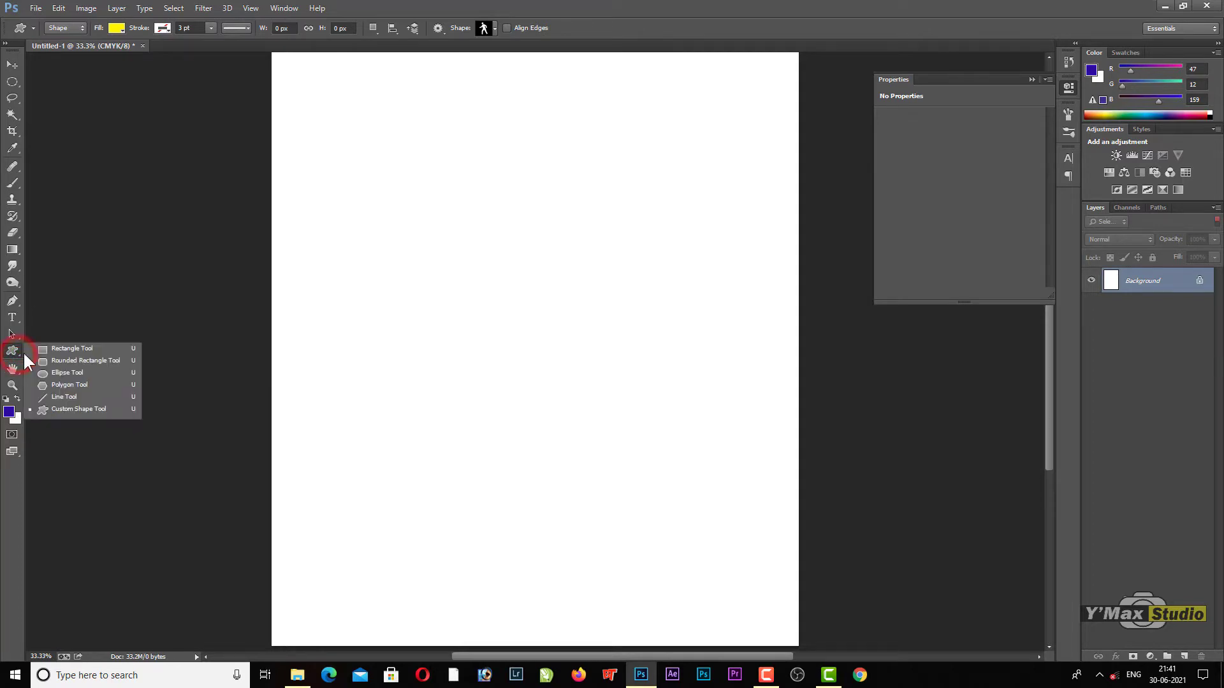
{"action": "left_click", "coordinate": [91, 415]}
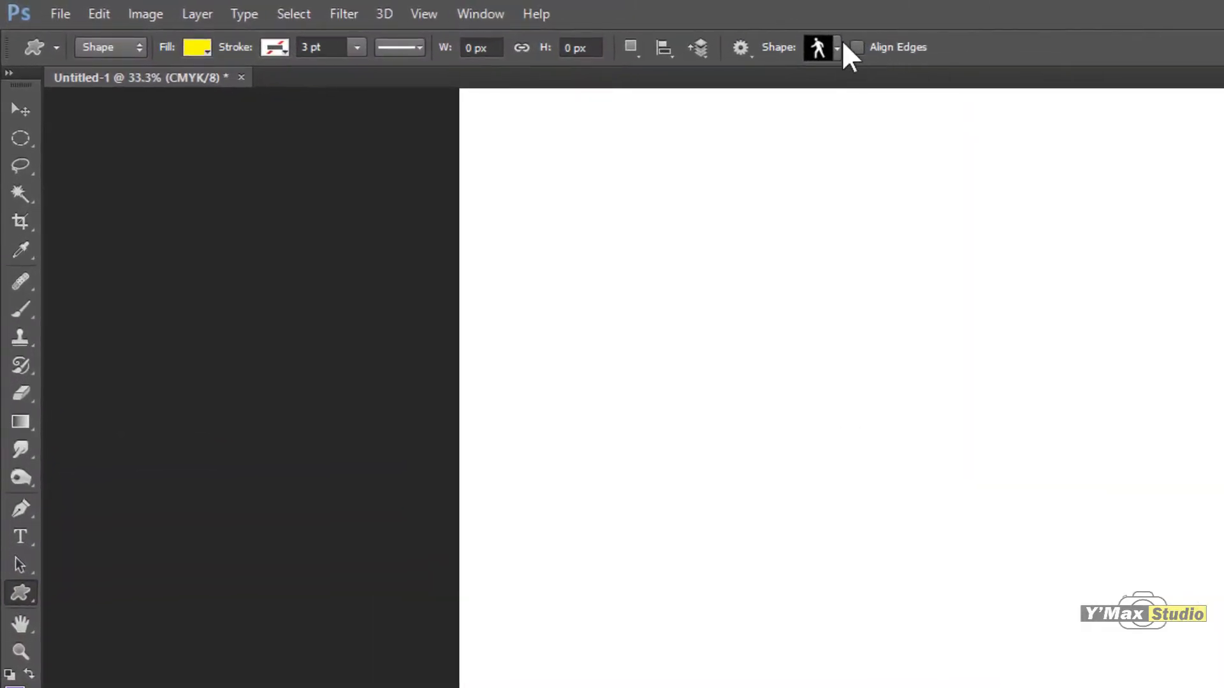
{"action": "left_click", "coordinate": [838, 43]}
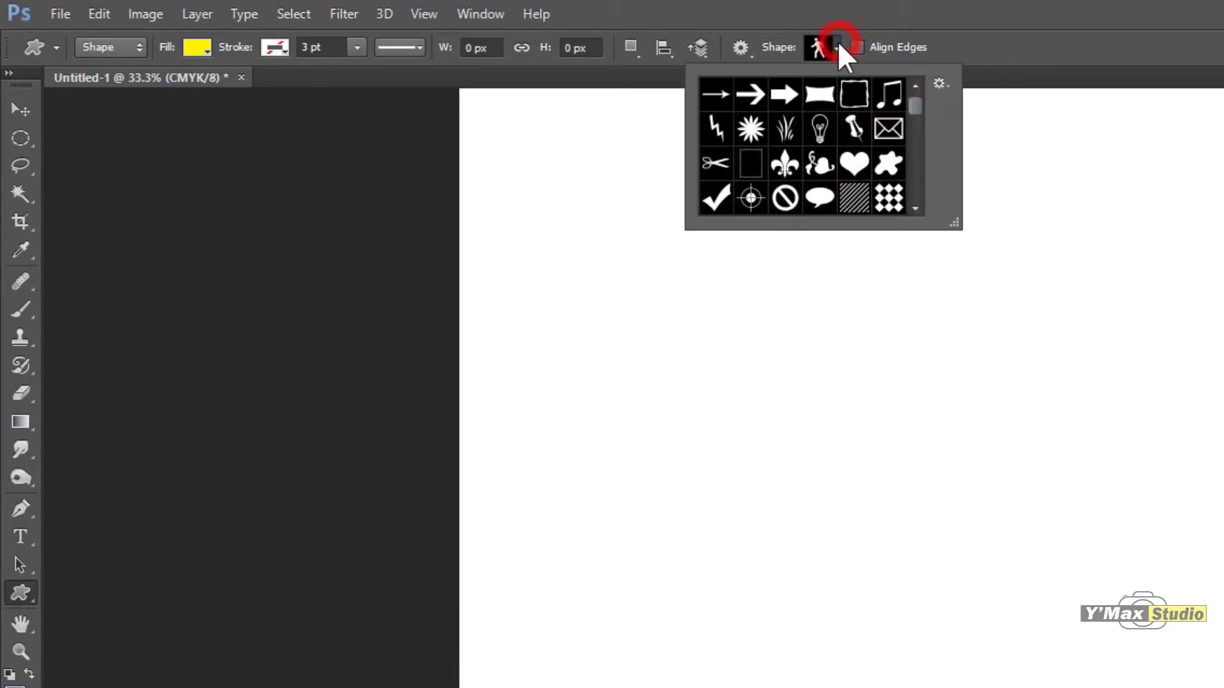
{"action": "left_click_drag", "start_coordinate": [916, 102], "coordinate": [914, 75]}
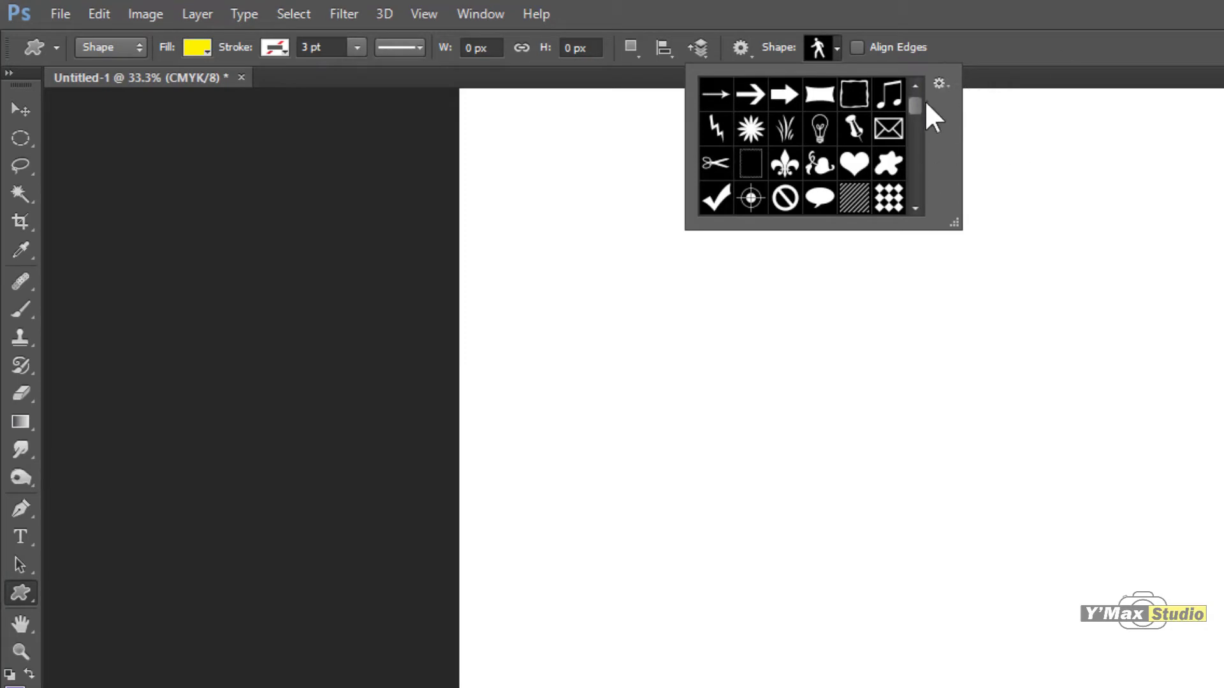
{"action": "left_click_drag", "start_coordinate": [914, 106], "coordinate": [915, 118]}
{"action": "left_click", "coordinate": [941, 83]}
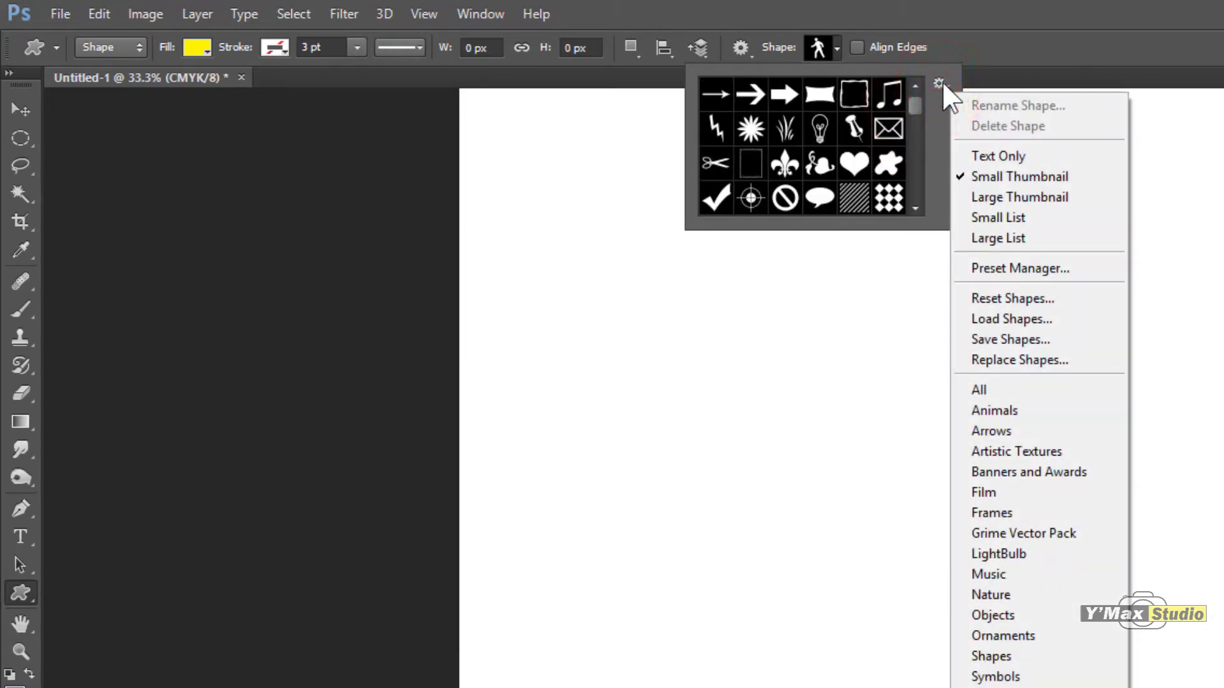
{"action": "left_click", "coordinate": [1030, 390]}
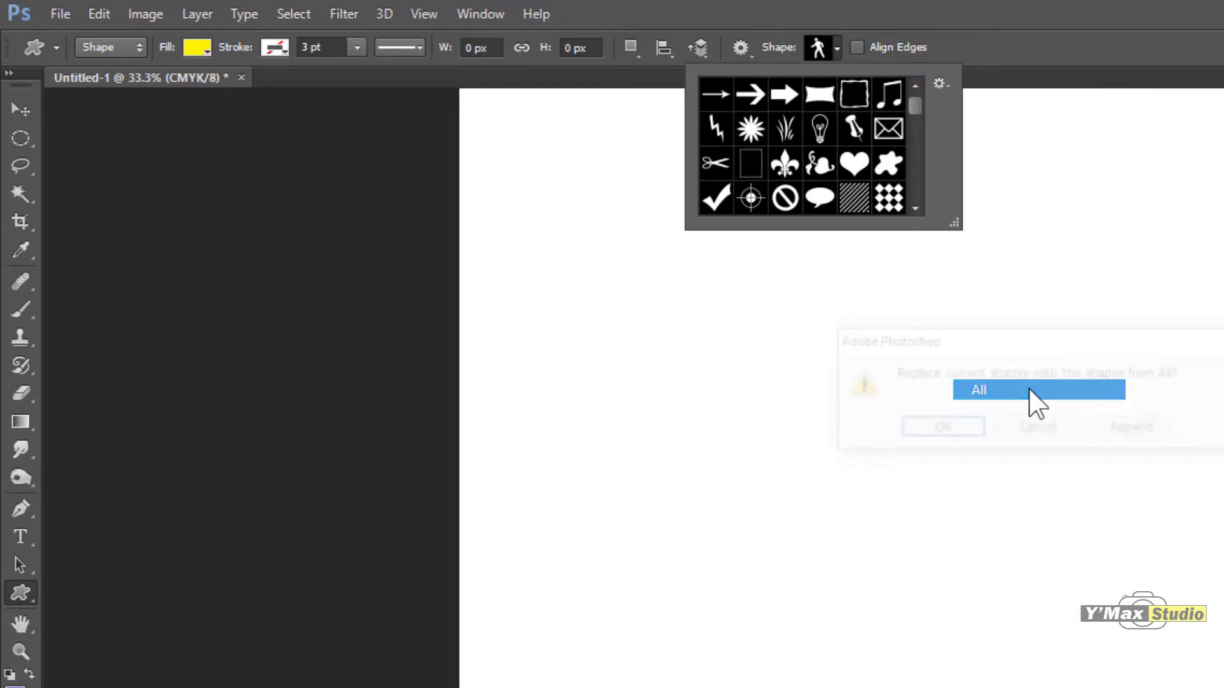
{"action": "left_click", "coordinate": [1135, 429]}
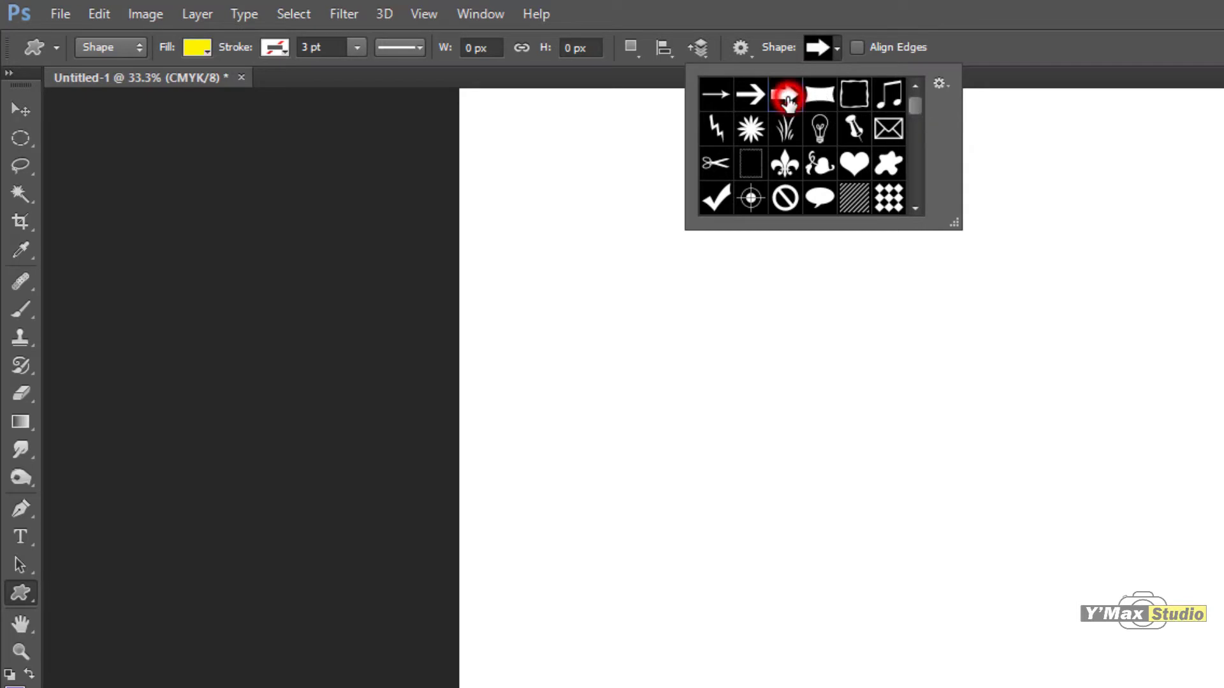
Step: Draw the block arrow custom shape about 895 × 277 px, pointing right, on the empty canvas
{"action": "left_click_drag", "start_coordinate": [644, 547], "coordinate": [965, 643]}
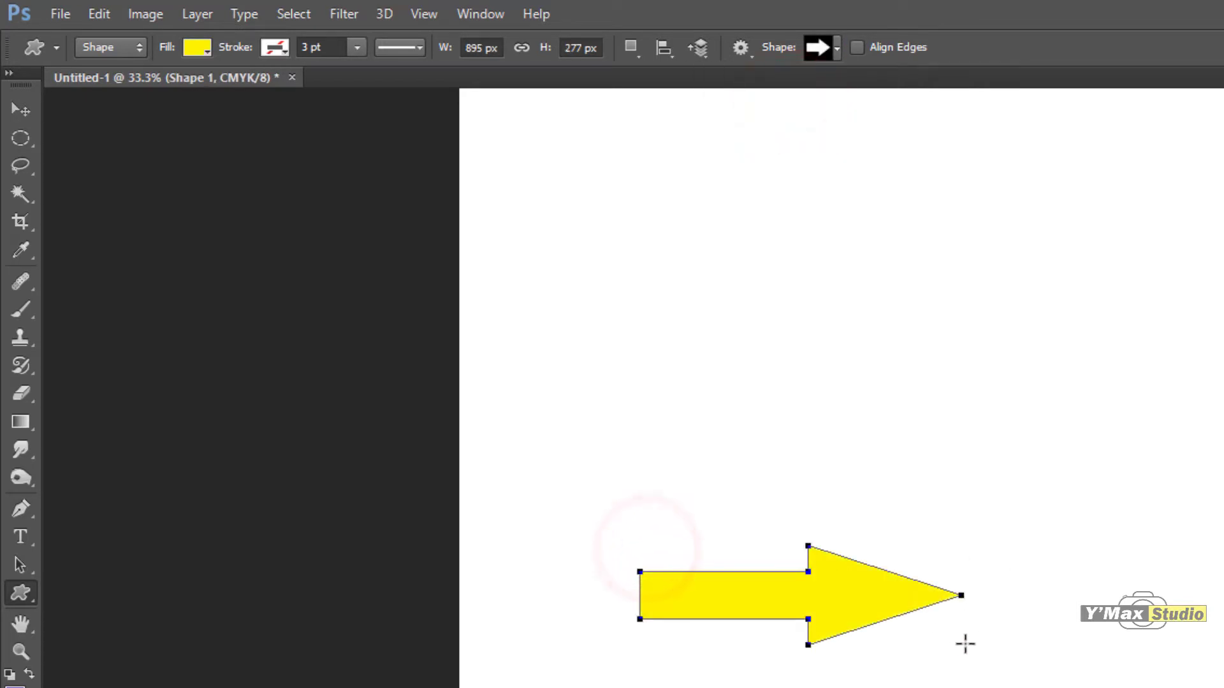
Step: Enlarge the preset shape picker, choose the bicycle shape and draw it about 955 × 552 px above the arrow
{"action": "left_click", "coordinate": [834, 51]}
{"action": "left_click_drag", "start_coordinate": [916, 105], "coordinate": [914, 141]}
{"action": "left_click", "coordinate": [822, 132]}
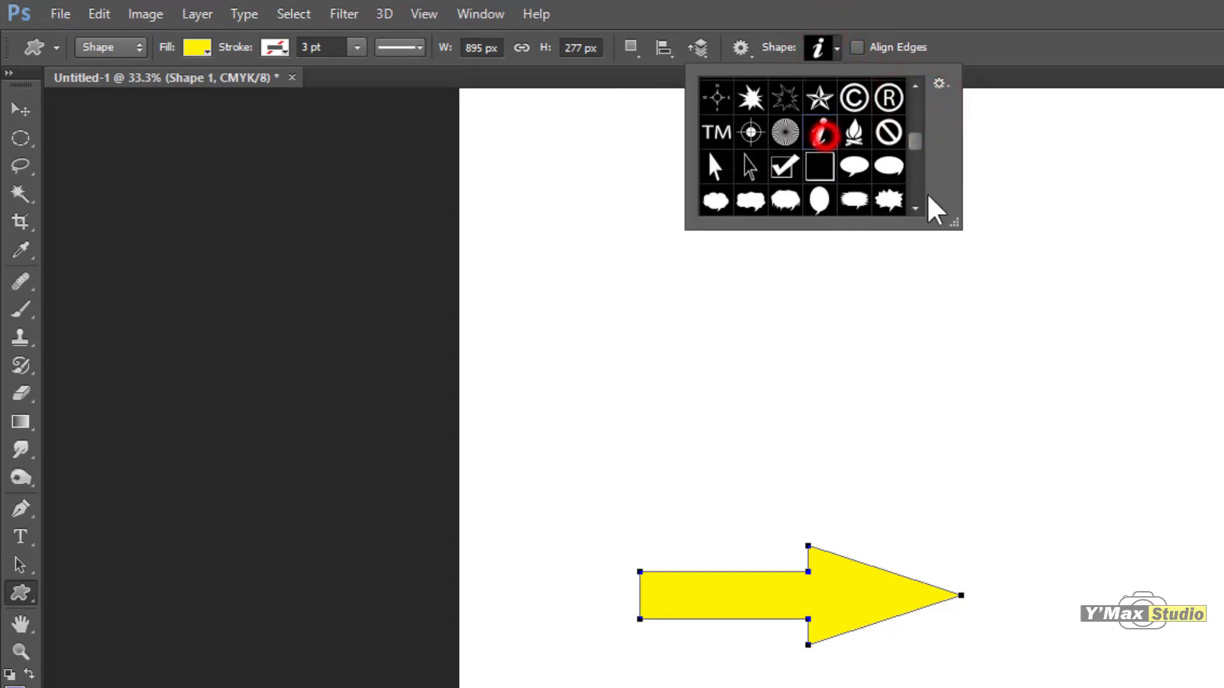
{"action": "left_click_drag", "start_coordinate": [955, 222], "coordinate": [1086, 685]}
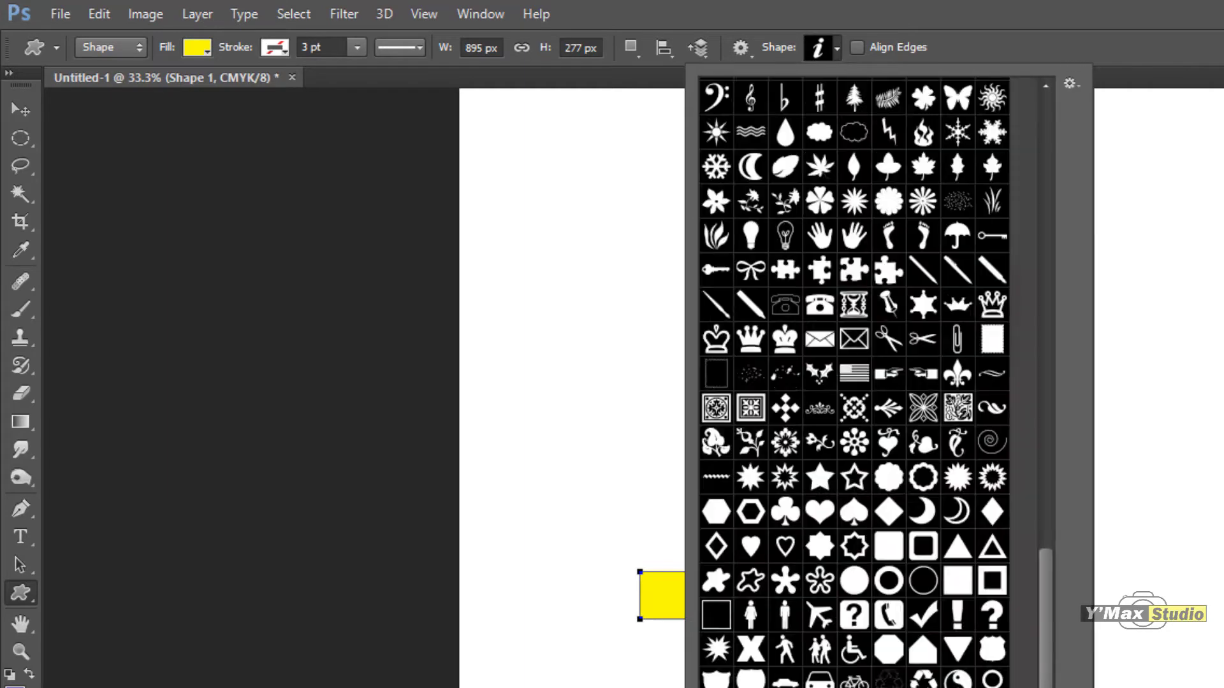
{"action": "left_click_drag", "start_coordinate": [1087, 685], "coordinate": [1197, 687]}
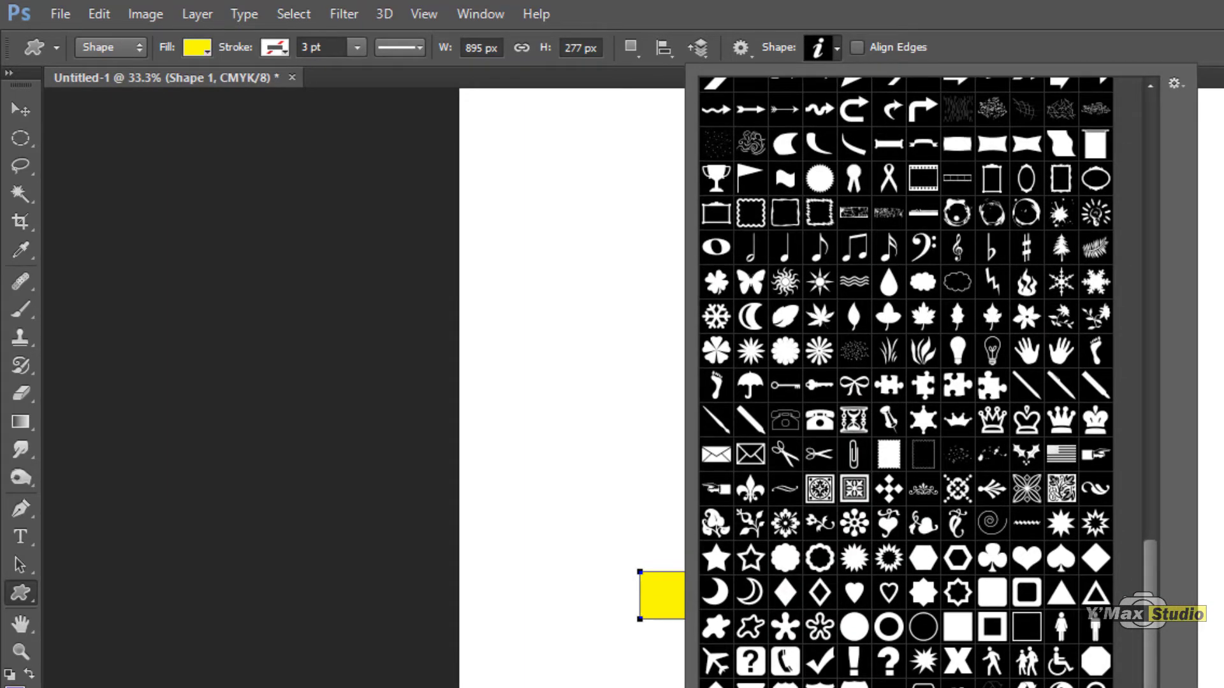
{"action": "left_click", "coordinate": [963, 682]}
{"action": "left_click_drag", "start_coordinate": [829, 275], "coordinate": [1179, 470]}
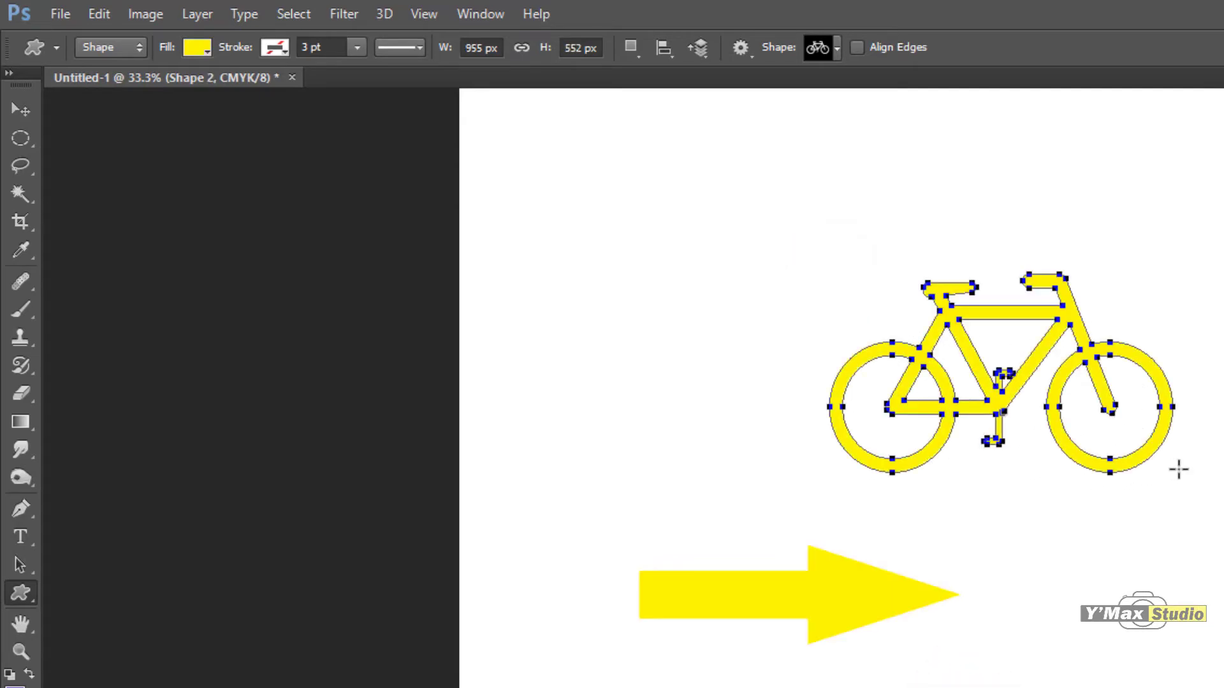
Step: Choose the eight-petal flower ornament, draw it tall and narrow, about 457 × 1150 px, and add a larger round one below the arrow on the same layer
{"action": "left_click", "coordinate": [836, 47]}
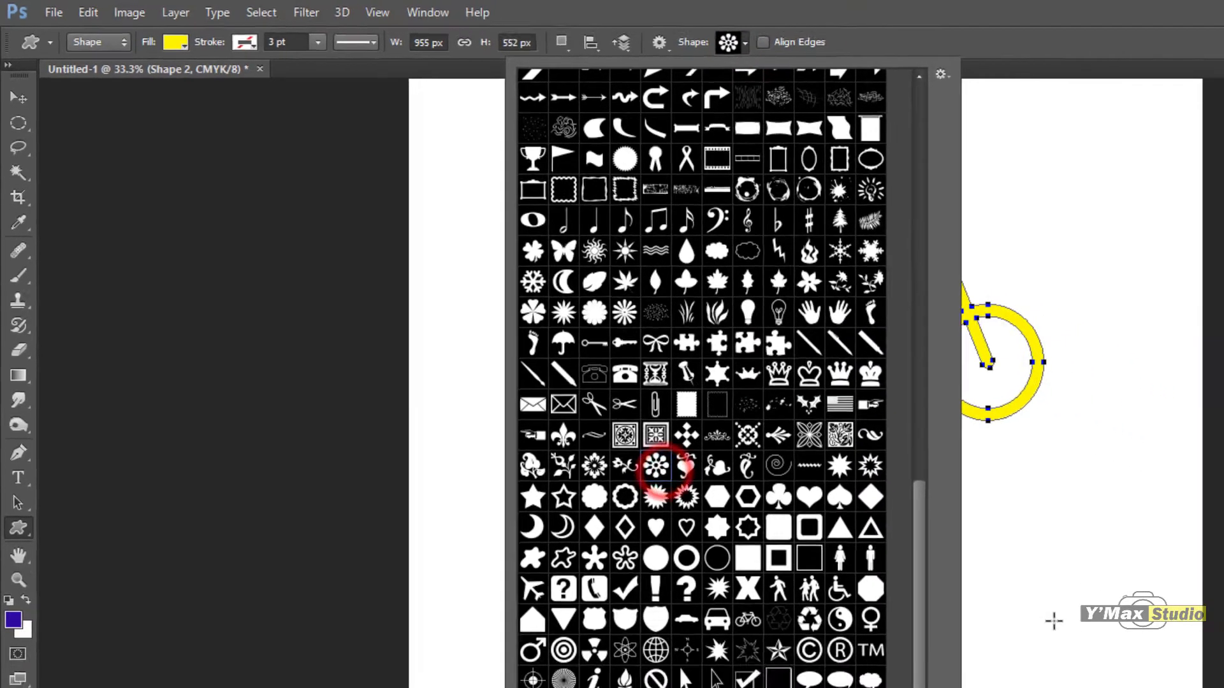
{"action": "left_click_drag", "start_coordinate": [691, 363], "coordinate": [777, 598]}
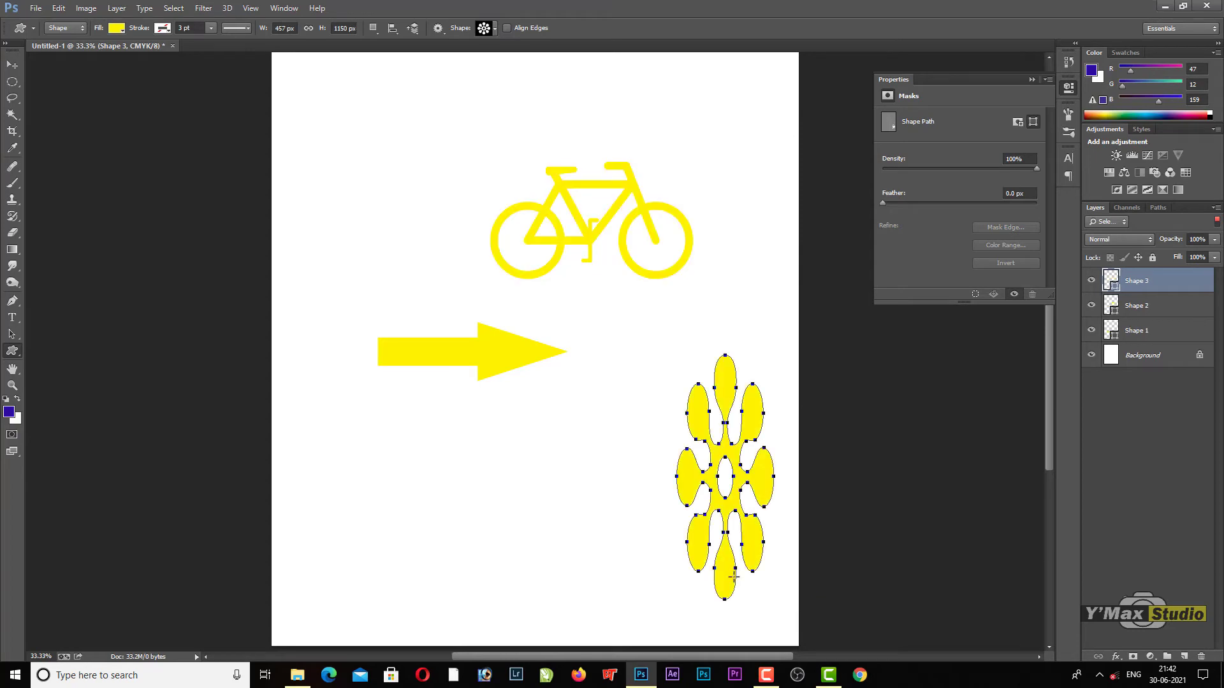
{"action": "left_click_drag", "start_coordinate": [362, 434], "coordinate": [750, 638]}
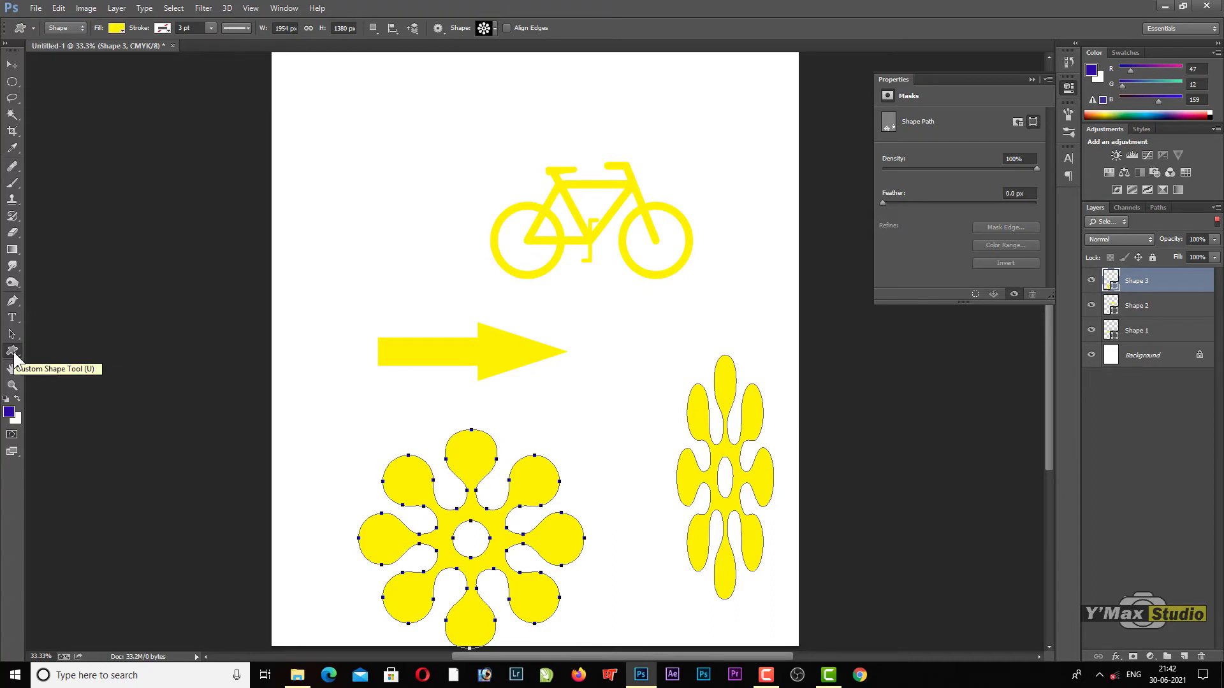
Step: Move the layer with both flower ornaments up and slightly right, so the round flower sits just below the arrow
{"action": "key", "text": "v"}
{"action": "left_click_drag", "start_coordinate": [478, 455], "coordinate": [487, 415]}
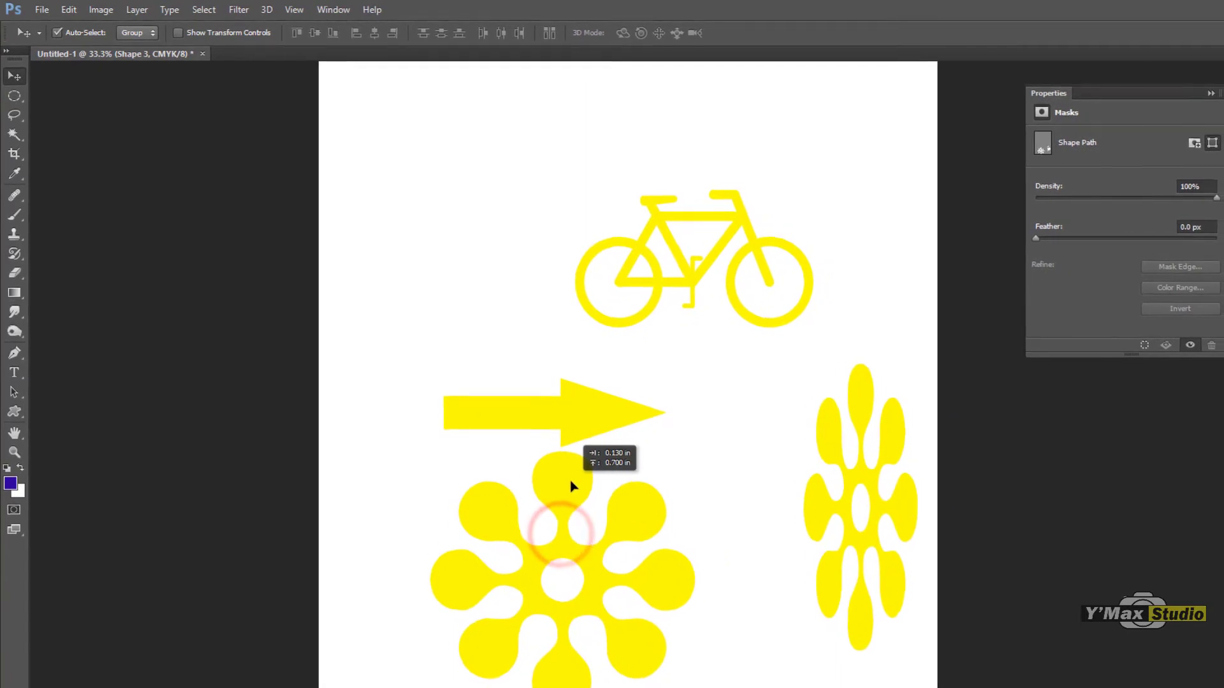
{"action": "left_click_drag", "start_coordinate": [572, 487], "coordinate": [553, 472]}
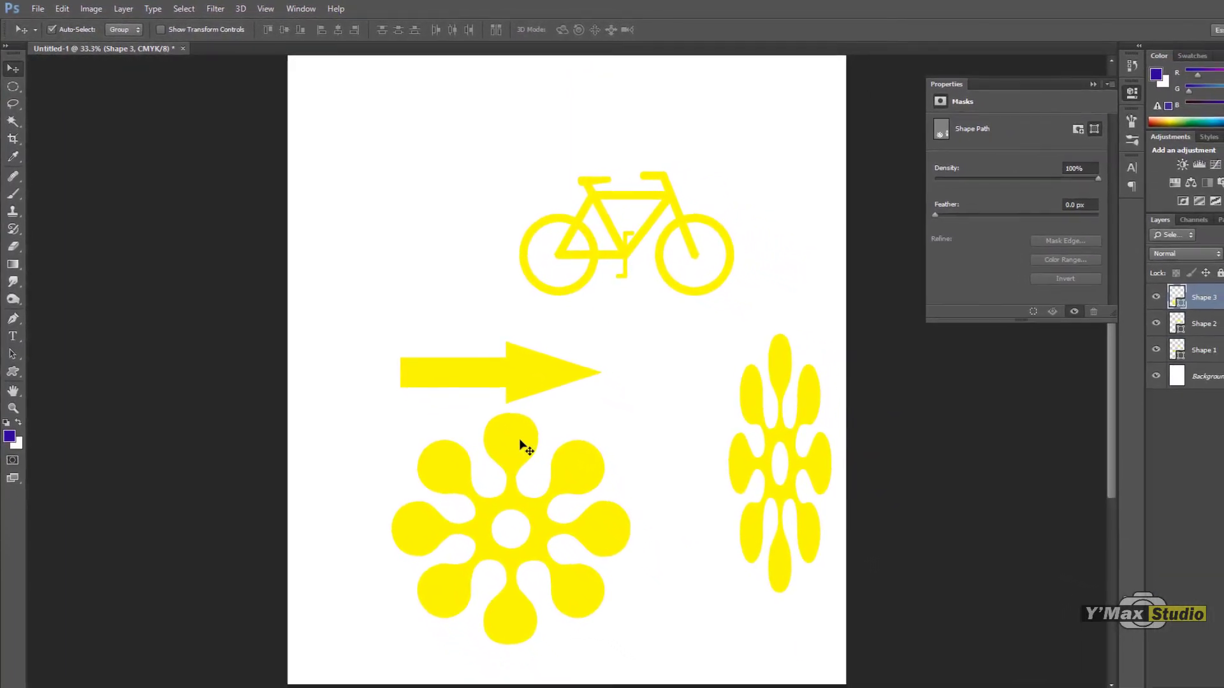